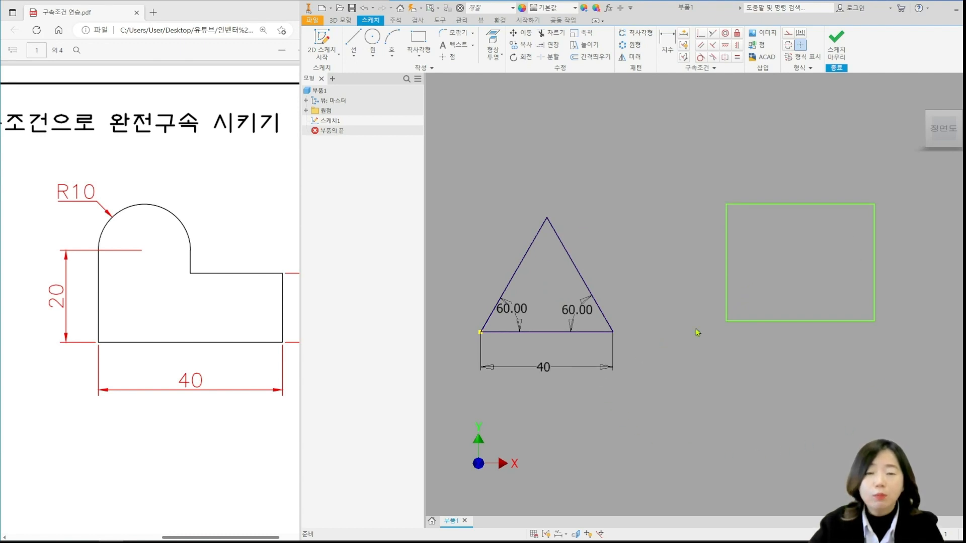
Delete the entire rectangle beside the triangle from the sketch
left_click_drag(702, 176, 904, 351)
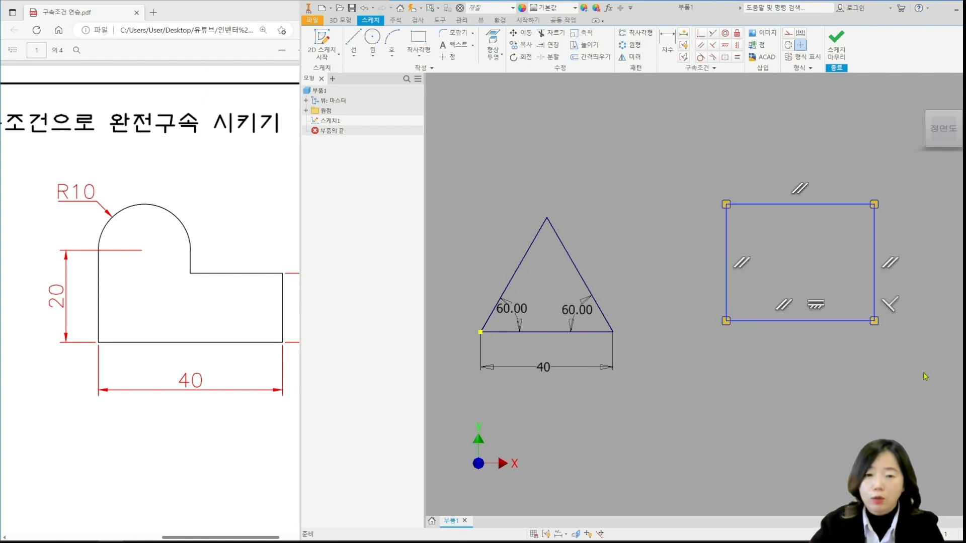
key("Delete")
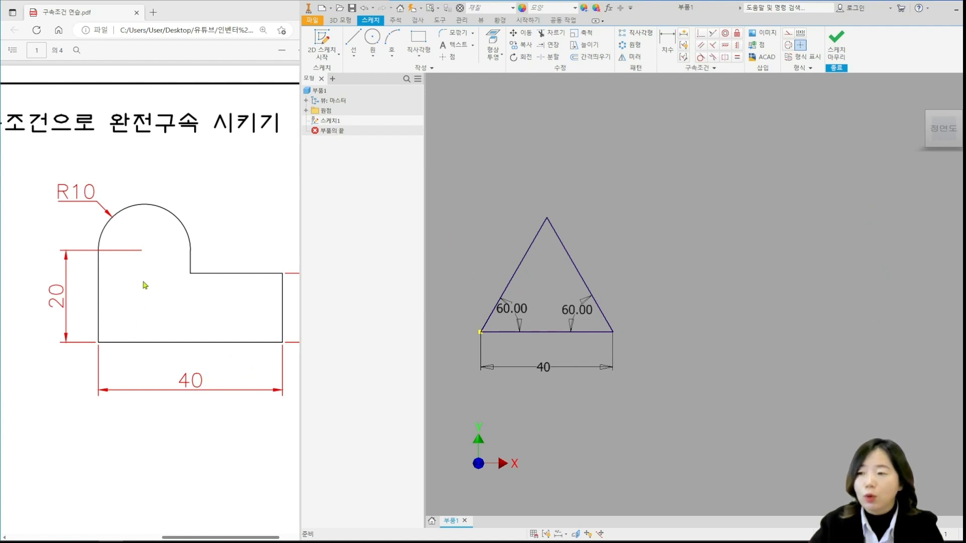
Create a new part from the Standard (mm).ipt template and start a 2D sketch on the front XY plane
left_click(190, 310)
left_click(717, 276)
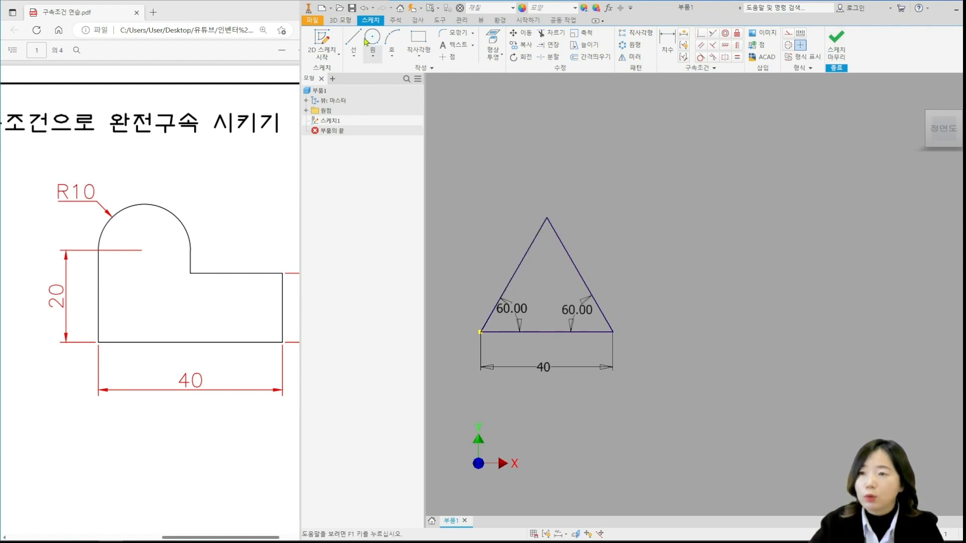
left_click(322, 8)
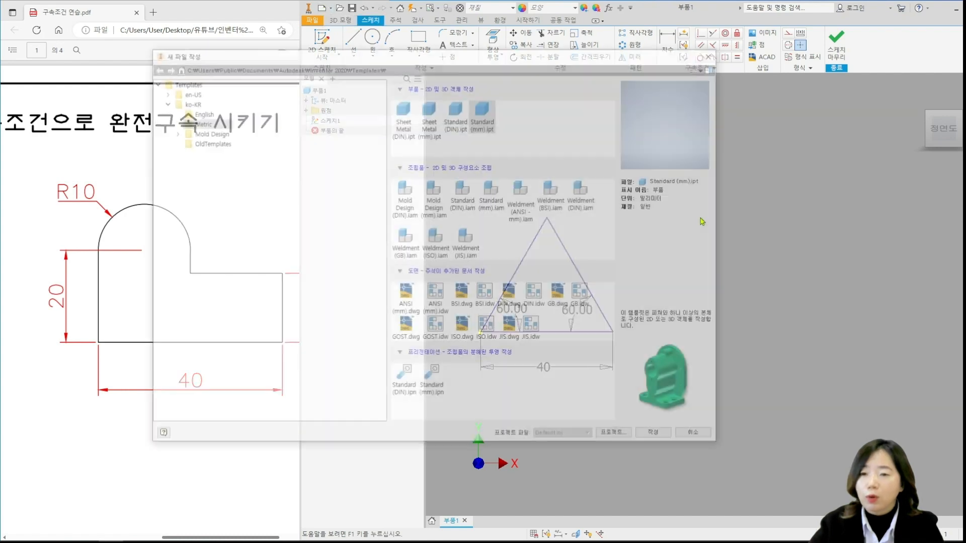
double_click(485, 111)
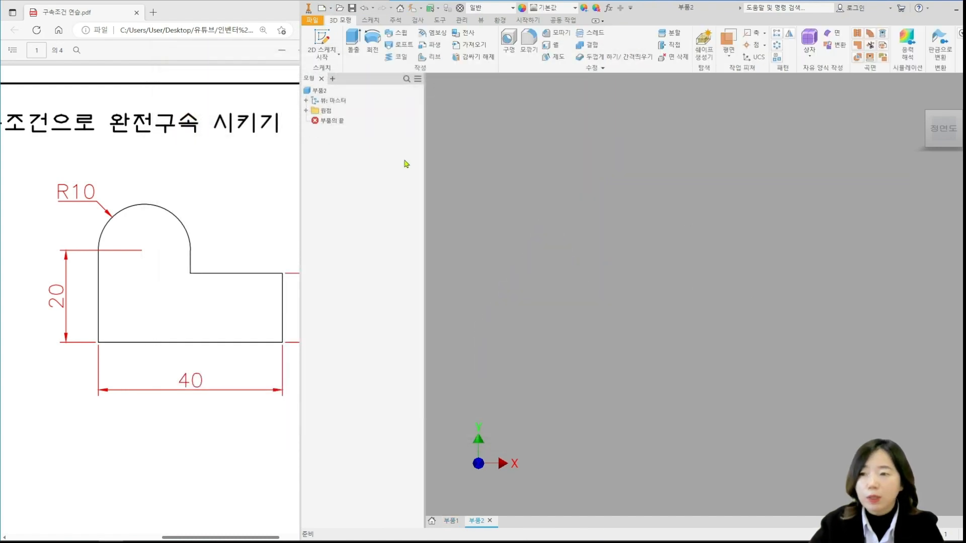
left_click(321, 39)
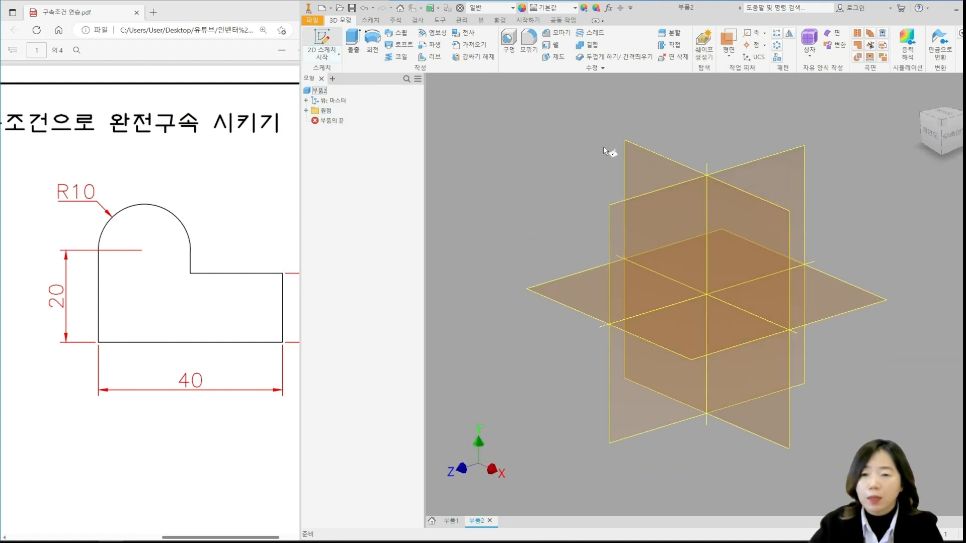
left_click(646, 147)
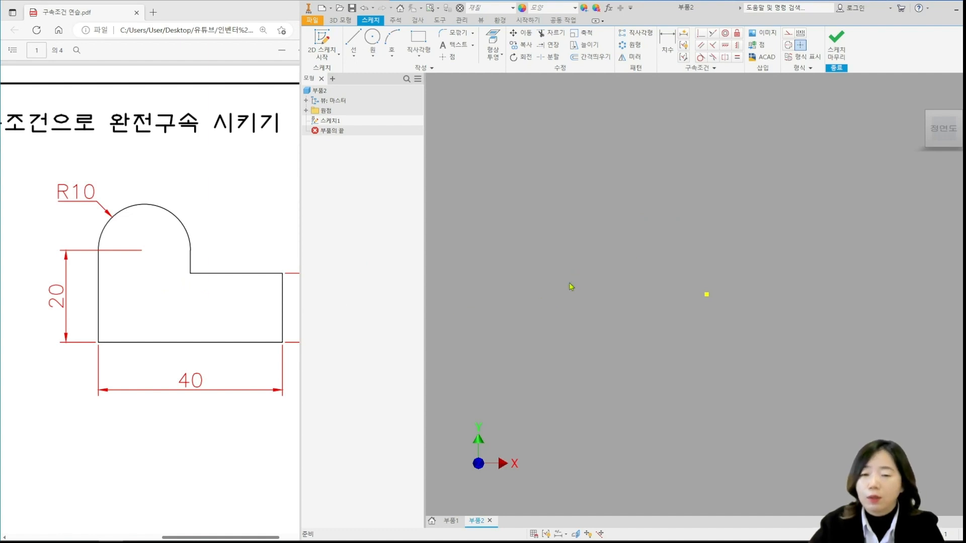
middle_click_drag(644, 253, 644, 254)
middle_click_drag(559, 301, 557, 304)
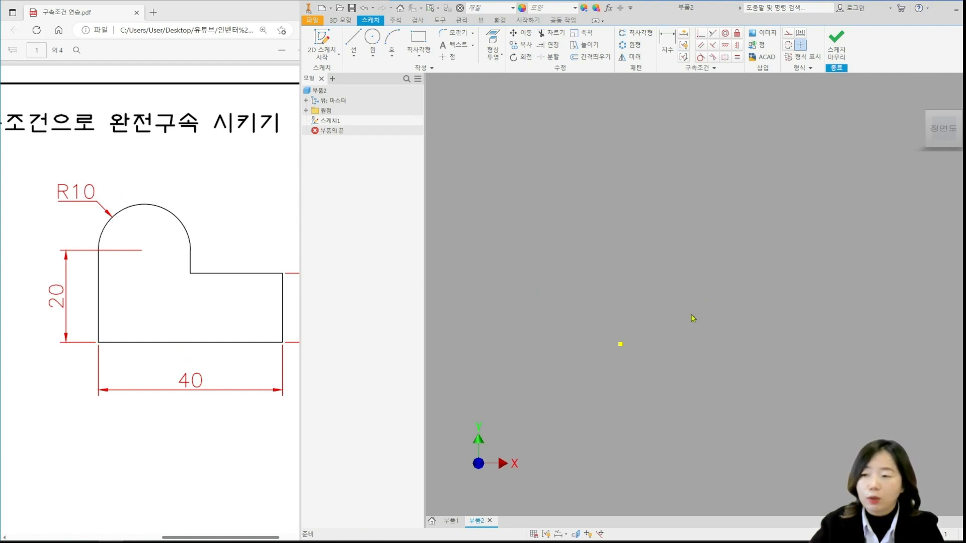
Examine the left edge and rounded top of the profile in the reference PDF drawing
left_click(180, 319)
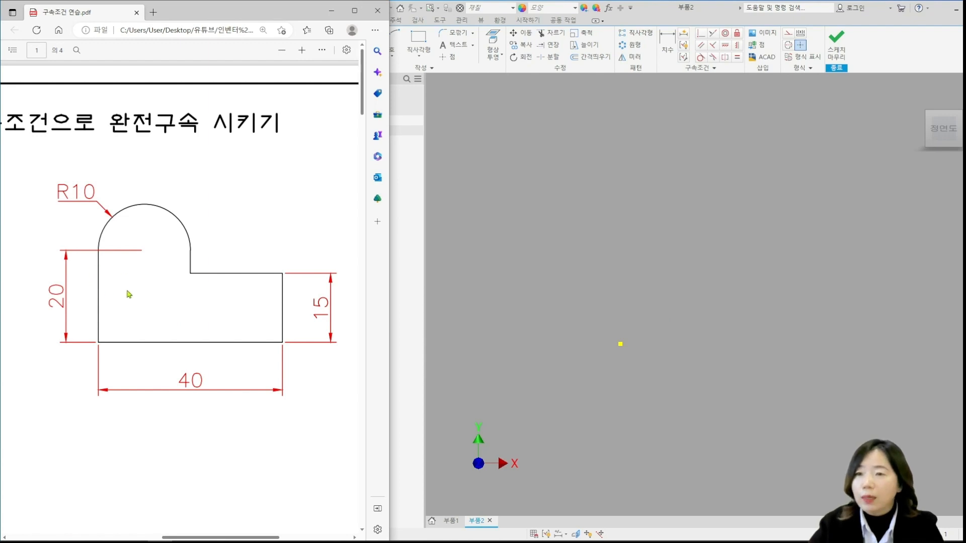
left_click(98, 296)
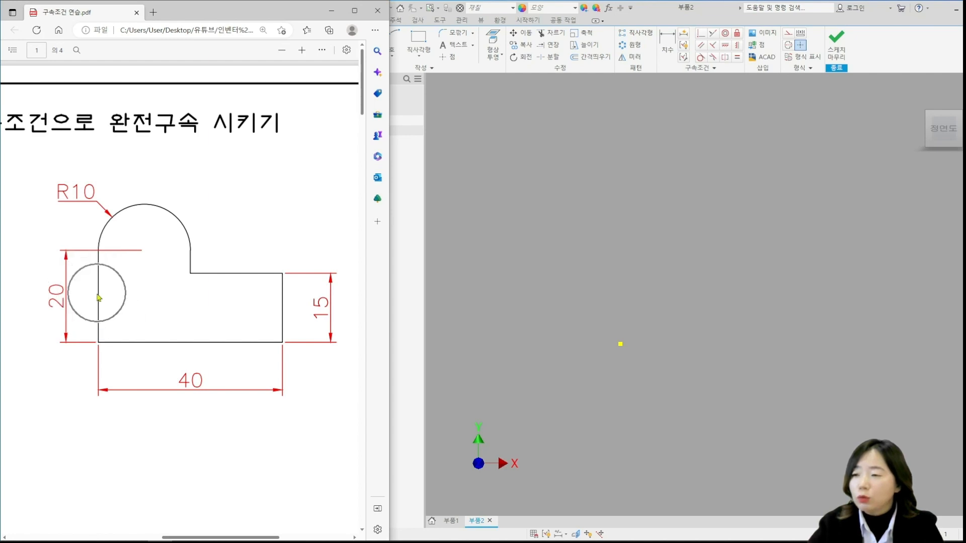
left_click(147, 206)
left_click(148, 207)
left_click(521, 160)
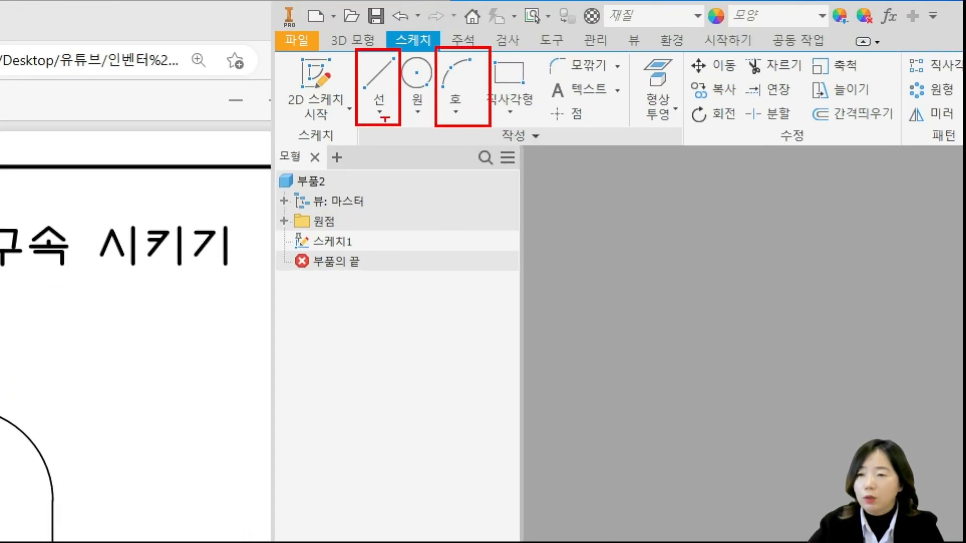
left_click_drag(384, 117, 474, 116)
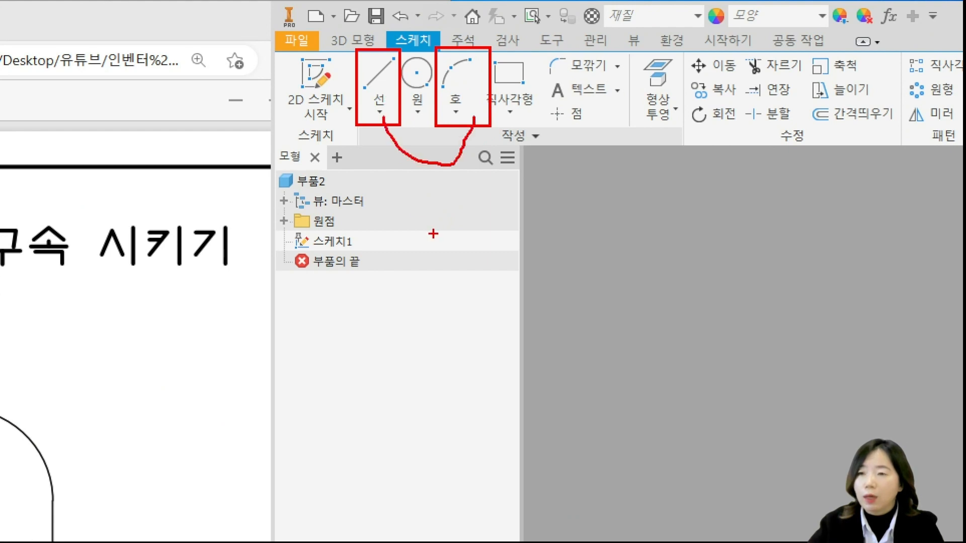
mouse_move(362, 44)
left_mouse_down()
mouse_move(345, 64)
mouse_move(373, 65)
mouse_move(347, 59)
mouse_move(366, 40)
left_mouse_up()
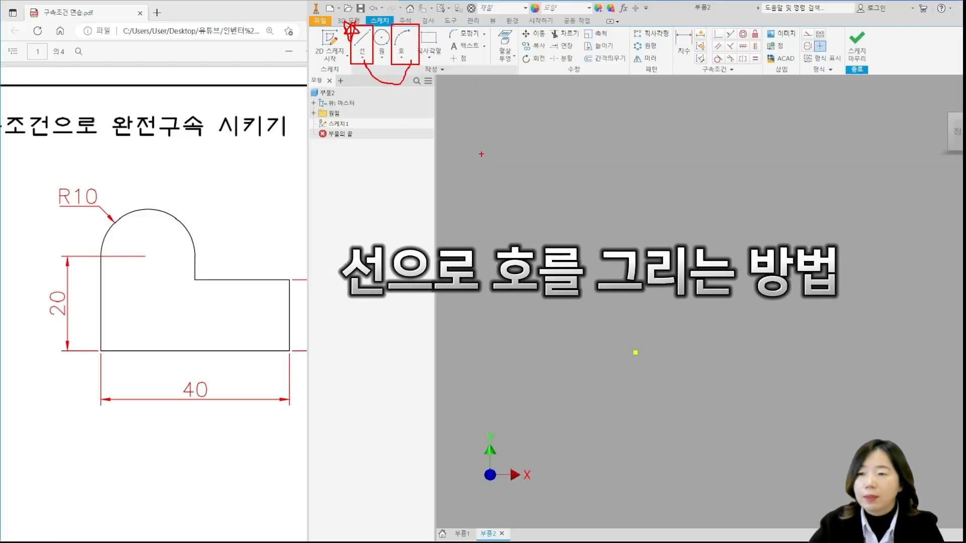
key("Escape")
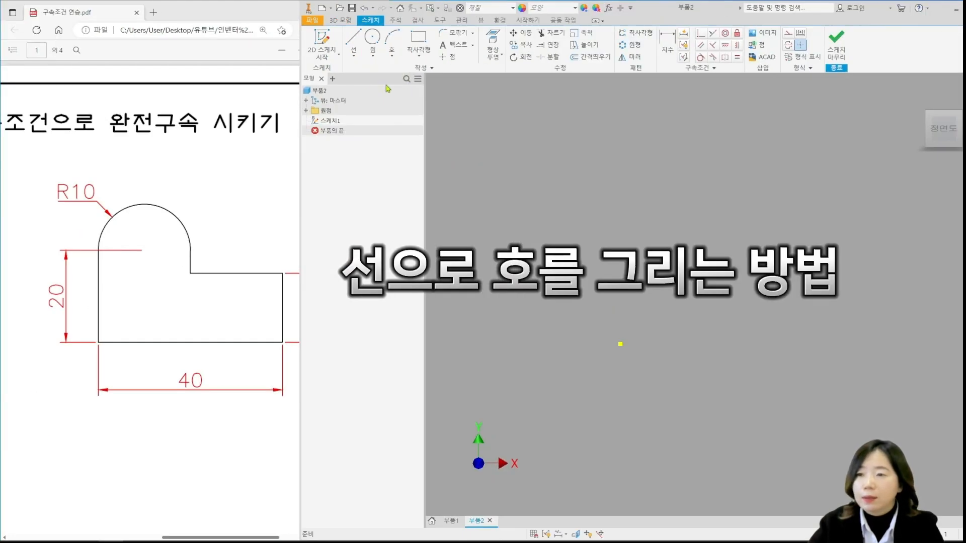
Sketch a horizontal line about 14.7 mm long above the origin, keeping the Line tool chained from its right end
left_click(354, 37)
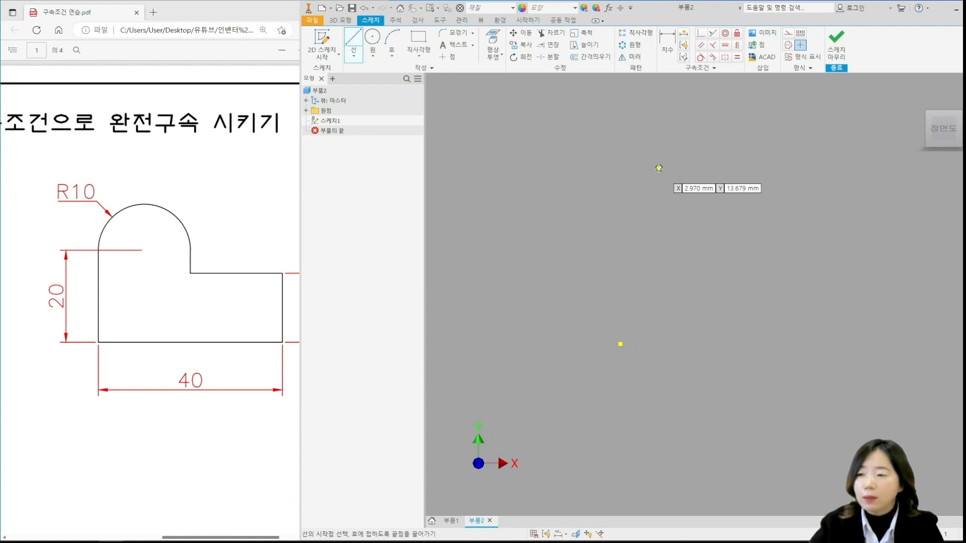
left_click(560, 176)
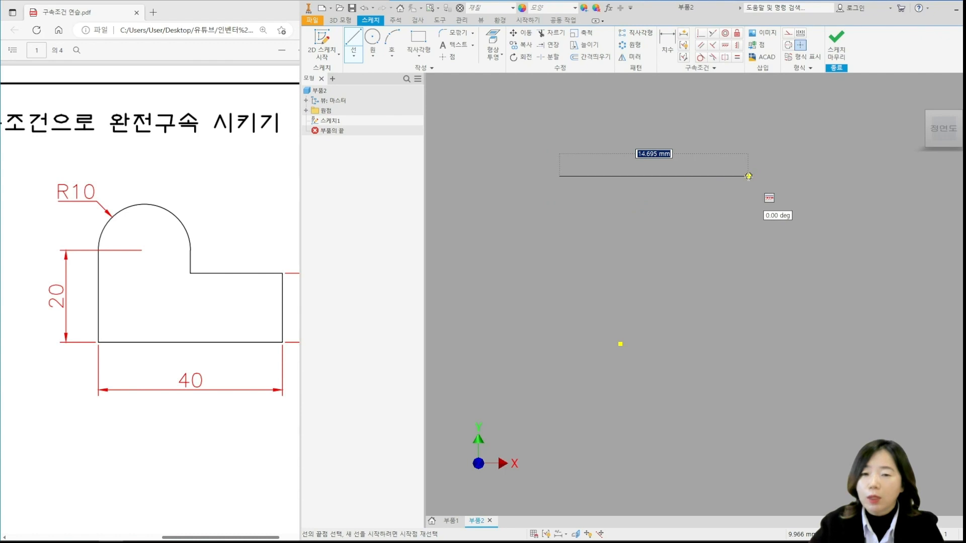
left_click(749, 176)
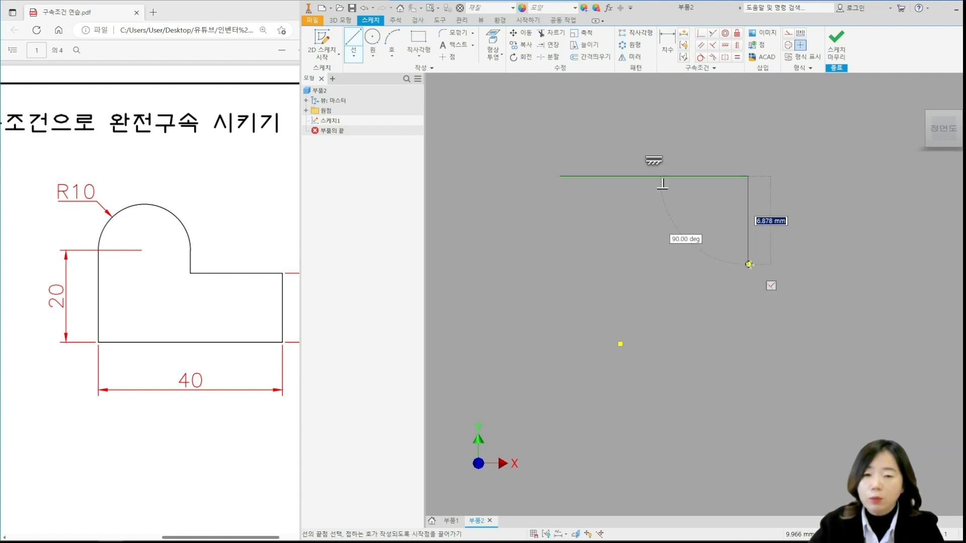
scroll(755, 231, "up", 3)
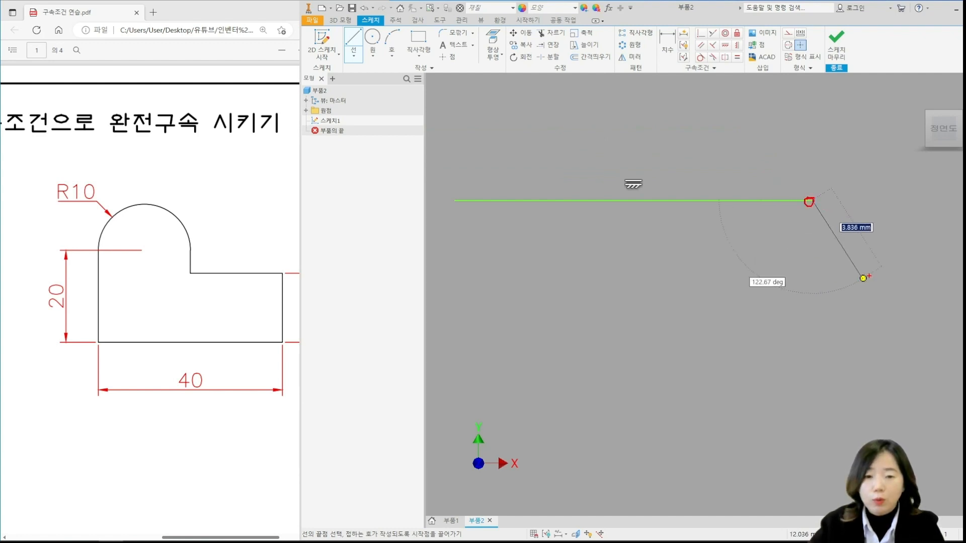
mouse_move(869, 271)
left_mouse_down()
mouse_move(855, 277)
mouse_move(873, 275)
mouse_move(824, 235)
mouse_move(811, 206)
mouse_move(823, 210)
left_mouse_up()
key("Escape")
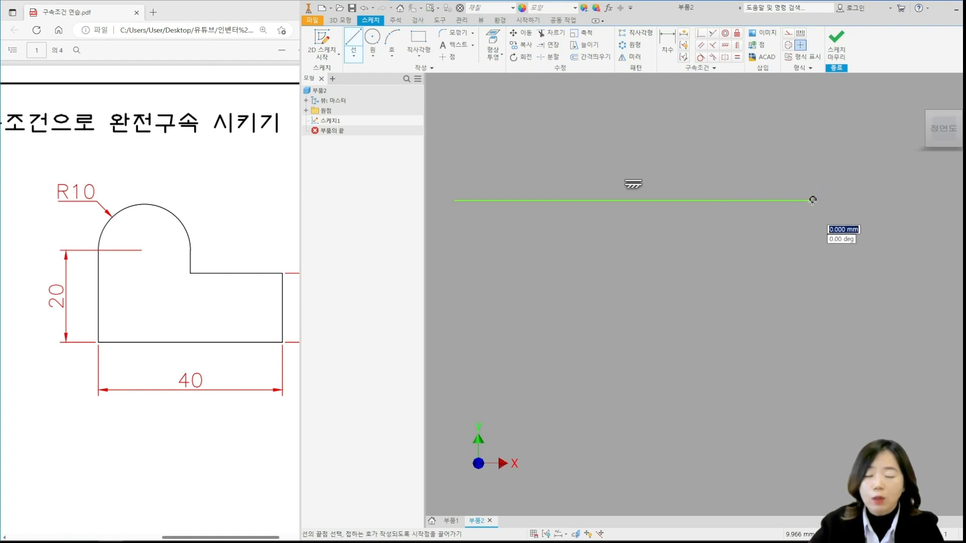
key("ctrl")
key("ctrl")
key("ctrl")
key("ctrl")
key("ctrl")
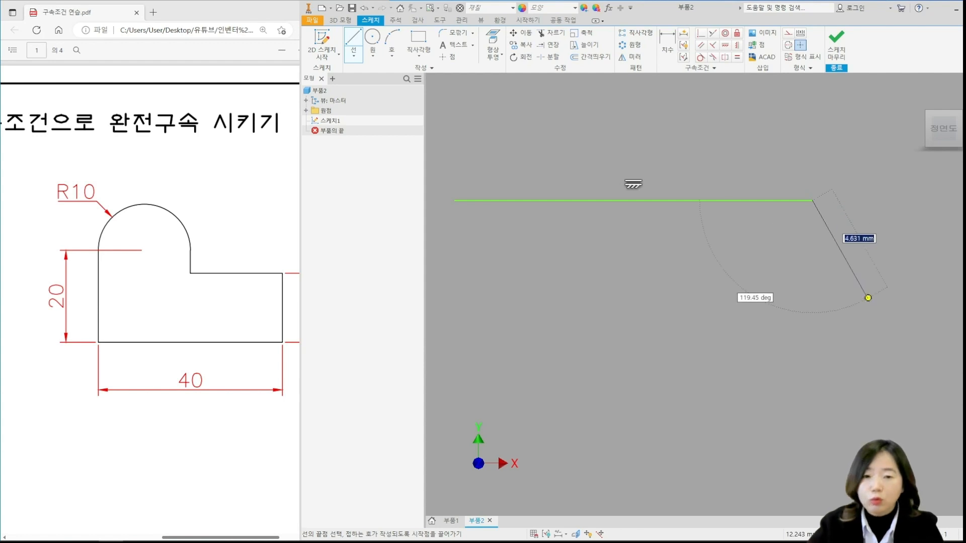
left_click_drag(815, 204, 815, 203)
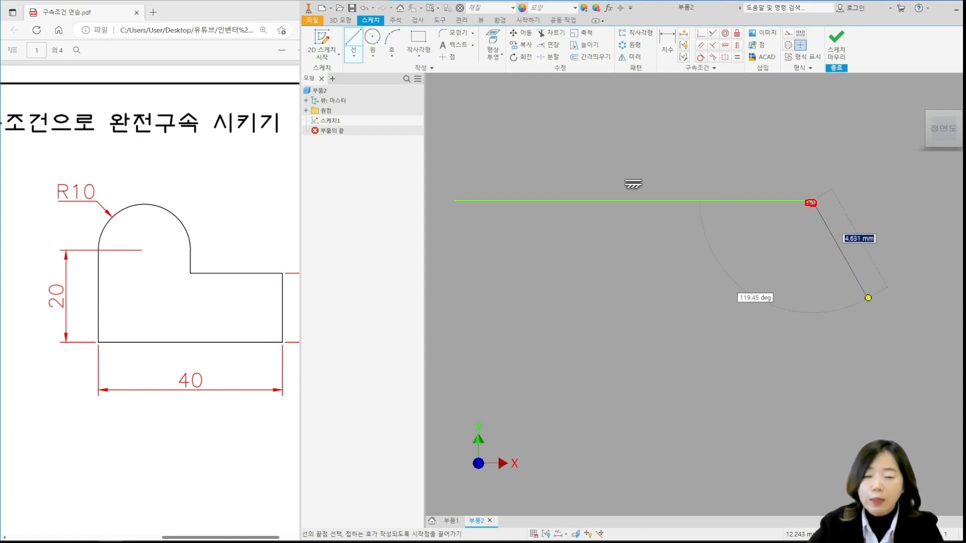
mouse_move(822, 206)
left_mouse_down()
mouse_move(886, 271)
mouse_move(846, 383)
mouse_move(770, 397)
left_mouse_up()
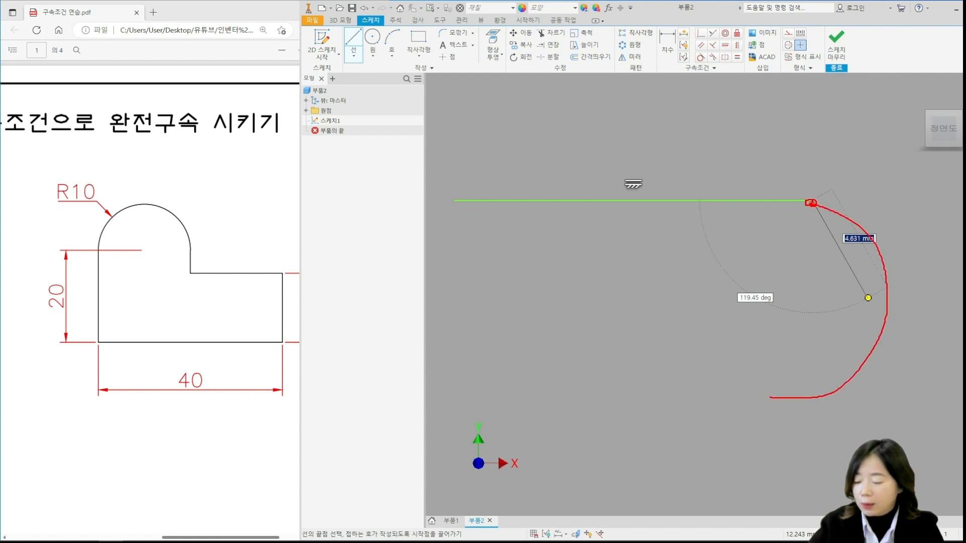
left_click_drag(815, 202, 933, 202)
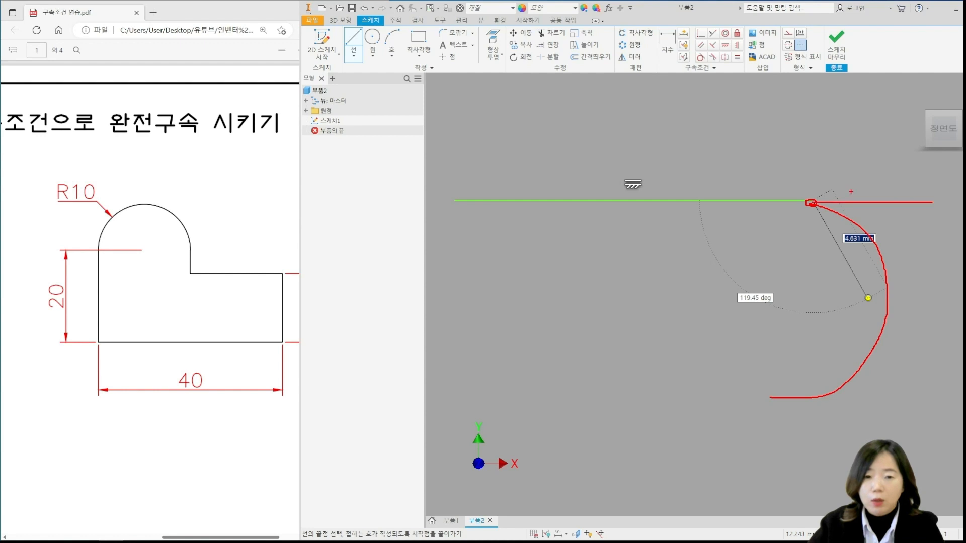
left_click_drag(809, 145, 808, 312)
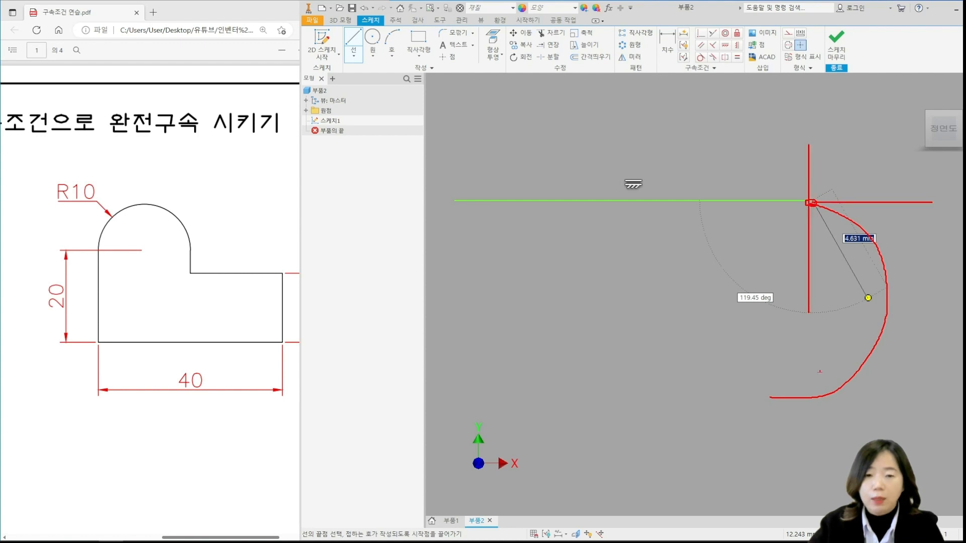
left_click_drag(812, 200, 899, 202)
mouse_move(811, 206)
left_mouse_down()
mouse_move(811, 302)
mouse_move(825, 290)
left_mouse_up()
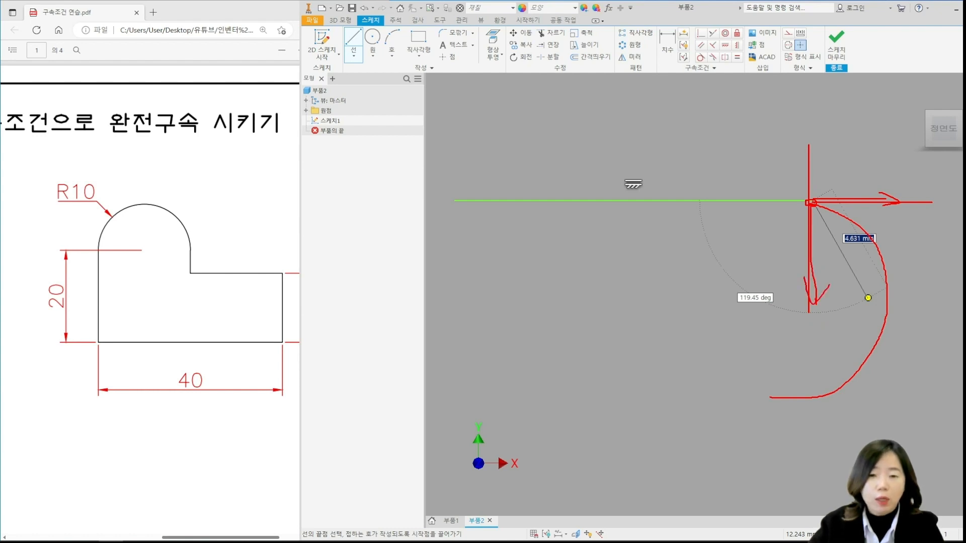
mouse_move(815, 202)
left_mouse_down()
mouse_move(865, 219)
mouse_move(888, 327)
mouse_move(792, 401)
left_mouse_up()
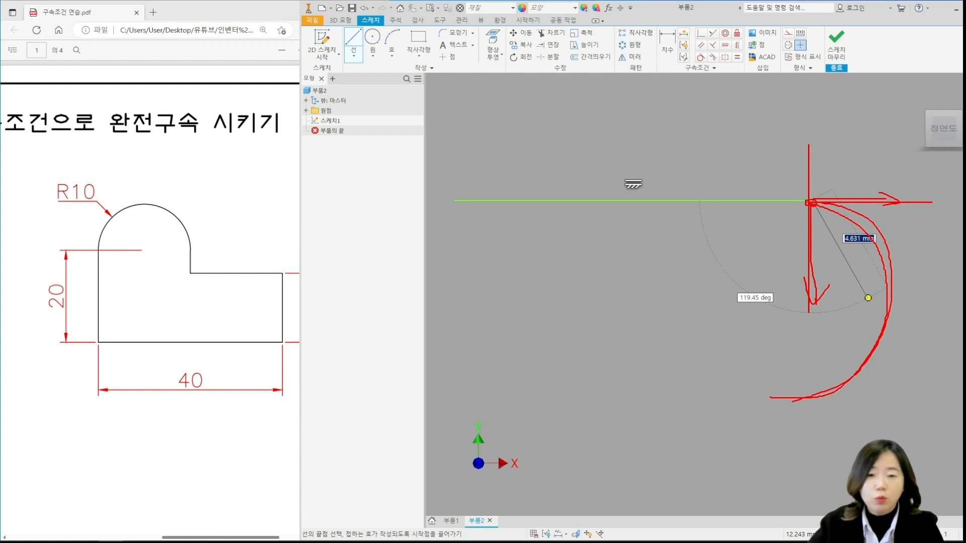
left_click_drag(812, 199, 851, 170)
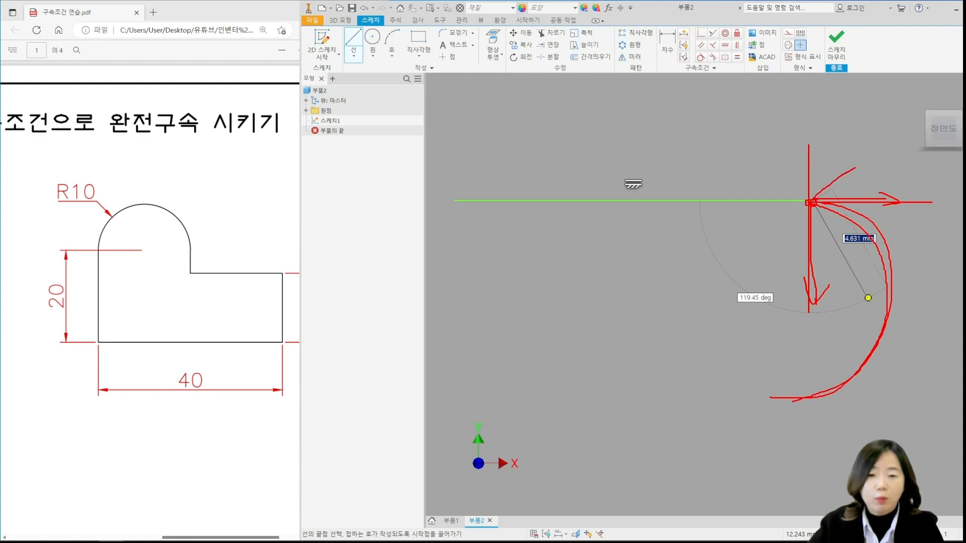
mouse_move(815, 199)
left_mouse_down()
mouse_move(871, 164)
mouse_move(839, 80)
mouse_move(785, 75)
left_mouse_up()
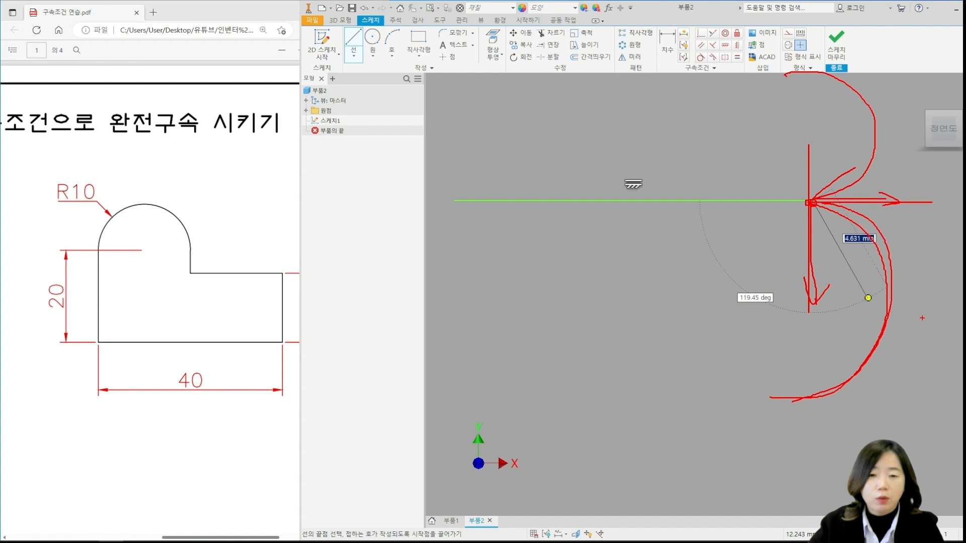
mouse_move(805, 202)
left_mouse_down()
mouse_move(772, 220)
mouse_move(789, 224)
mouse_move(776, 209)
mouse_move(741, 341)
mouse_move(756, 367)
left_mouse_up()
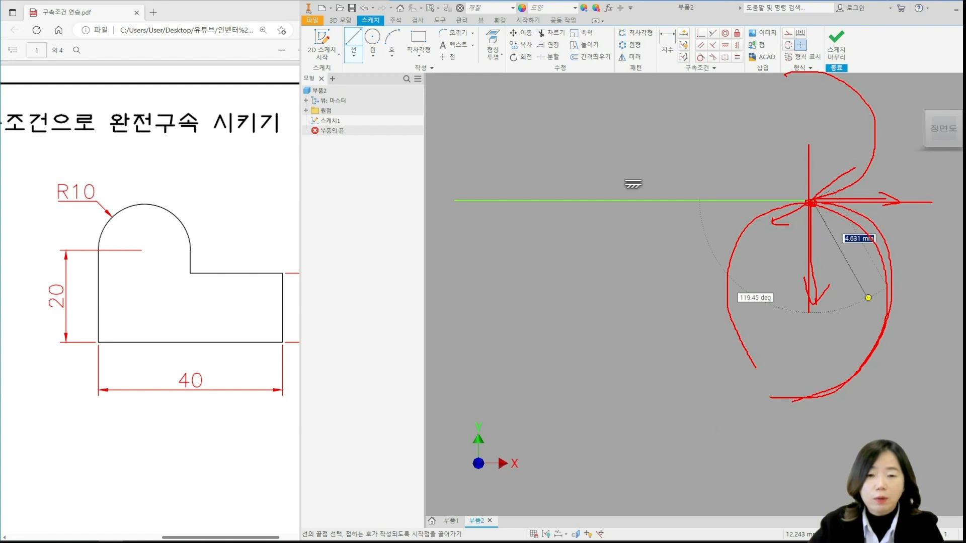
mouse_move(814, 202)
left_mouse_down()
mouse_move(878, 239)
mouse_move(854, 374)
left_mouse_up()
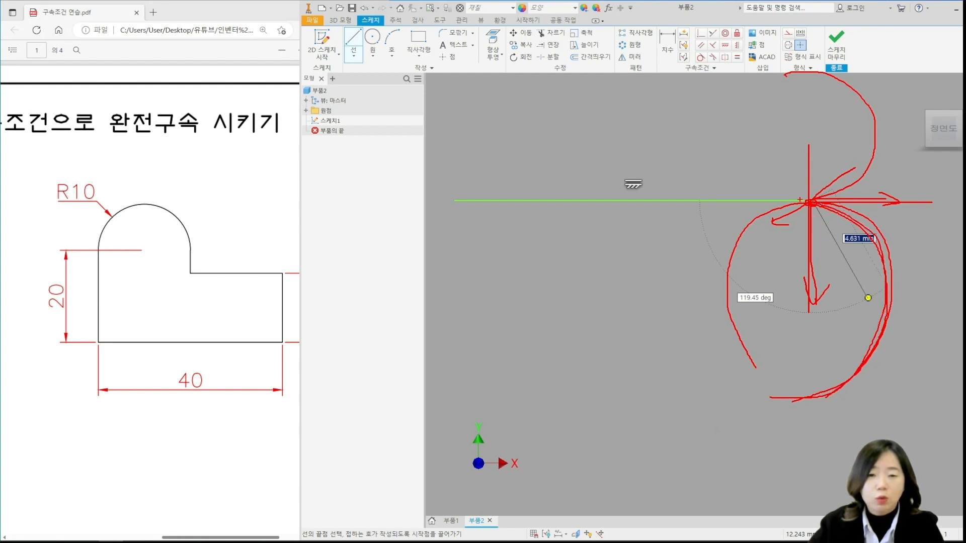
left_click_drag(732, 204, 898, 203)
key("Escape")
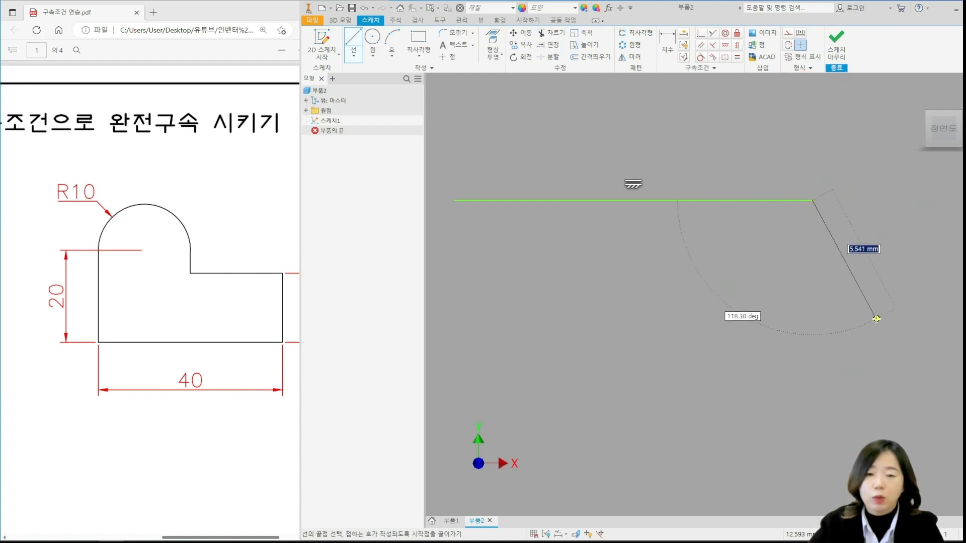
Continue the line chain with a tangent semicircular arc curving downward from the horizontal line's right end, using the Line tool
mouse_move(832, 250)
middle_mouse_down()
mouse_move(734, 265)
mouse_move(740, 216)
middle_mouse_up()
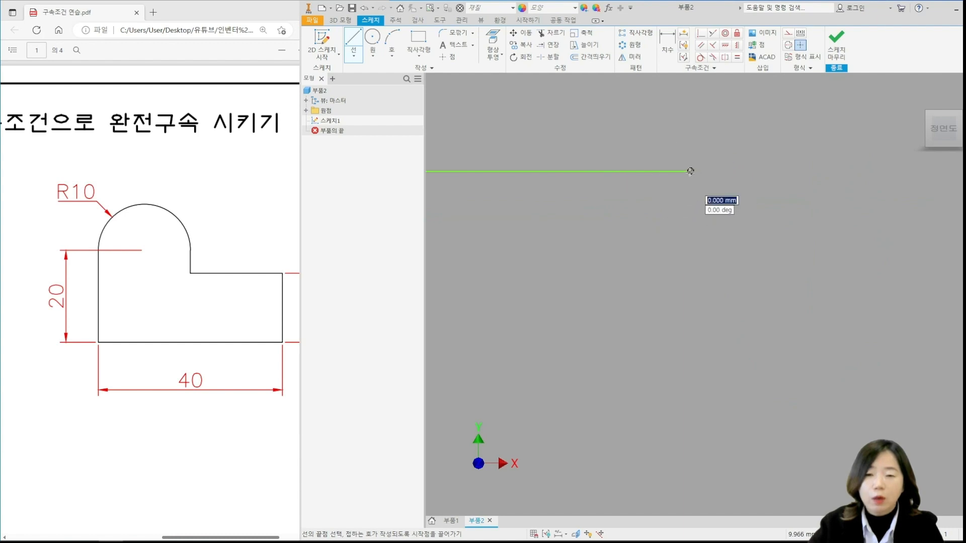
left_click_drag(690, 172, 694, 379)
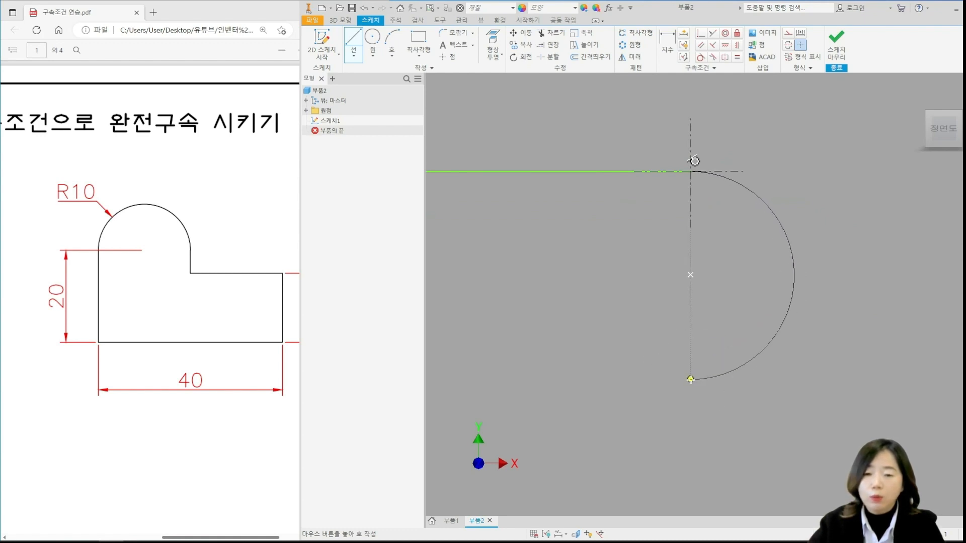
mouse_move(690, 379)
left_mouse_down()
mouse_move(691, 261)
mouse_move(691, 387)
left_mouse_up()
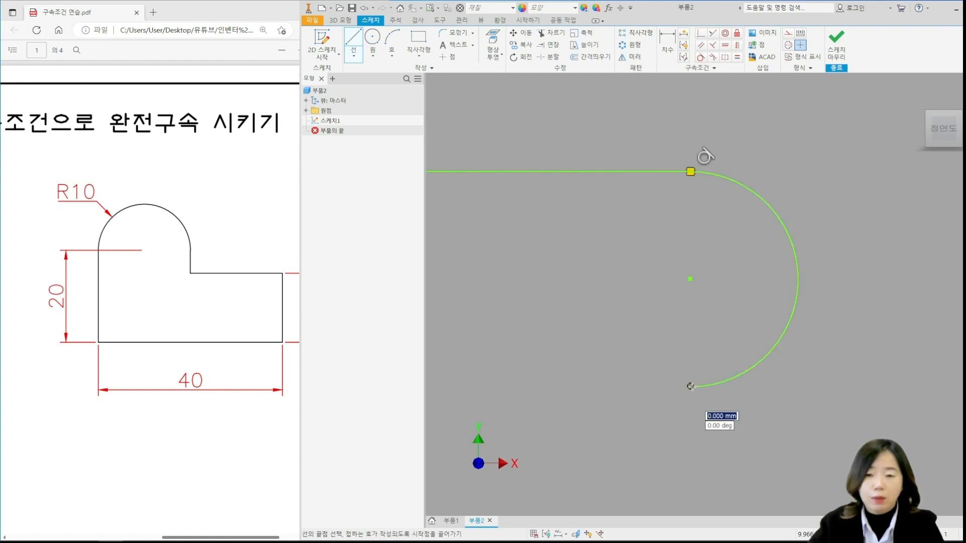
scroll(680, 393, "down", 5)
middle_click_drag(672, 406, 810, 369)
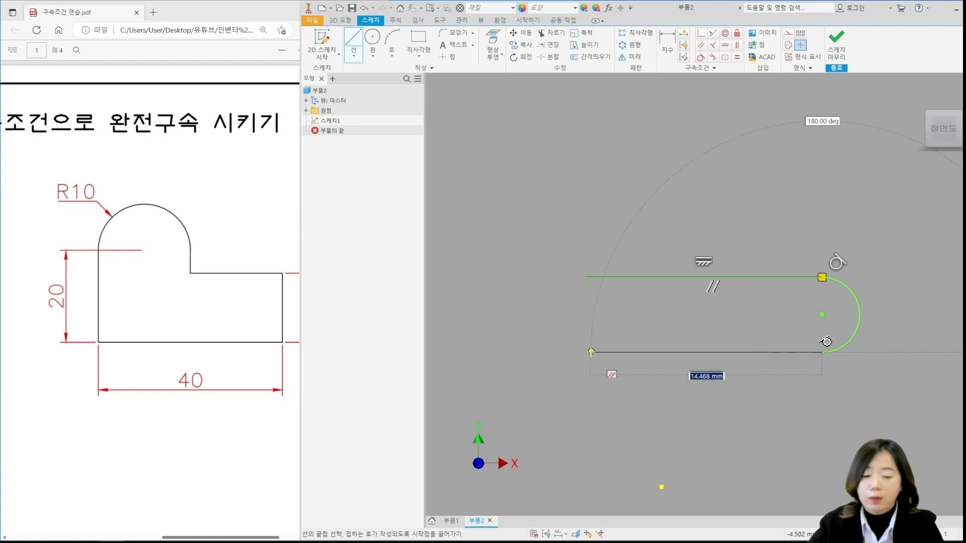
Complete the slot outline with a parallel lower line of matching length and a tangent semicircular arc closing its left end
left_click(585, 352)
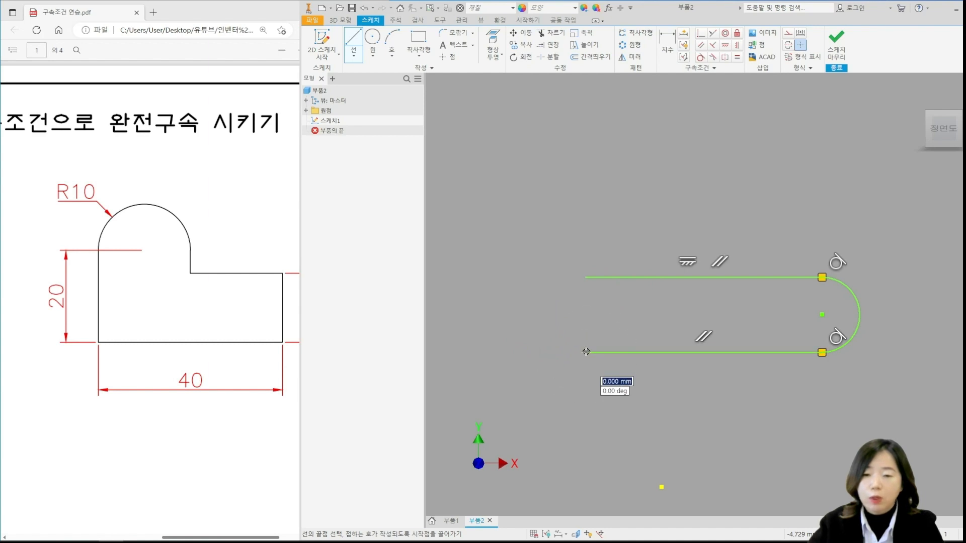
left_click_drag(586, 351, 586, 277)
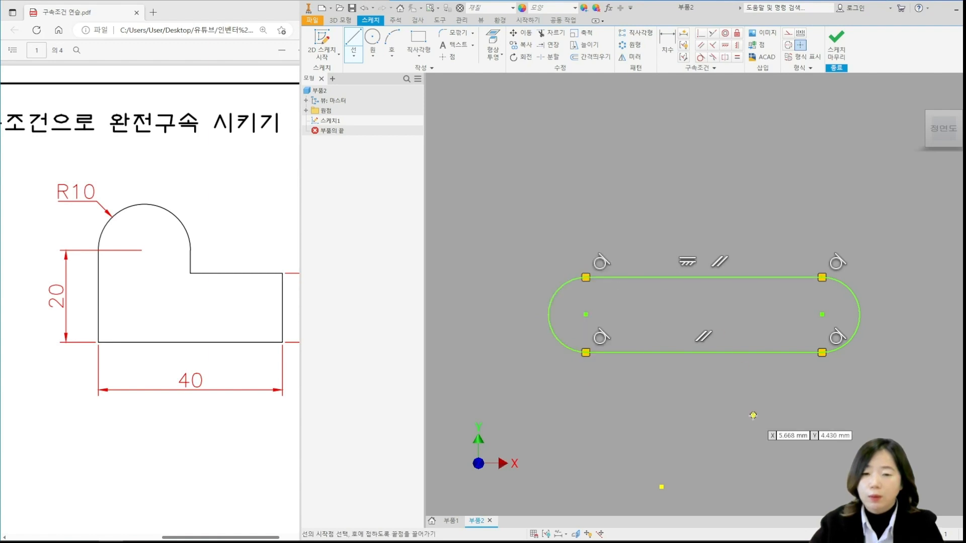
key("Escape")
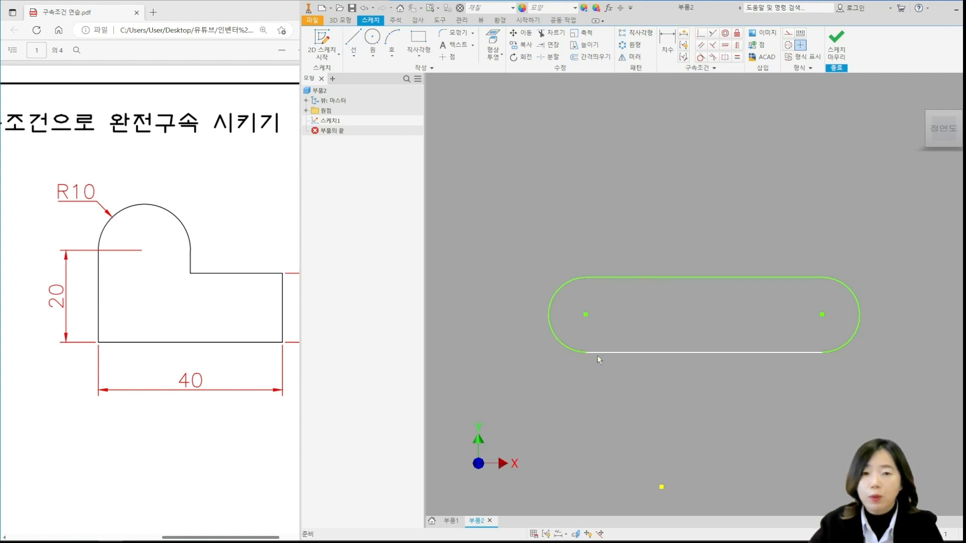
Sketch an arch above the slot with chained lines: a vertical line upward, a tangent semicircular arc and a parallel line downward
key("l")
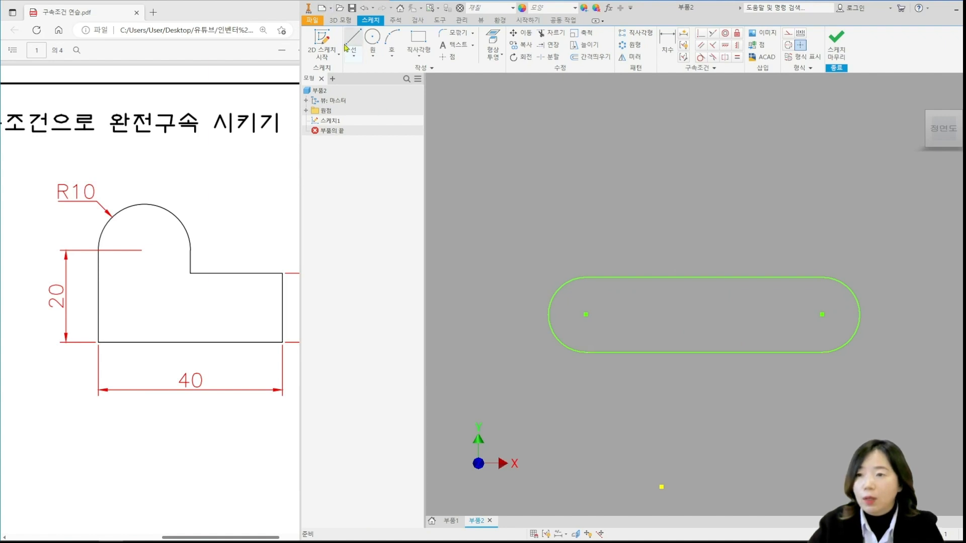
middle_click_drag(650, 198, 609, 264)
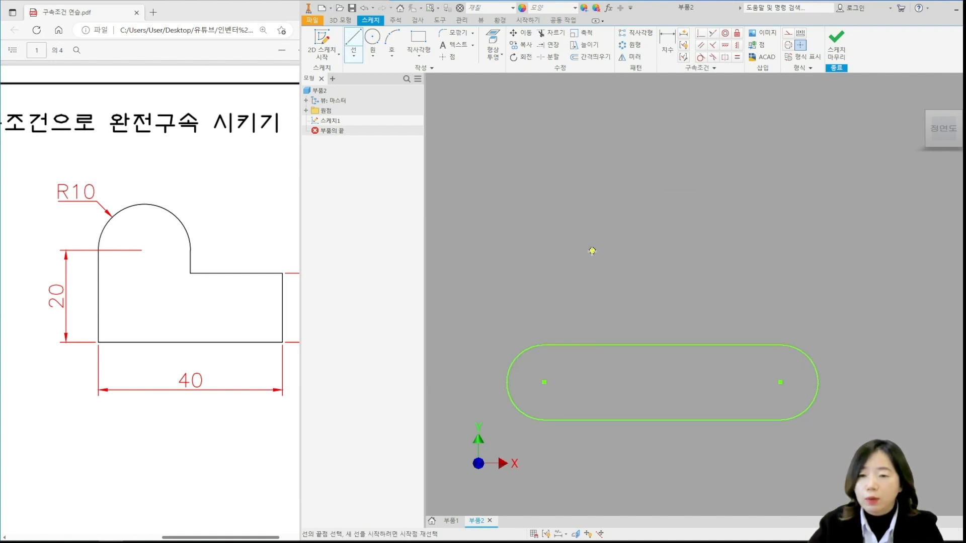
left_click(592, 251)
left_click(592, 168)
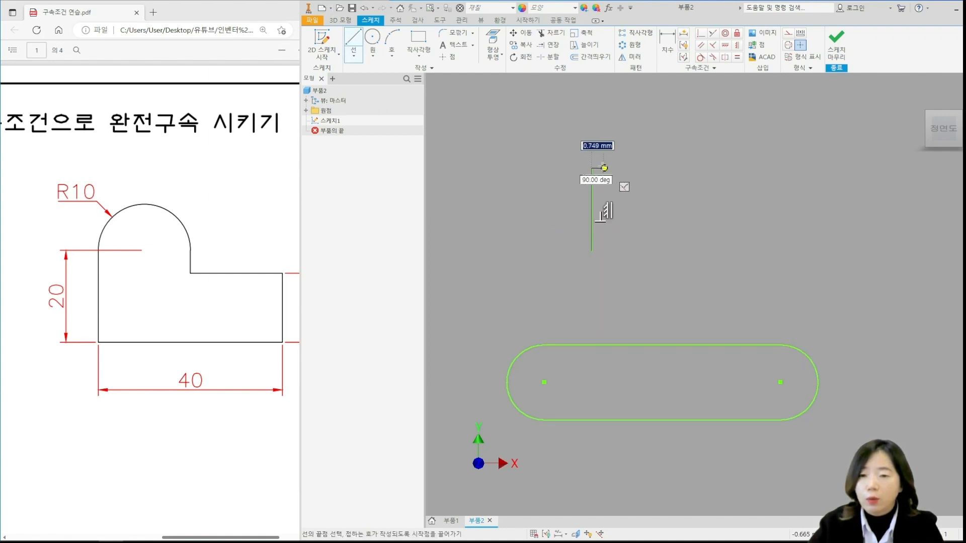
mouse_move(592, 168)
left_mouse_down()
mouse_move(632, 133)
mouse_move(669, 168)
left_mouse_up()
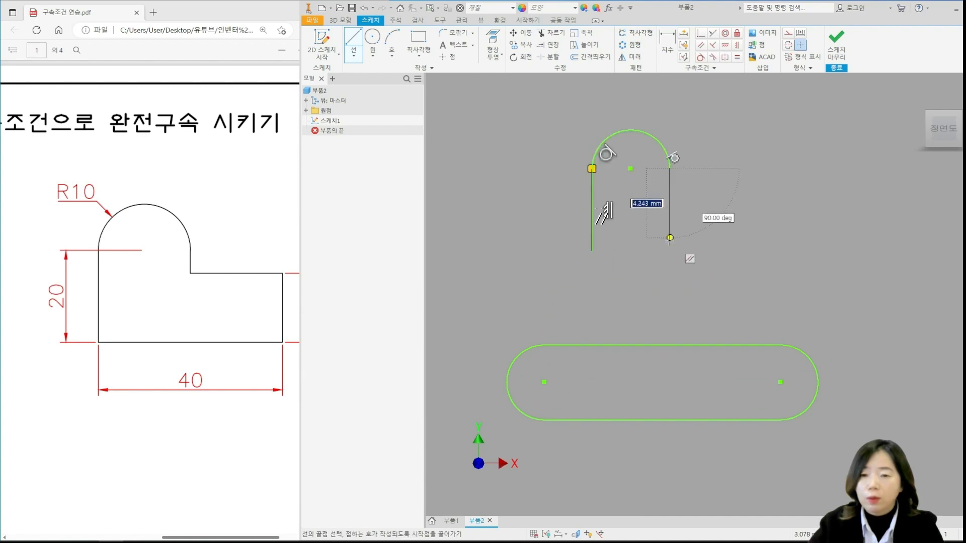
left_click(669, 250)
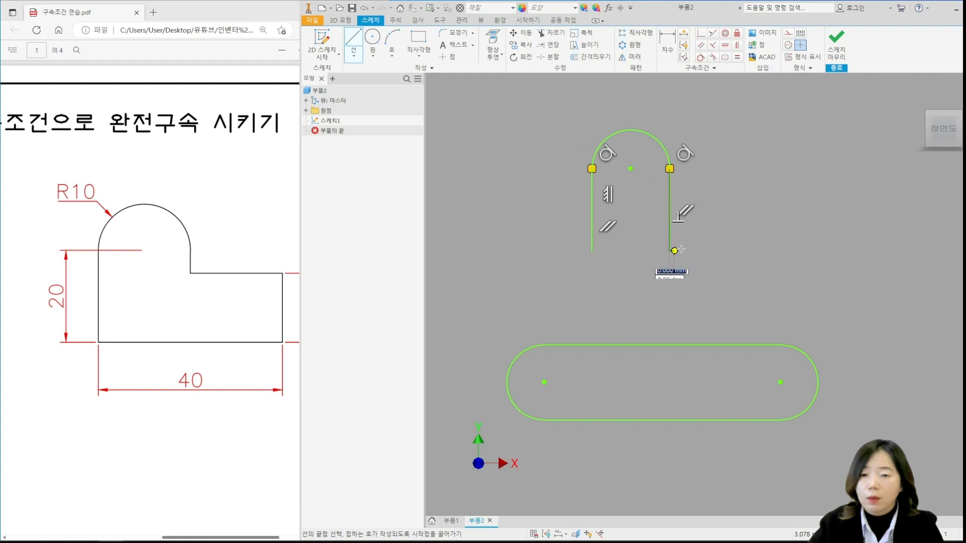
Extend the arch's chain with a tangent quarter arc curving outward to the right, followed by a horizontal line
mouse_move(669, 251)
left_mouse_down()
mouse_move(694, 282)
mouse_move(735, 287)
mouse_move(716, 297)
left_mouse_up()
left_click(835, 297)
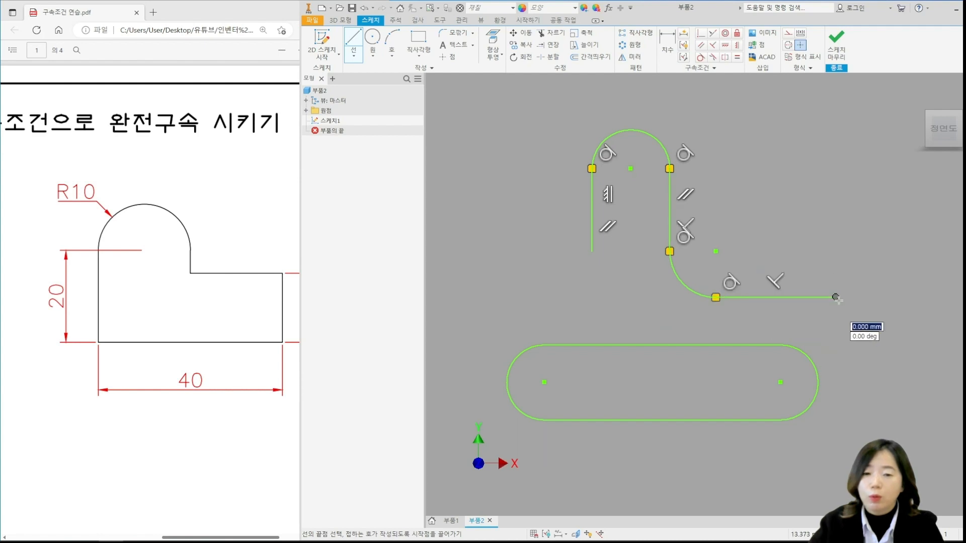
key("Escape")
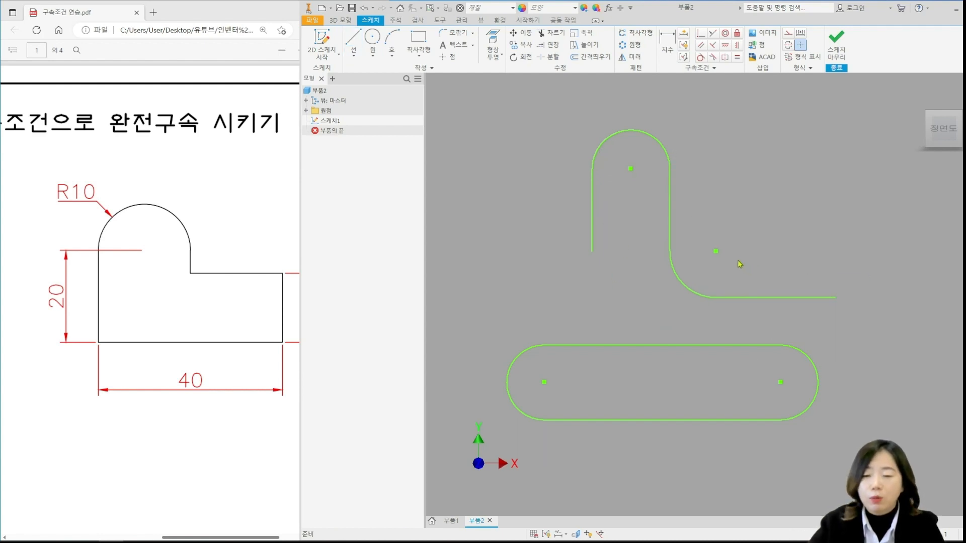
Delete the whole arch-shaped line chain above the slot
left_click_drag(562, 102, 563, 103)
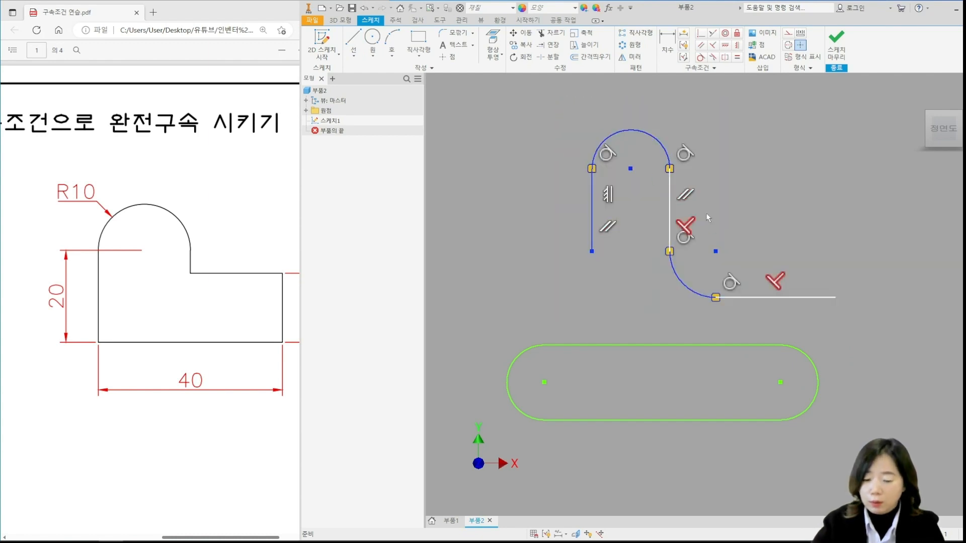
key("Delete")
middle_click_drag(698, 269, 675, 162)
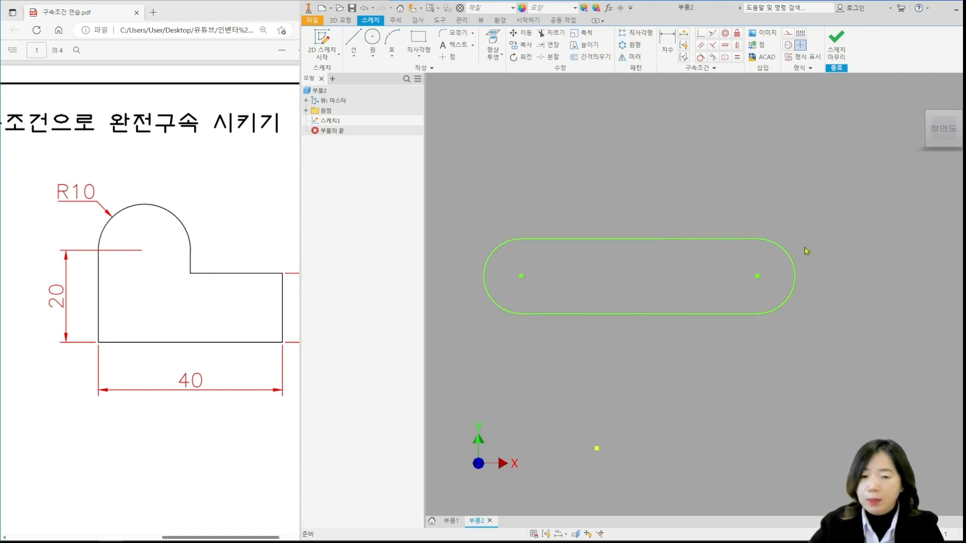
Replace the slot's right end arc with a three-point arc joining both line ends, tangent to them and about 2.3 mm in radius
left_click(794, 271)
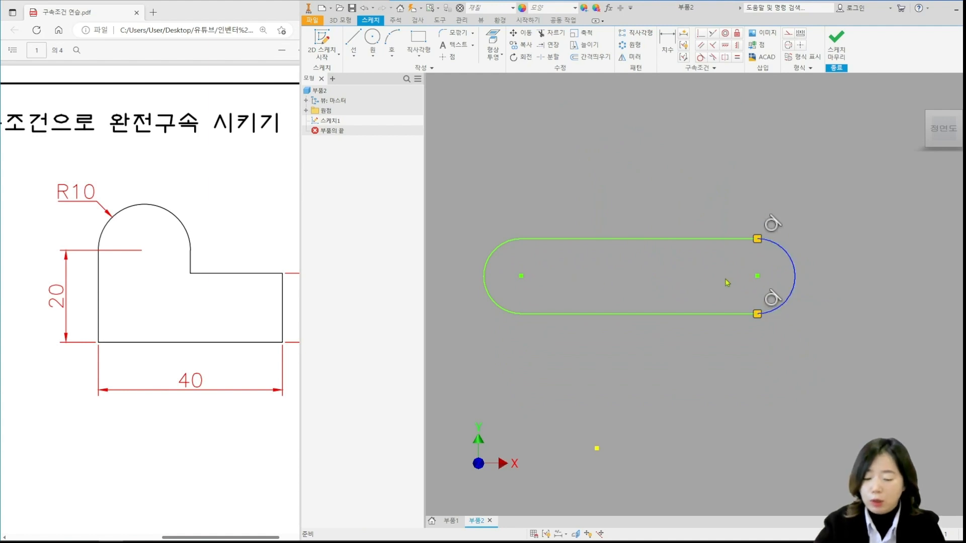
key("Delete")
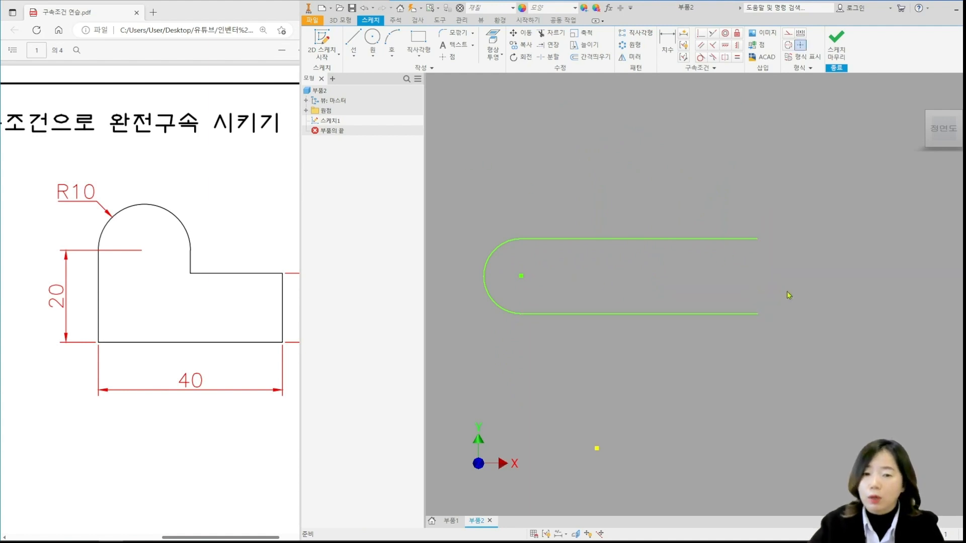
left_click(392, 39)
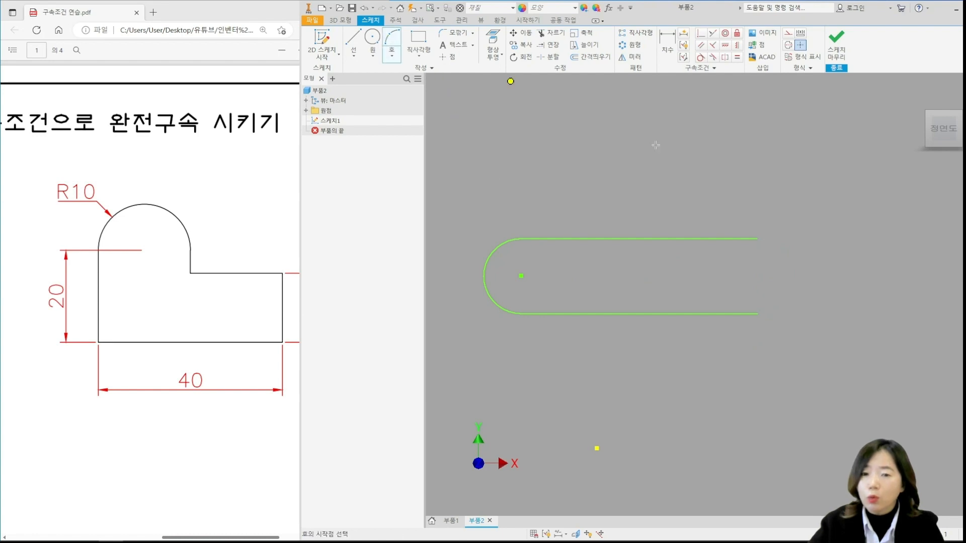
left_click(758, 238)
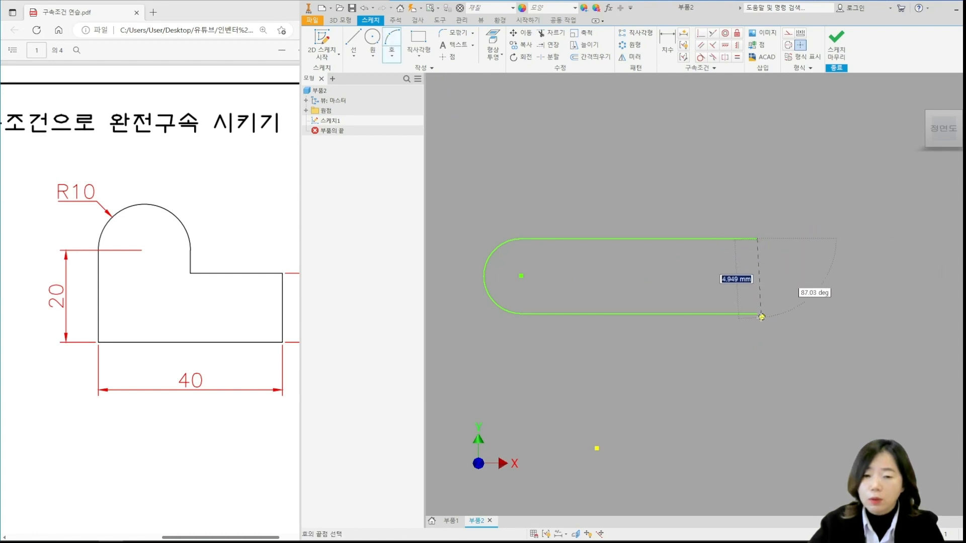
left_click(757, 314)
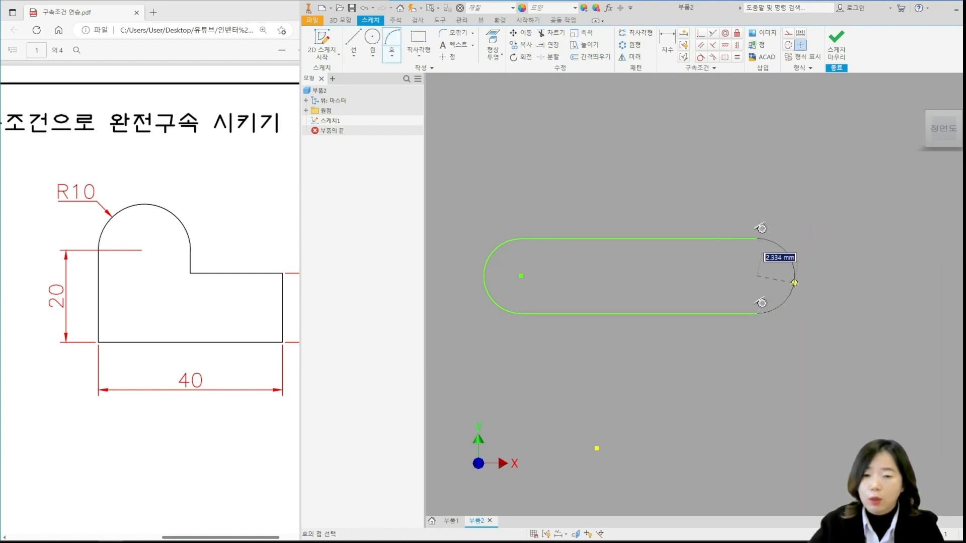
left_click(794, 283)
key("Escape")
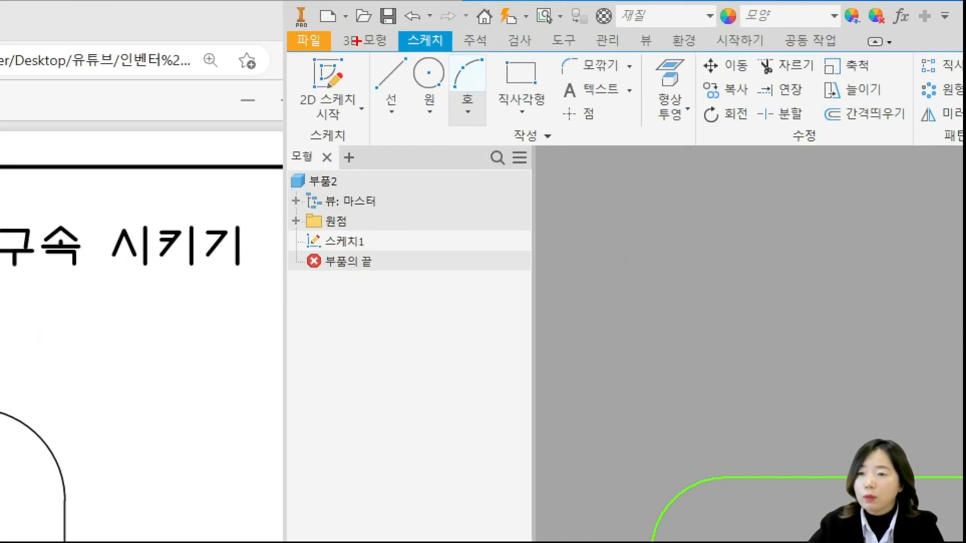
mouse_move(365, 43)
left_mouse_down()
mouse_move(403, 97)
mouse_move(426, 151)
mouse_move(418, 148)
left_mouse_up()
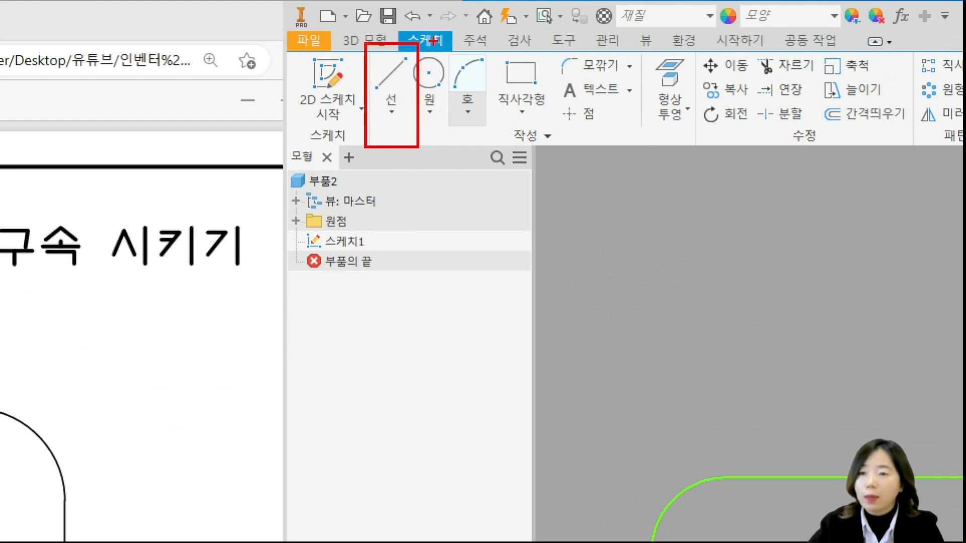
mouse_move(439, 42)
left_mouse_down()
mouse_move(518, 130)
mouse_move(495, 141)
left_mouse_up()
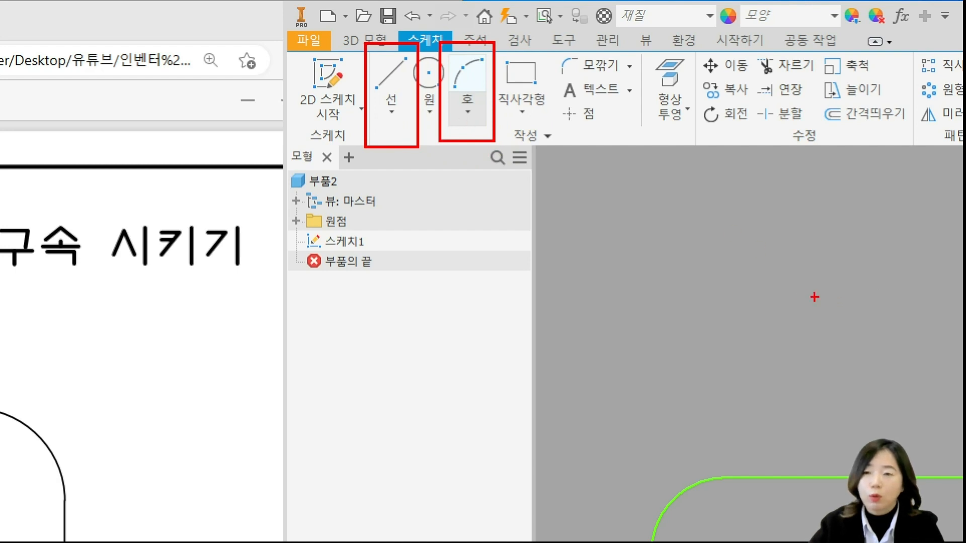
key("Escape")
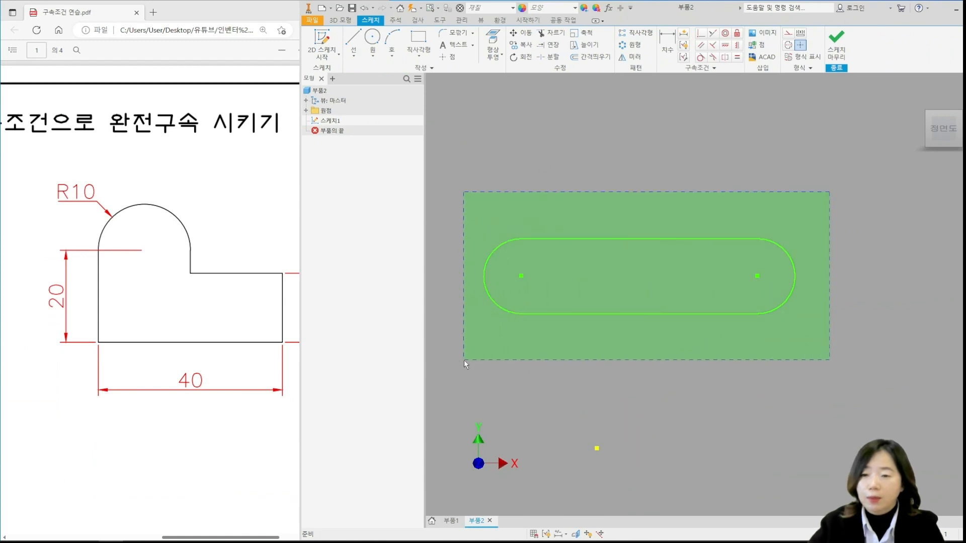
Delete the entire practice slot from the sketch
left_click_drag(464, 361, 464, 360)
key("Delete")
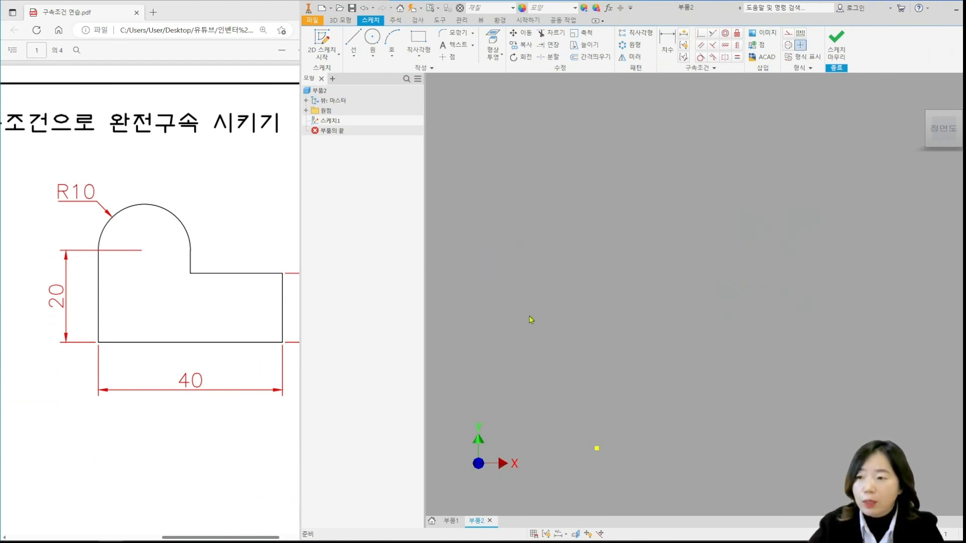
Sketch a vertical line about 11 mm upward from the origin, continued by a tangent semicircular arc about 7.7 mm wide to the right
left_click(353, 40)
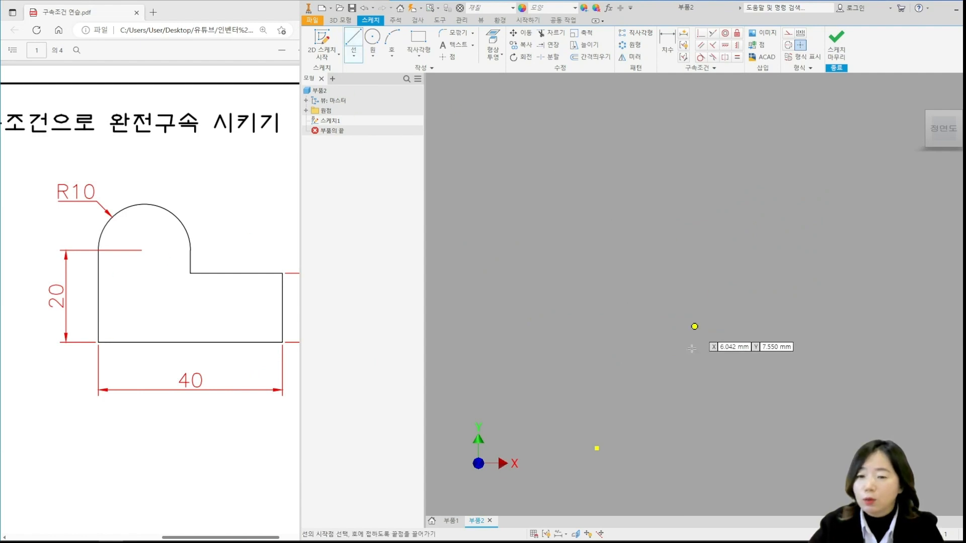
left_click(596, 447)
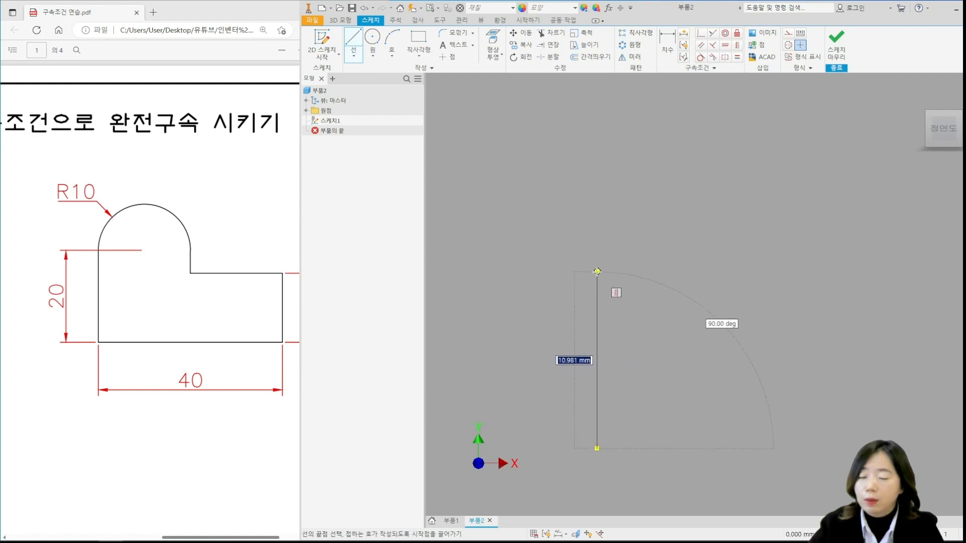
left_click(596, 271)
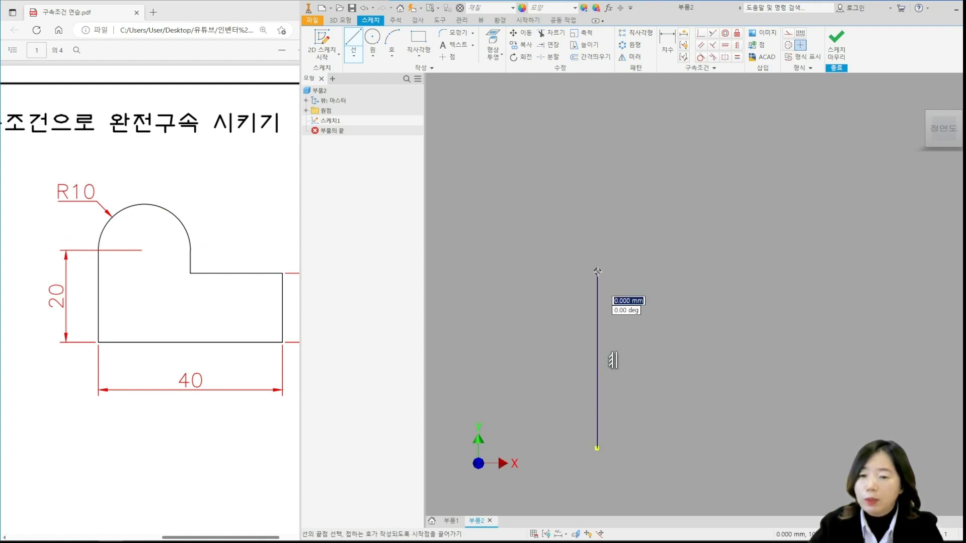
left_click_drag(597, 271, 722, 271)
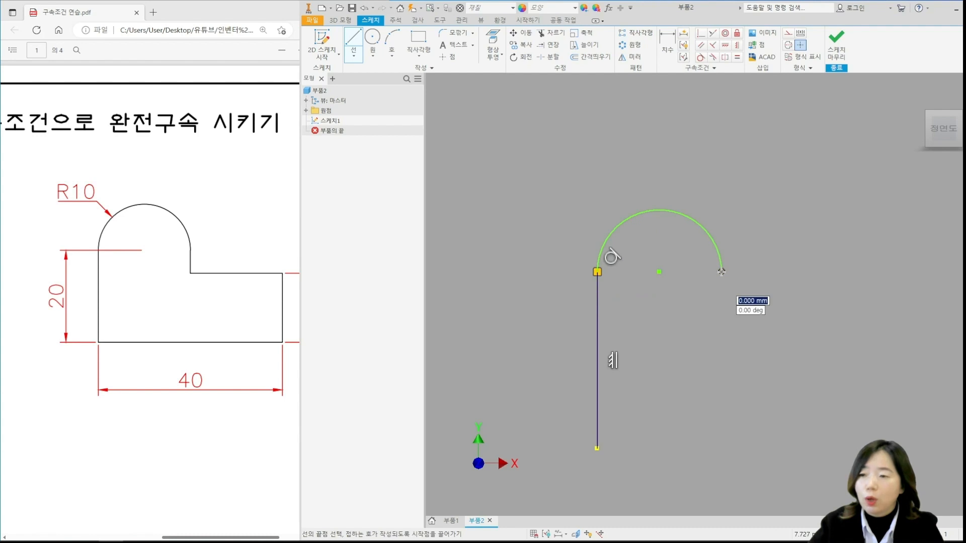
scroll(195, 270, "up", 1, "ctrl")
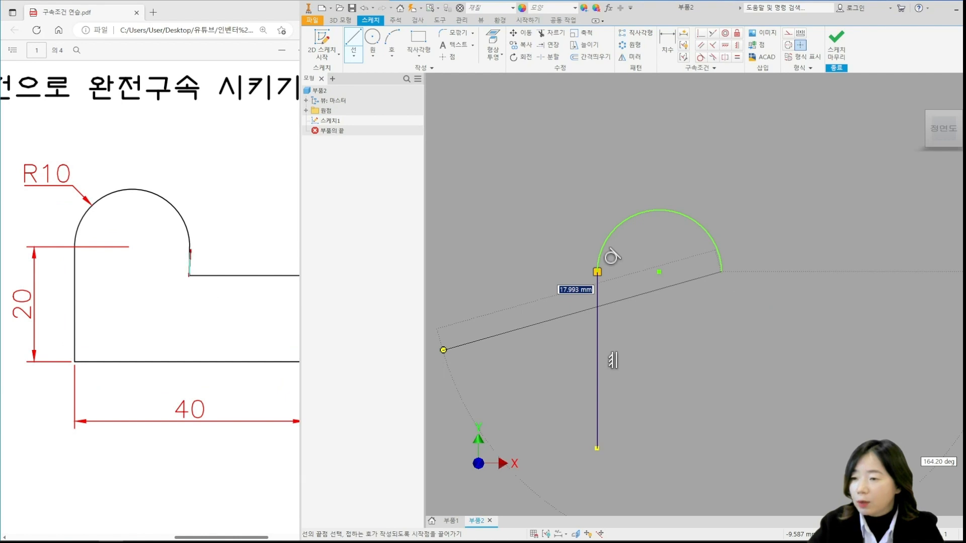
left_click_drag(189, 275, 191, 276, "shift")
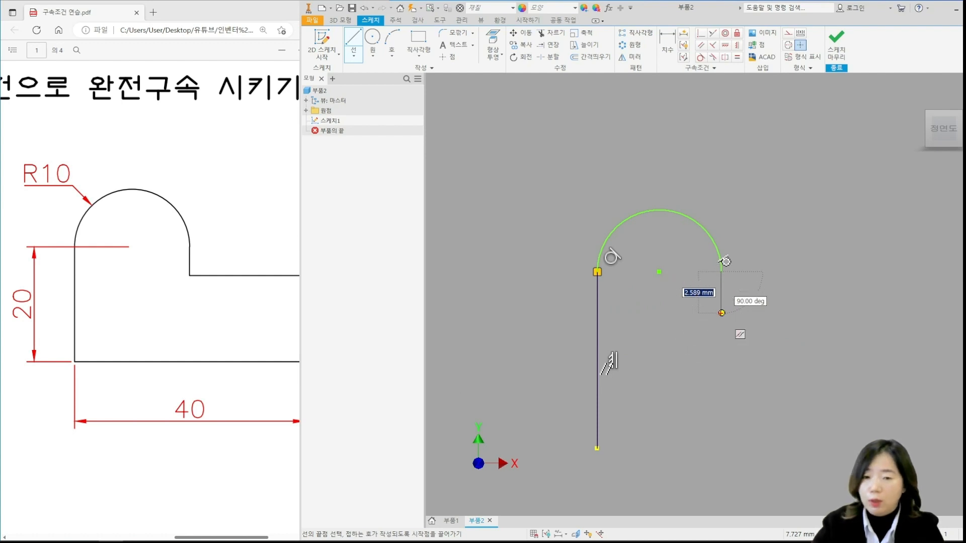
mouse_move(729, 286)
left_mouse_down()
mouse_move(735, 254)
mouse_move(702, 278)
left_mouse_up()
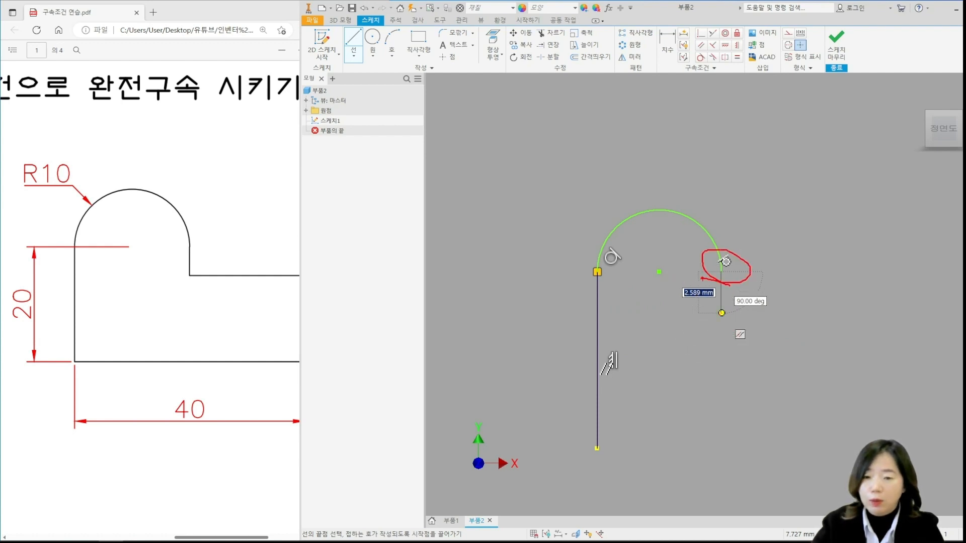
mouse_move(624, 388)
left_mouse_down()
mouse_move(618, 353)
mouse_move(592, 385)
left_mouse_up()
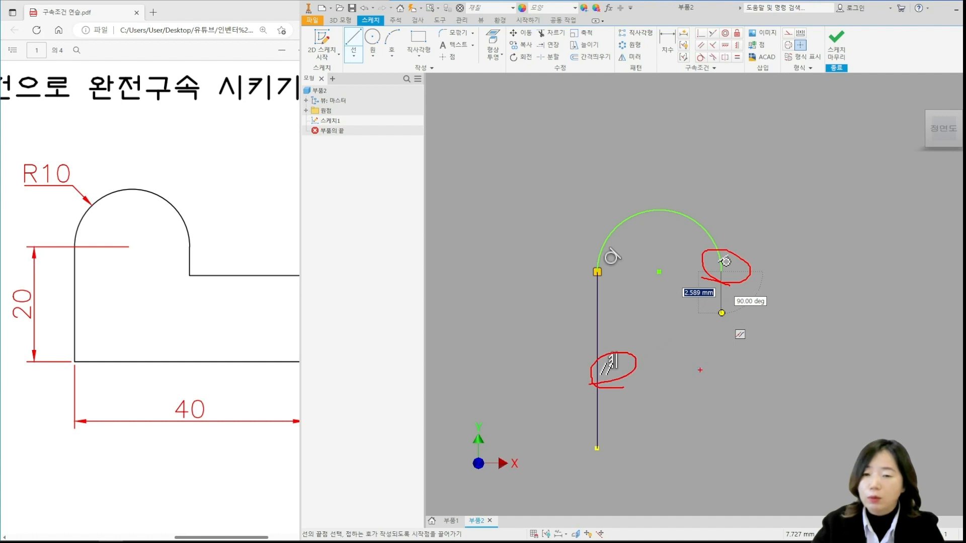
key("Escape")
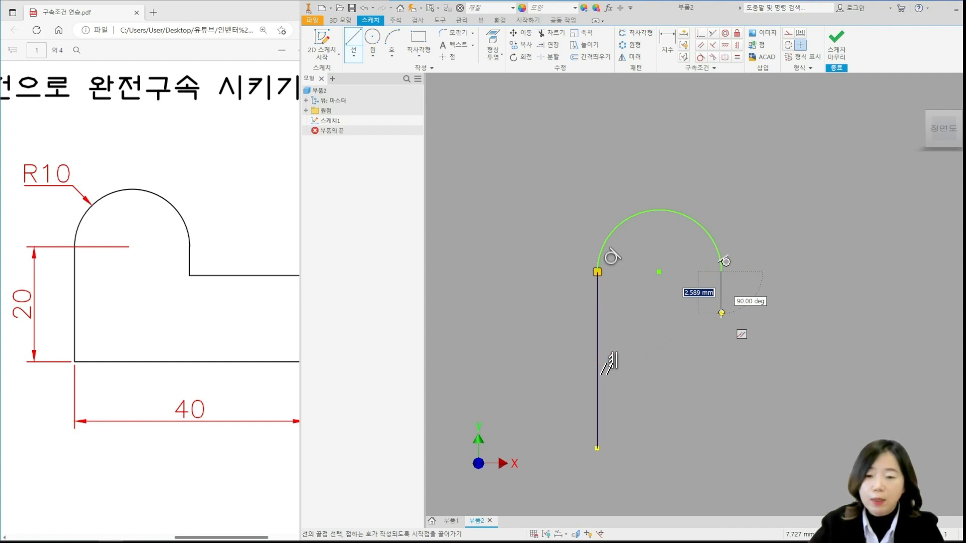
Close the profile from the arc's end with lines about 2.6 mm down, 13.8 mm right and 8.4 mm down, then back to the origin
left_click(722, 313)
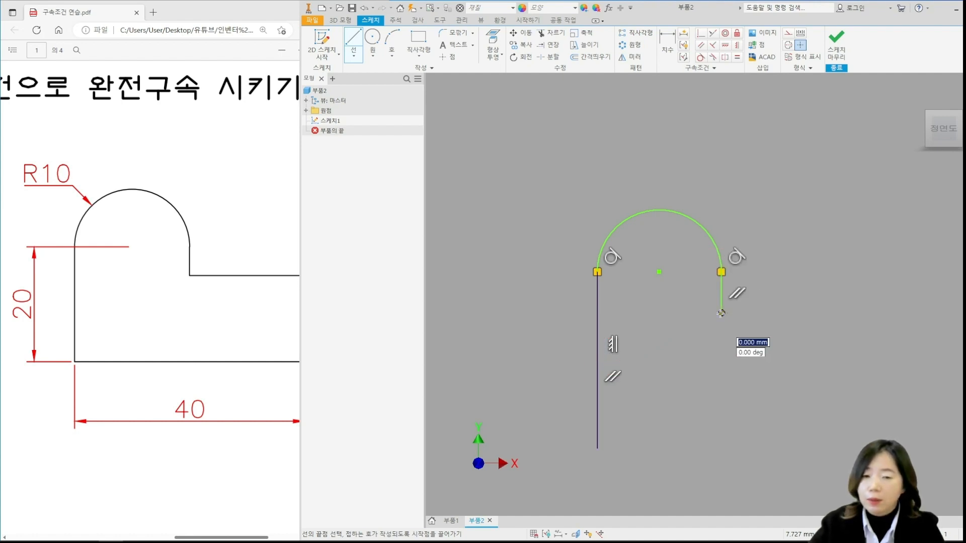
scroll(915, 314, "down", 3)
middle_click_drag(920, 314, 794, 296)
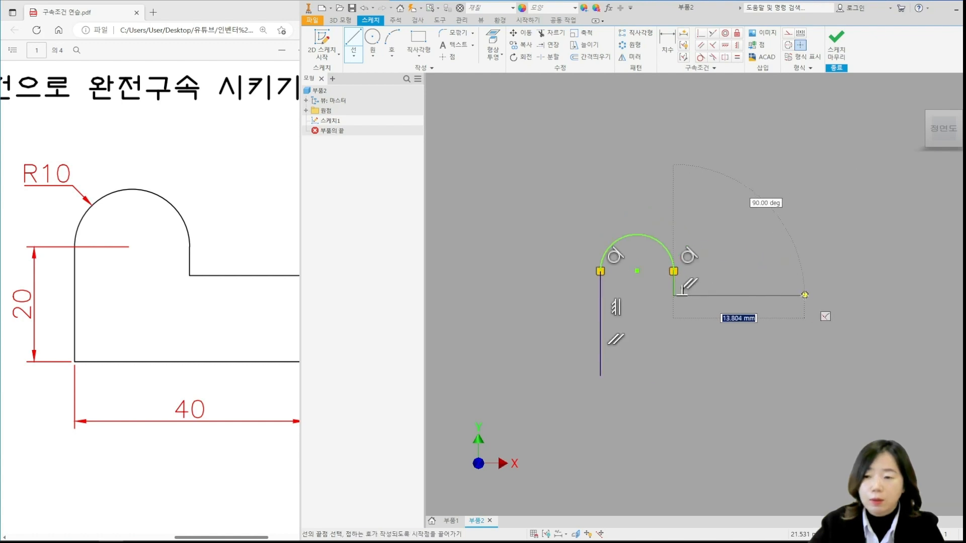
left_click(804, 296)
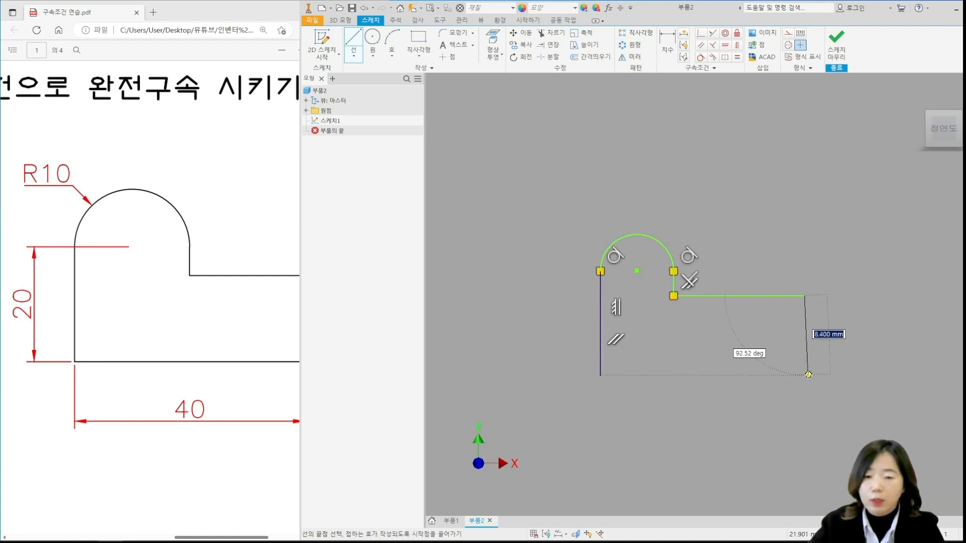
left_click(804, 375)
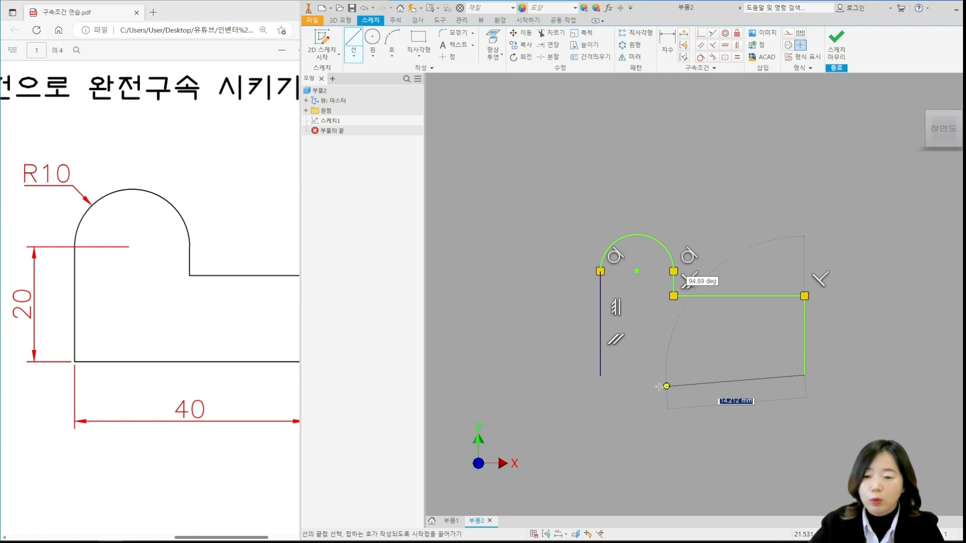
left_click(600, 376)
key("Escape")
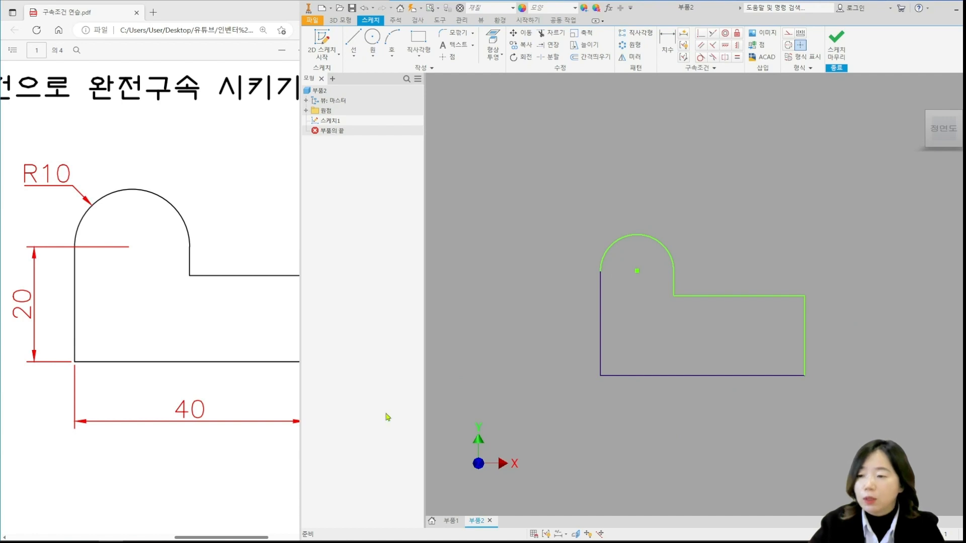
Dimension the profile's bottom line as 40 mm, placing the dimension below it
left_click(258, 408)
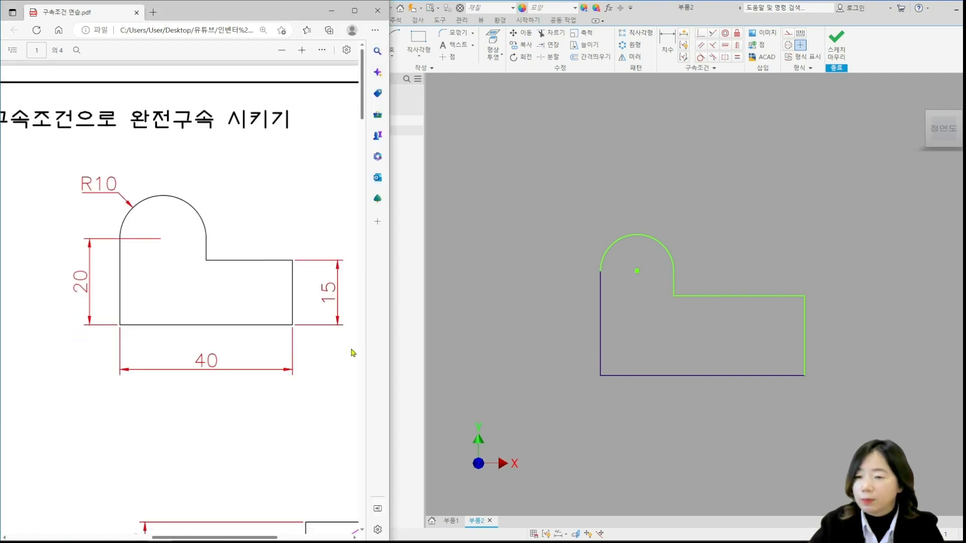
left_click(515, 302)
left_click(667, 47)
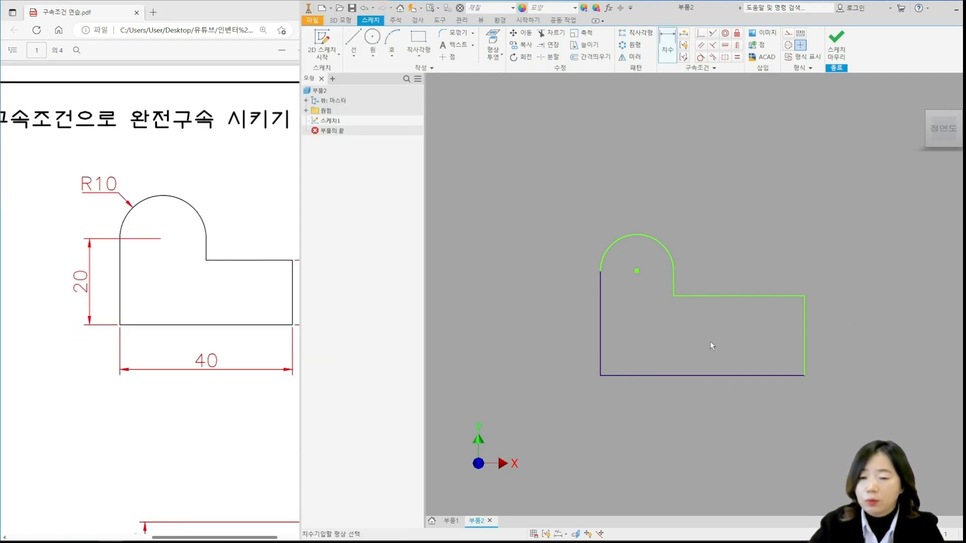
left_click(704, 375)
left_click(703, 431)
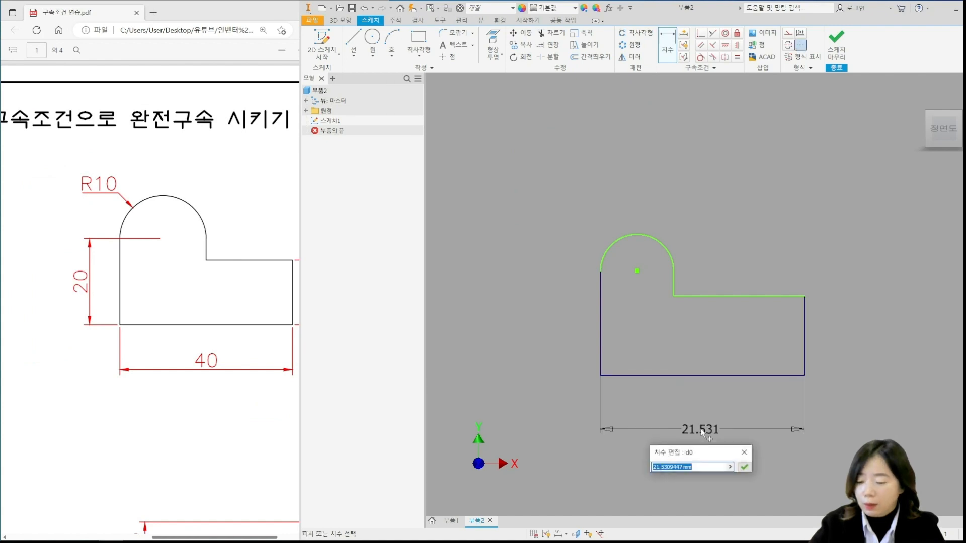
type("40")
key("Return")
scroll(616, 328, "down", 4)
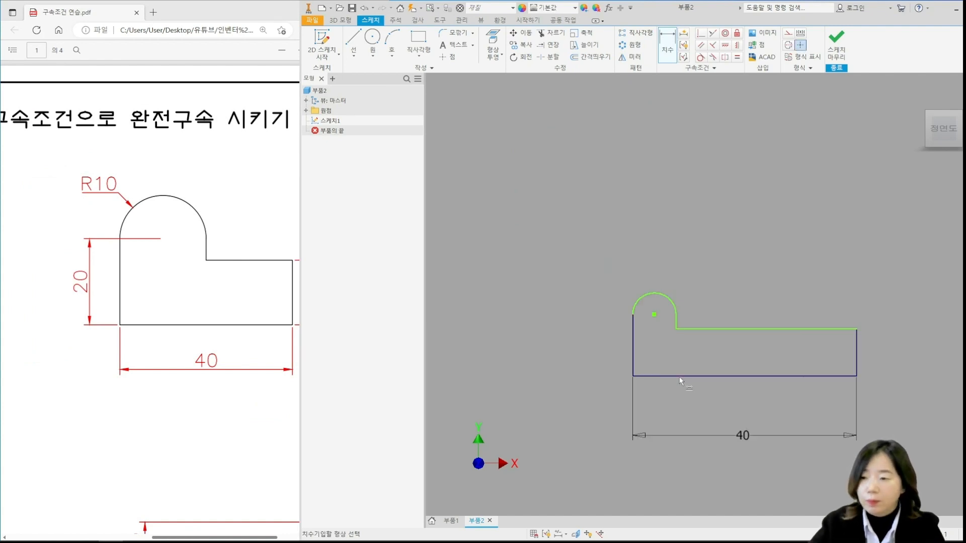
Dimension the left vertical line as 20 mm, placing the dimension outside the profile
left_click(610, 331)
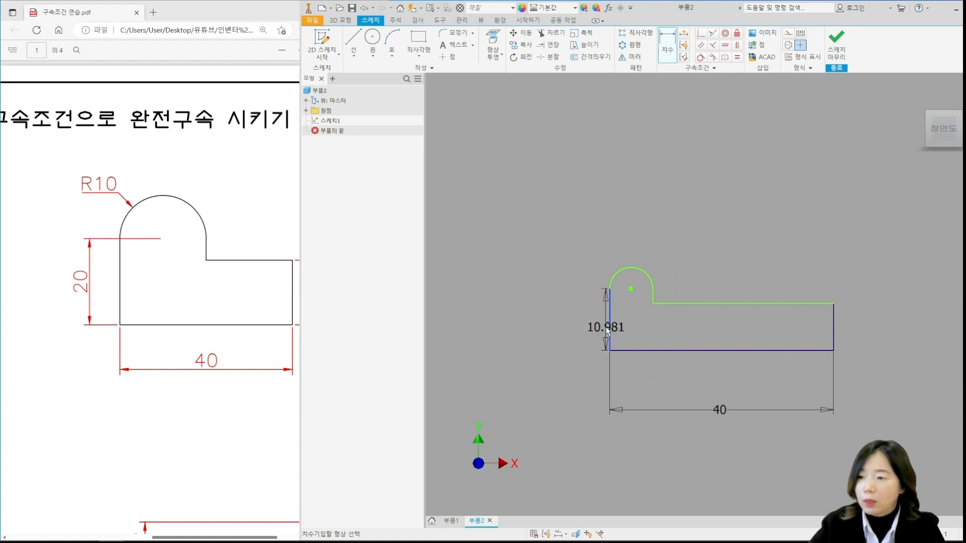
left_click(565, 327)
type("20")
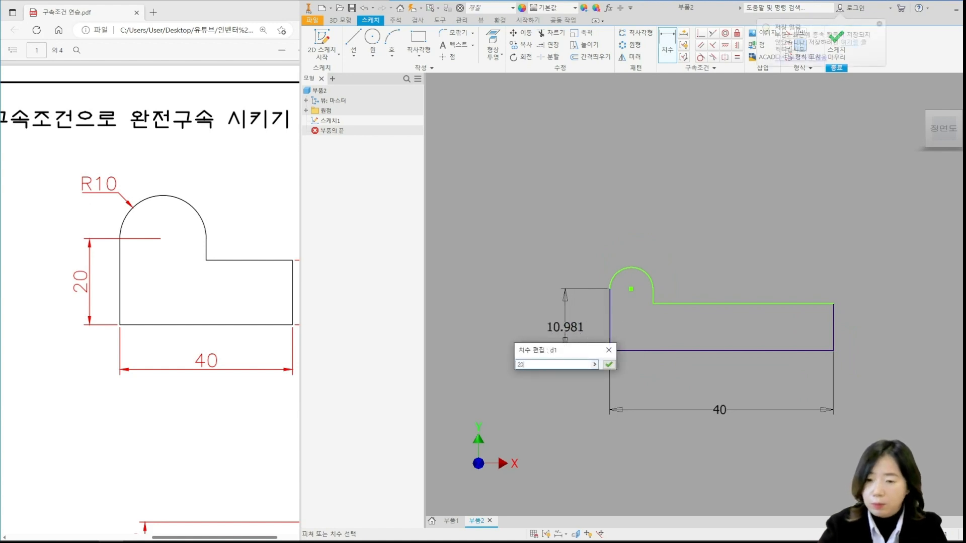
key("Return")
Dimension the right vertical line as 15 mm, matching the practice drawing
left_click(266, 376)
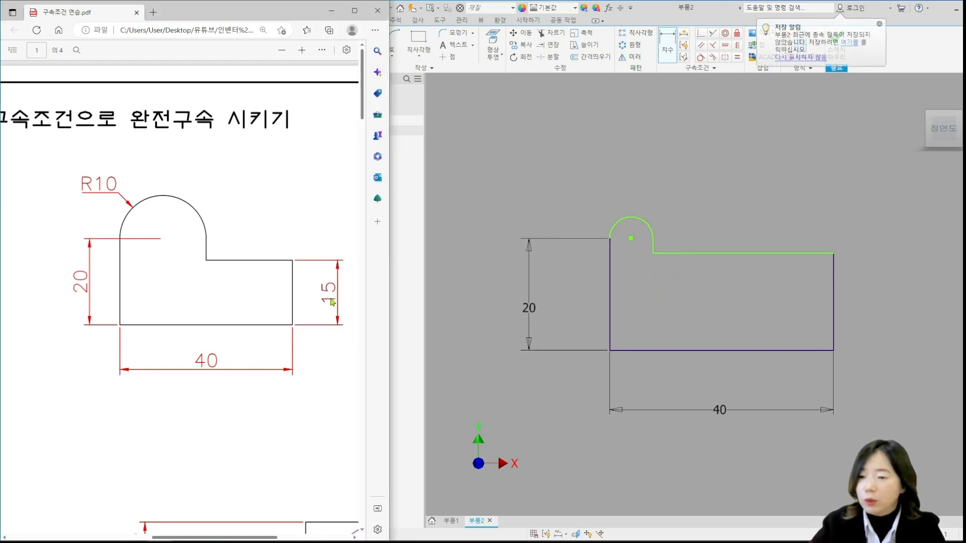
left_click(832, 308)
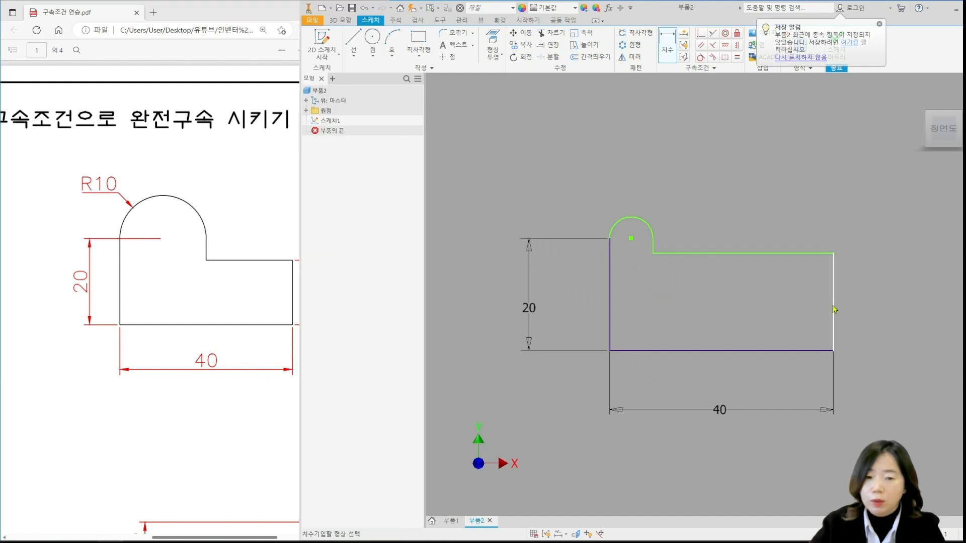
left_click(873, 308)
type("15")
key("Return")
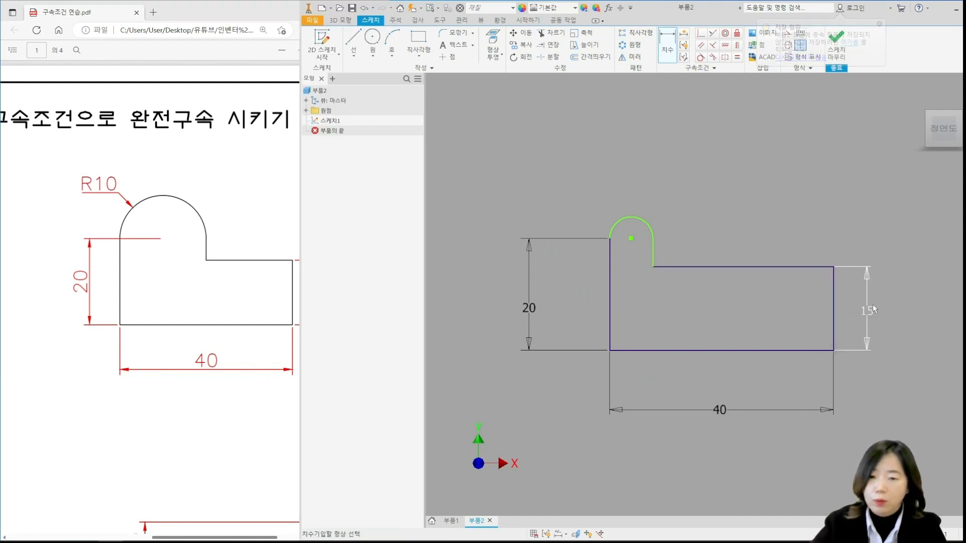
Dimension the arc's radius as 10 mm and finish dimensioning
left_click(642, 221)
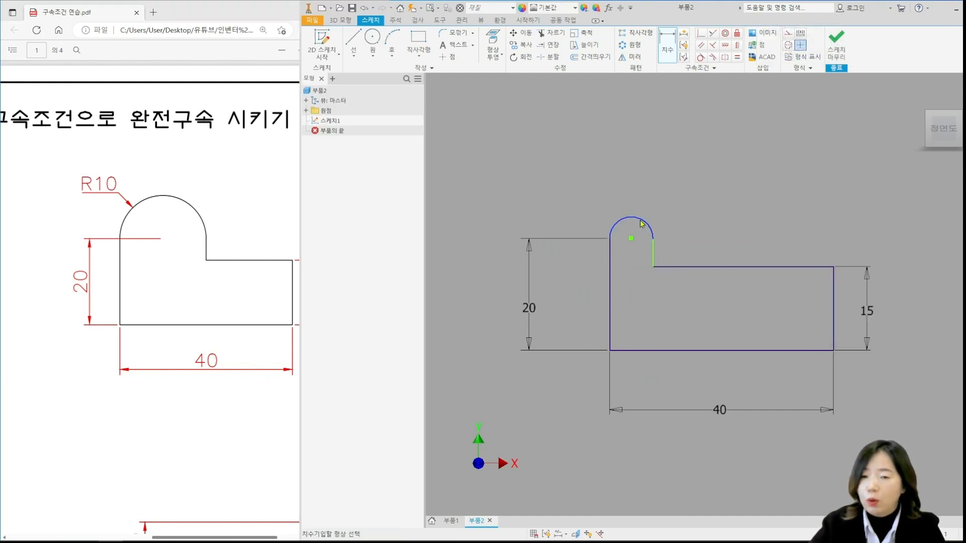
scroll(654, 196, "up", 3)
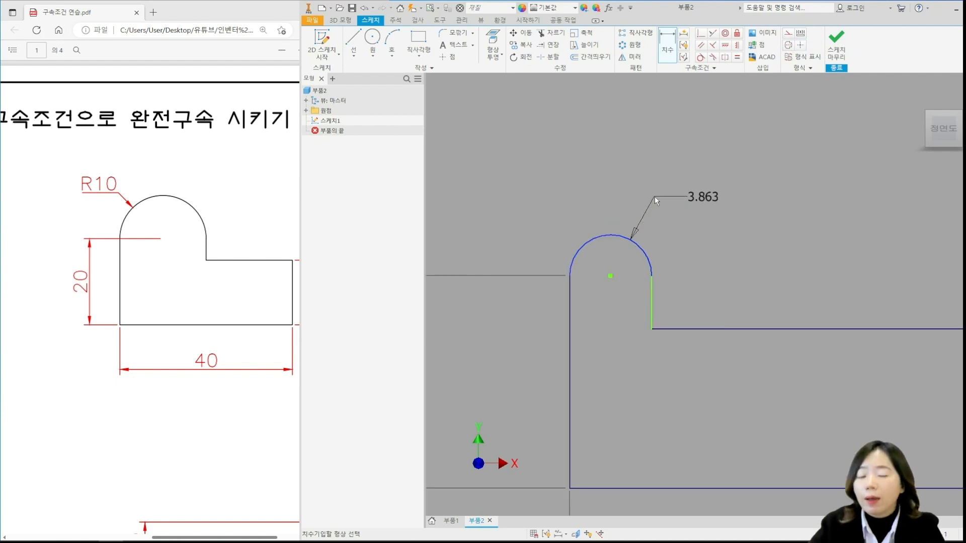
left_click(654, 213)
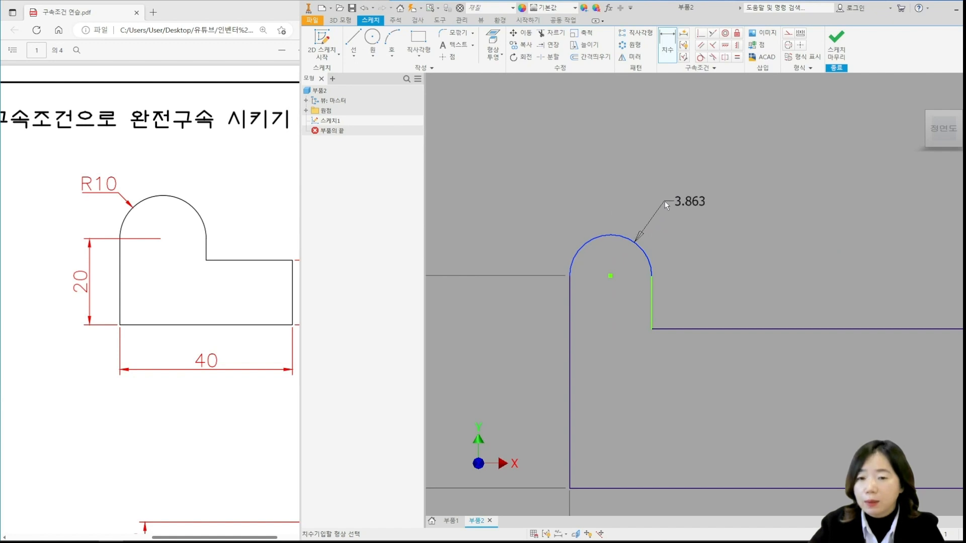
left_click(665, 201)
type("10")
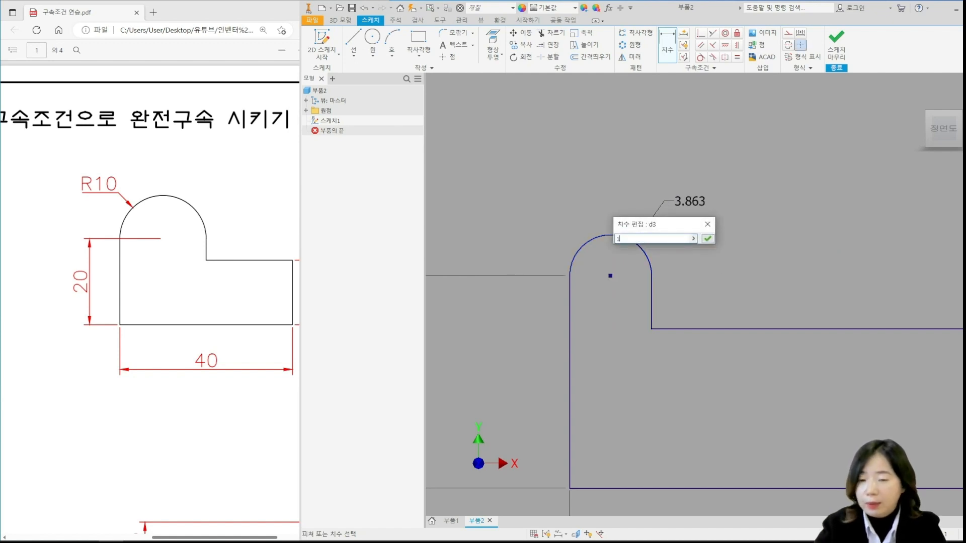
key("Return")
scroll(704, 317, "down", 5)
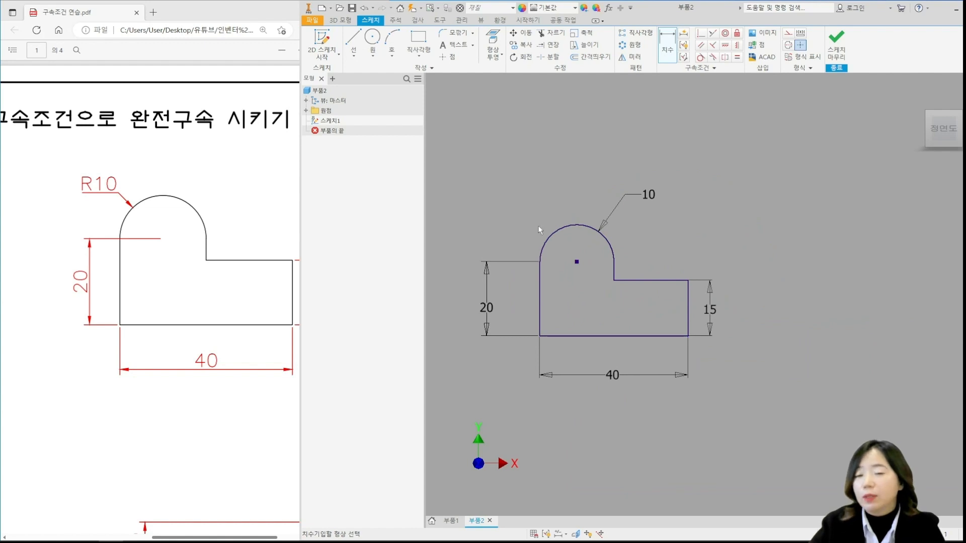
middle_click_drag(639, 306, 657, 321)
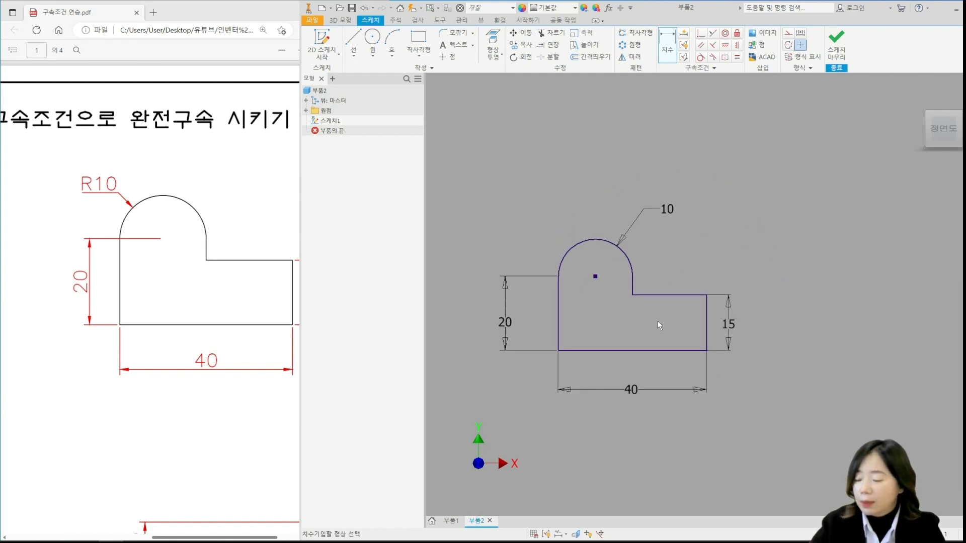
key("Escape")
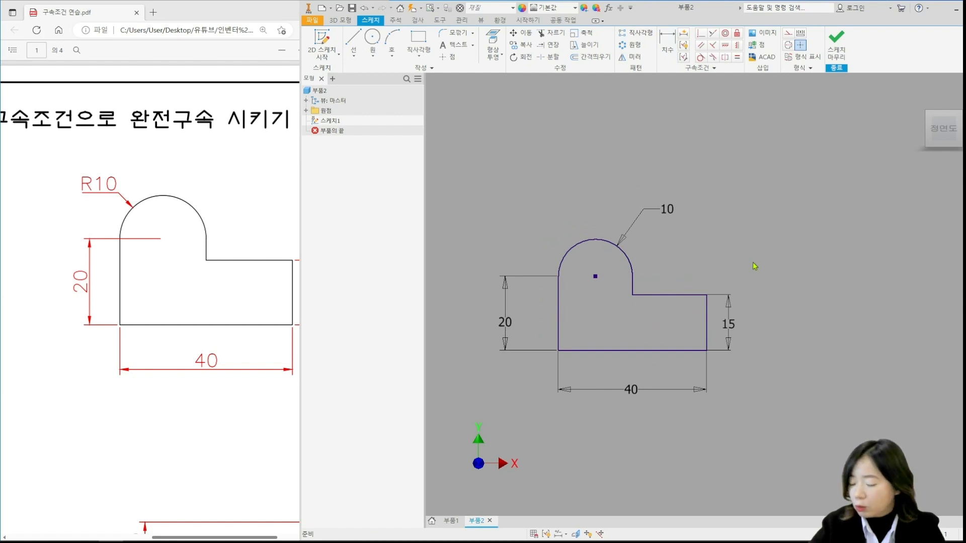
Show all sketch constraints to check them around the profile, then hide them again
key("F8")
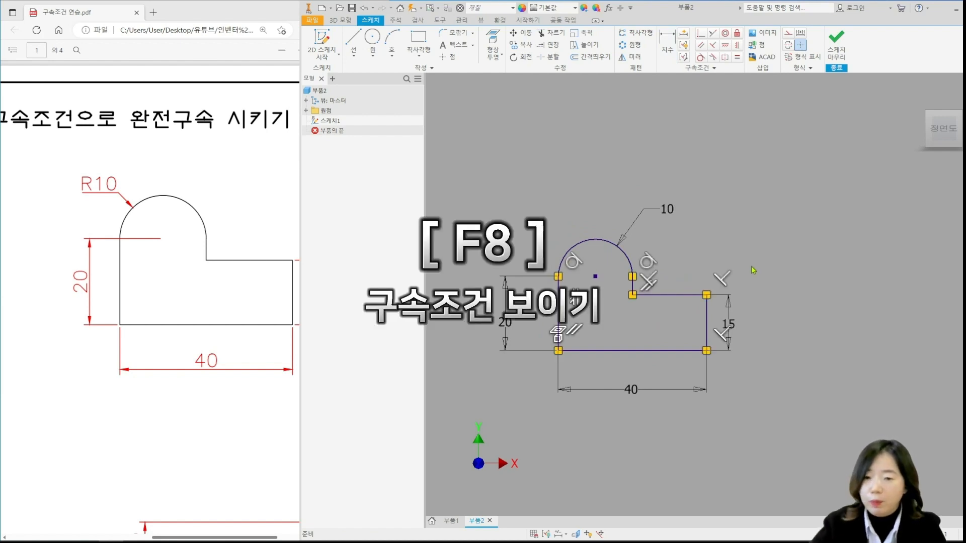
scroll(649, 328, "up", 4)
middle_click_drag(691, 326, 720, 321)
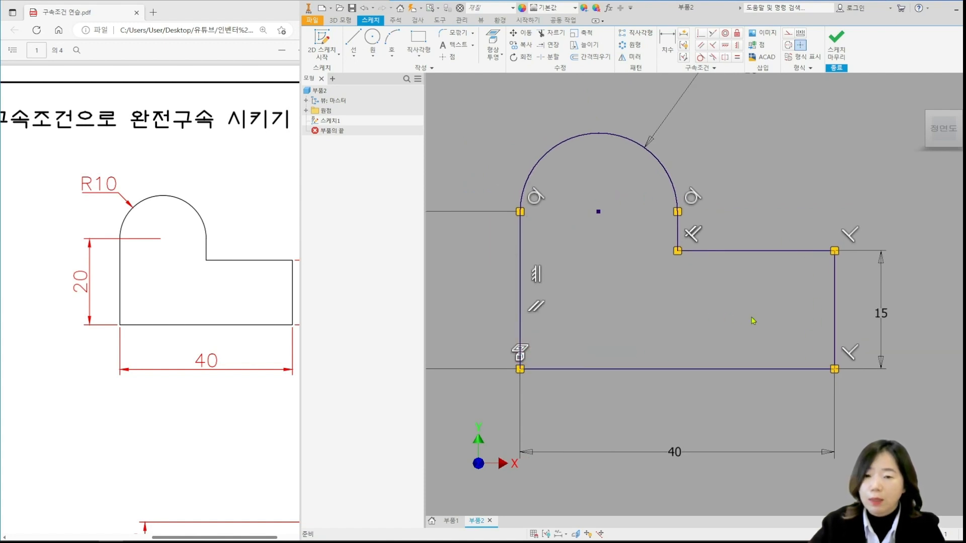
key("F9")
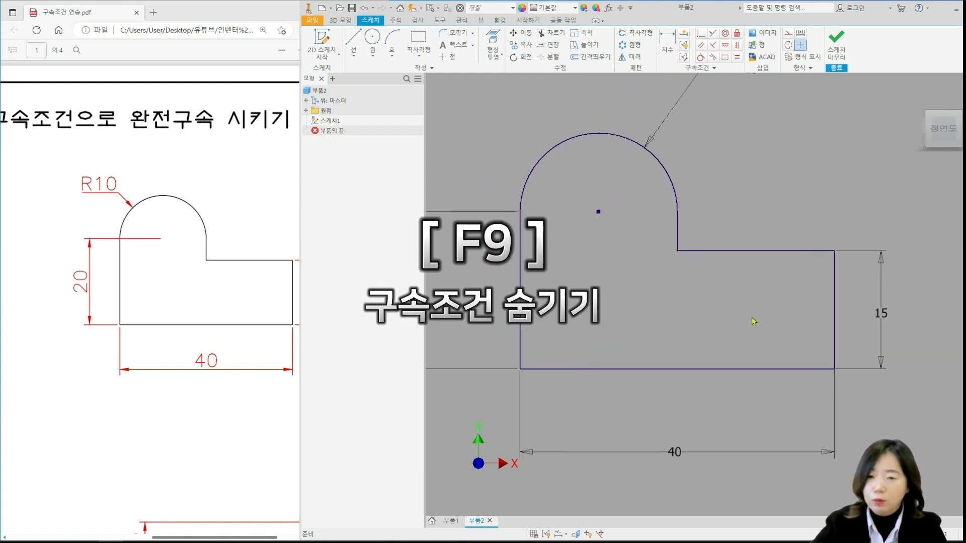
scroll(753, 321, "down", 3)
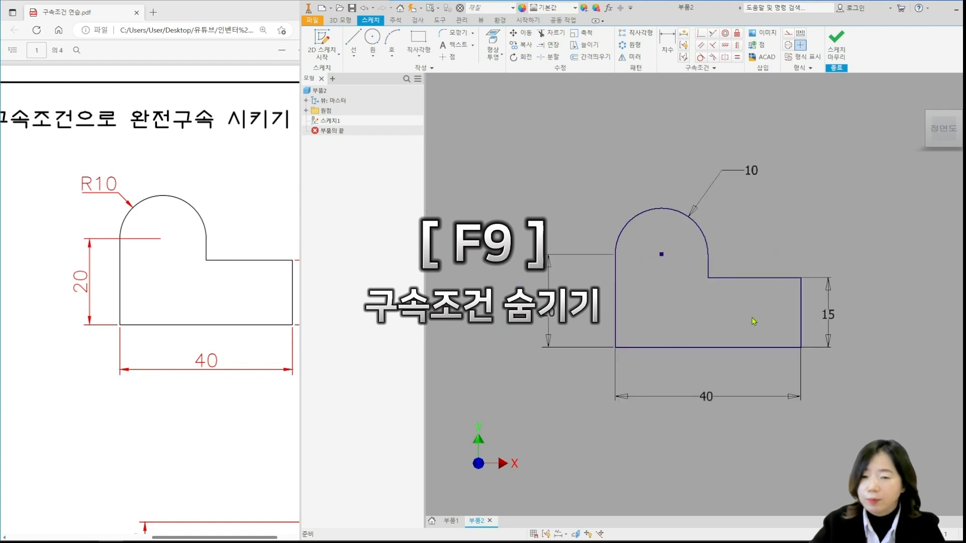
Switch to the practice PDF in the browser and examine the R10 profile with the 150° angle, then return to Inventor
left_click(189, 402)
scroll(189, 405, "down", 3)
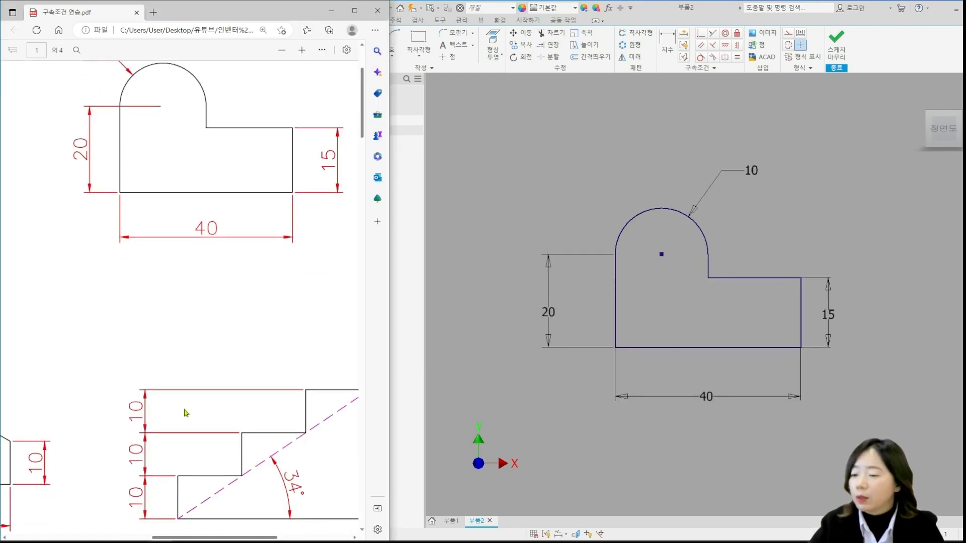
left_click_drag(201, 537, 97, 537)
scroll(239, 416, "down", 4)
scroll(261, 388, "up", 3)
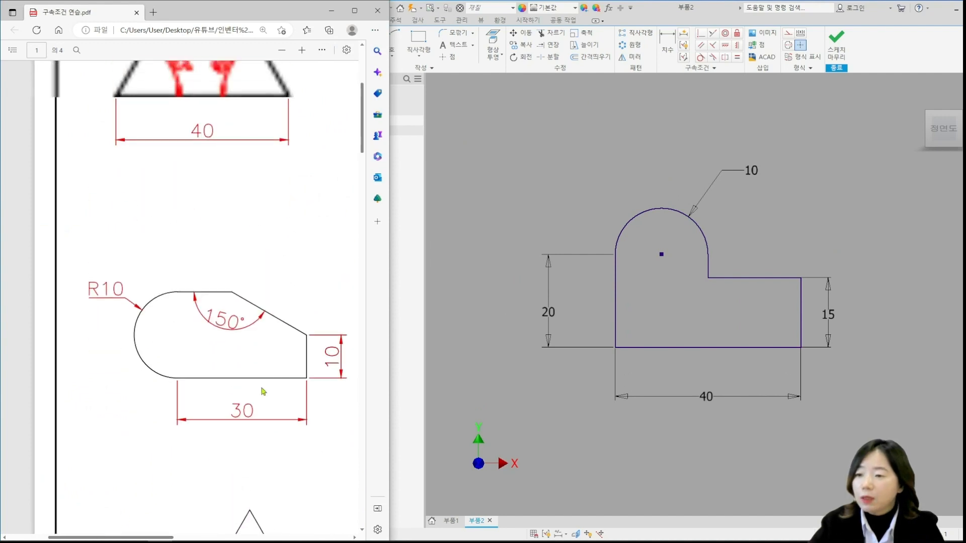
scroll(262, 391, "down", 1)
scroll(262, 391, "down", 1)
scroll(245, 400, "up", 1, "ctrl")
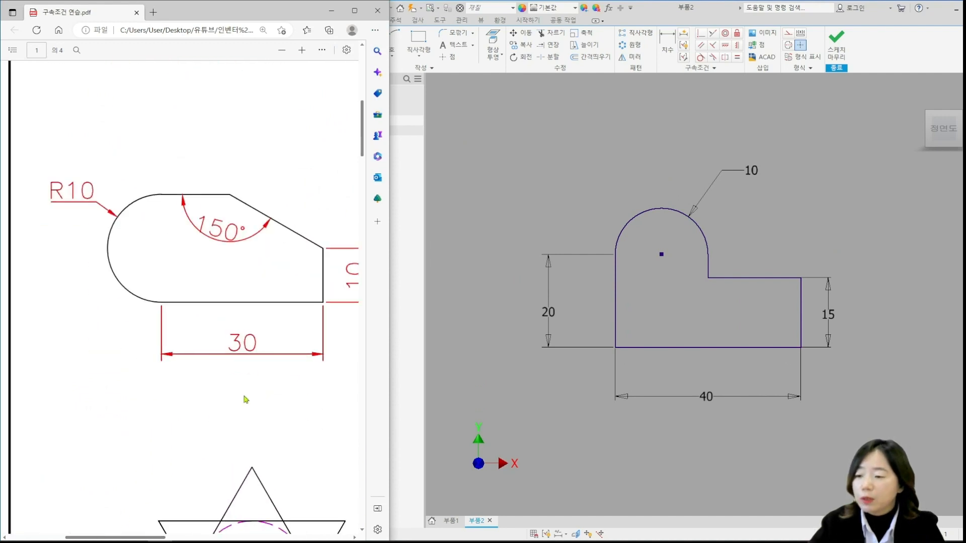
left_click_drag(152, 537, 162, 537)
left_click(663, 161)
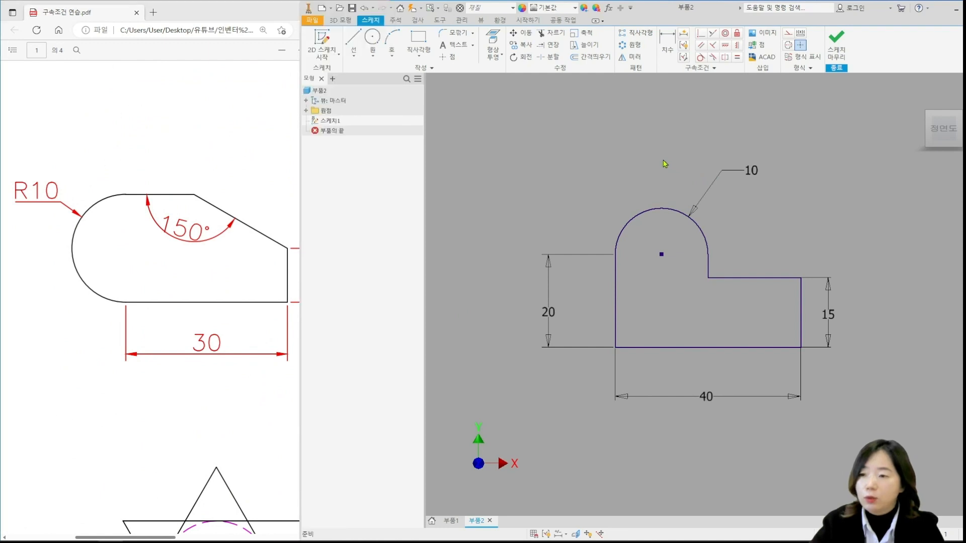
Create a new part from the Standard (mm).ipt template and start a 2D sketch on the XY plane
left_click(321, 8)
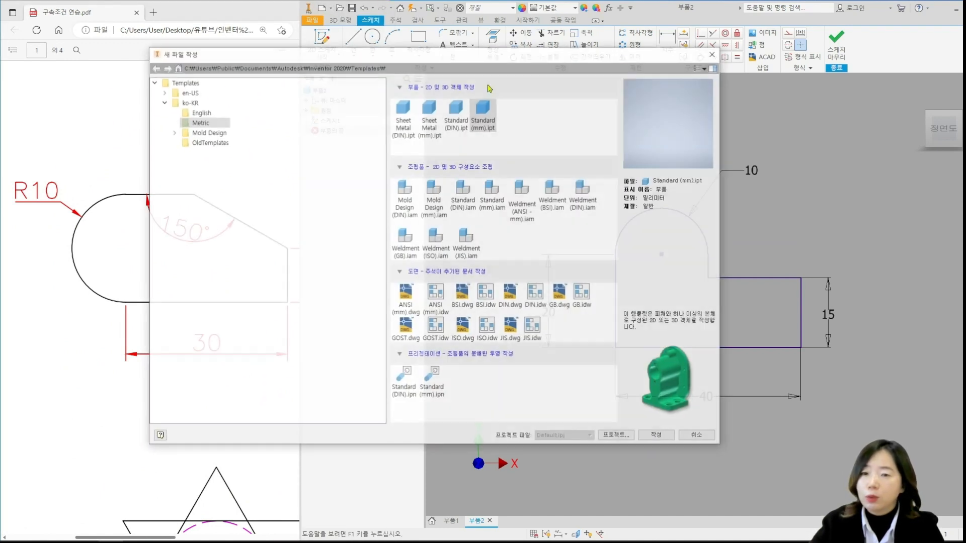
double_click(484, 115)
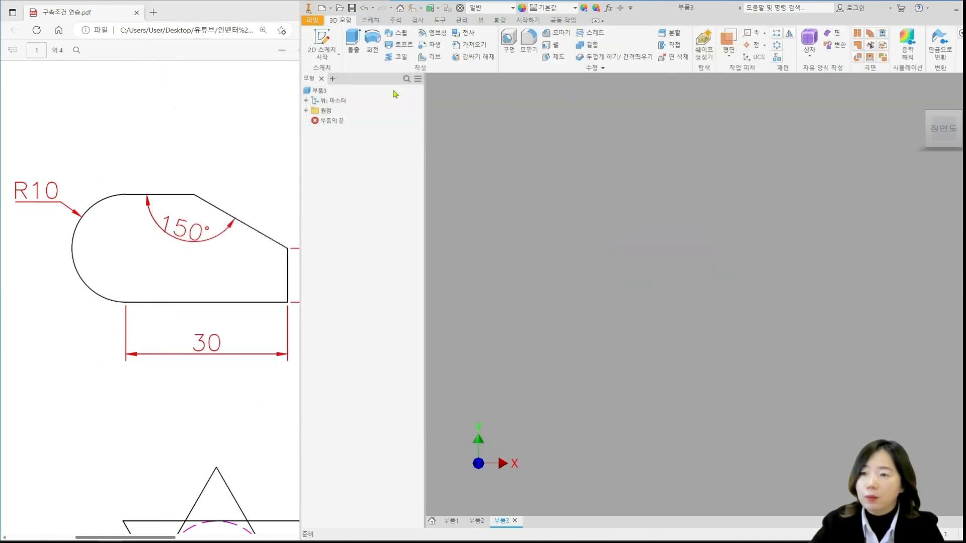
left_click(309, 34)
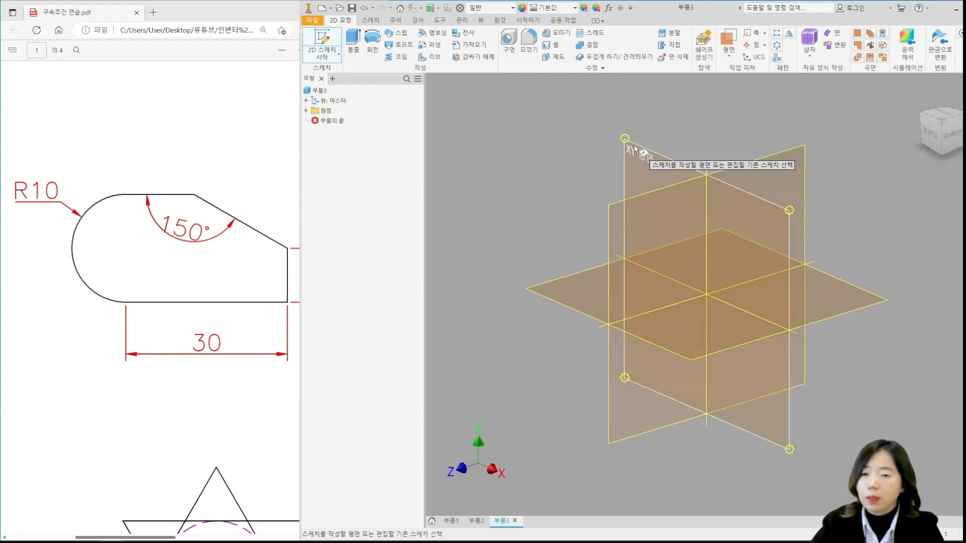
left_click(642, 149)
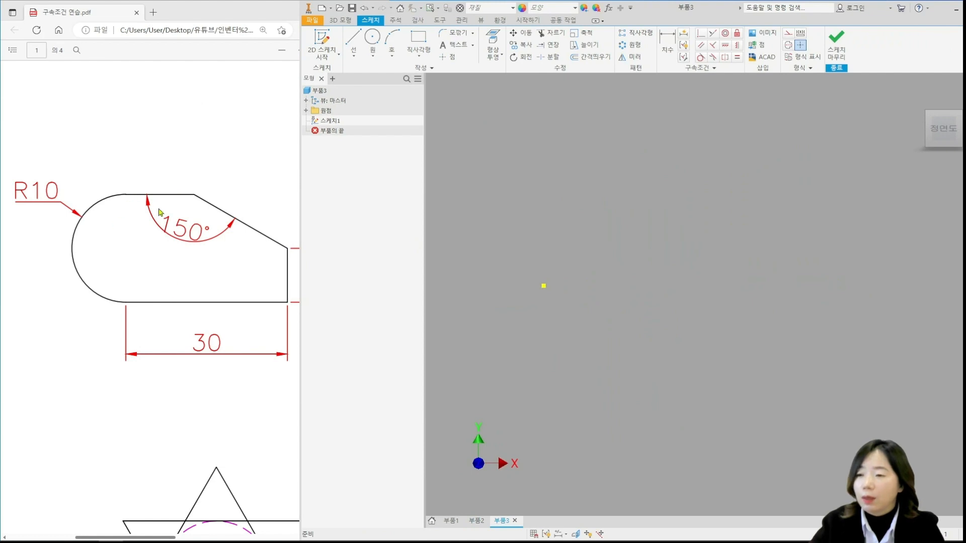
Sketch an open line chain from the origin: about 14.6 mm horizontal base, 4 mm vertical side, a slanted line, and a 9.5 mm parallel top line
key("l")
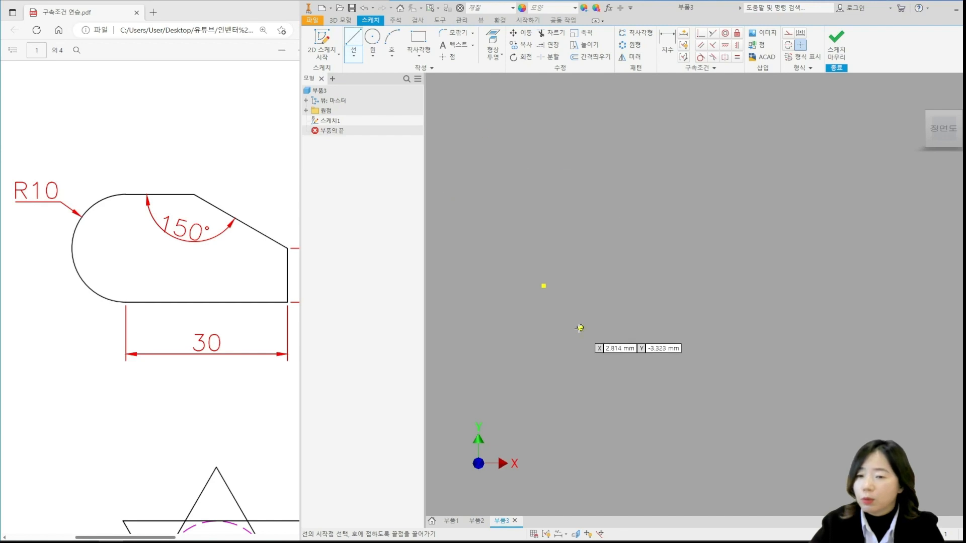
left_click(544, 286)
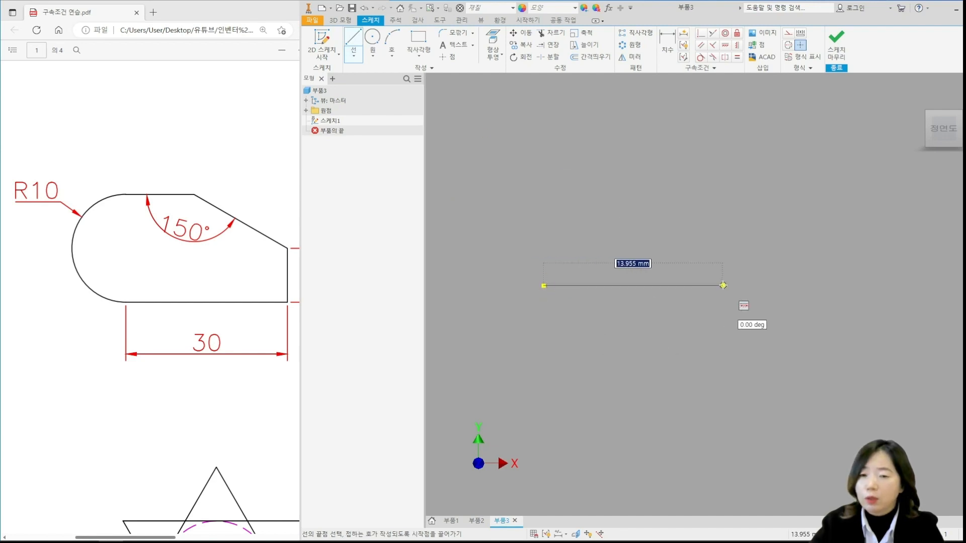
left_click(731, 285)
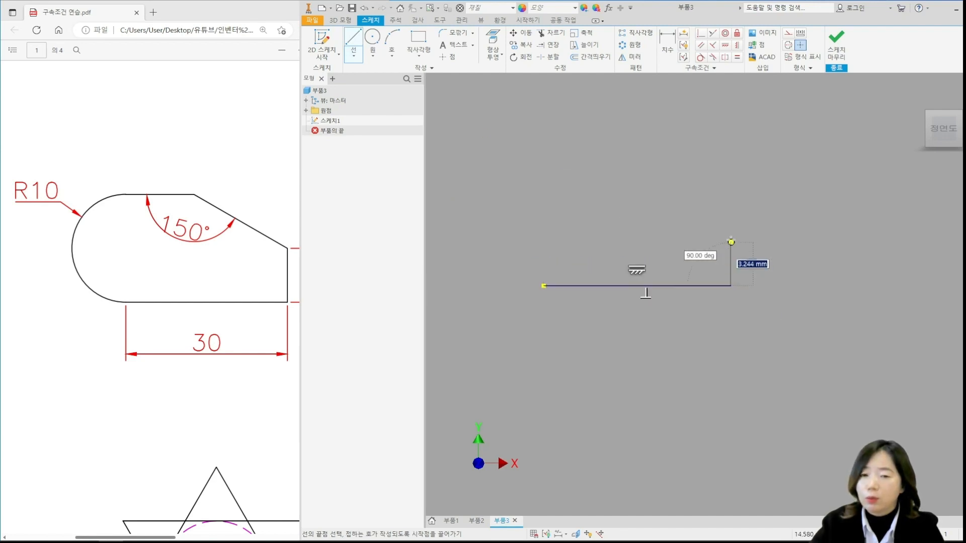
left_click(730, 233)
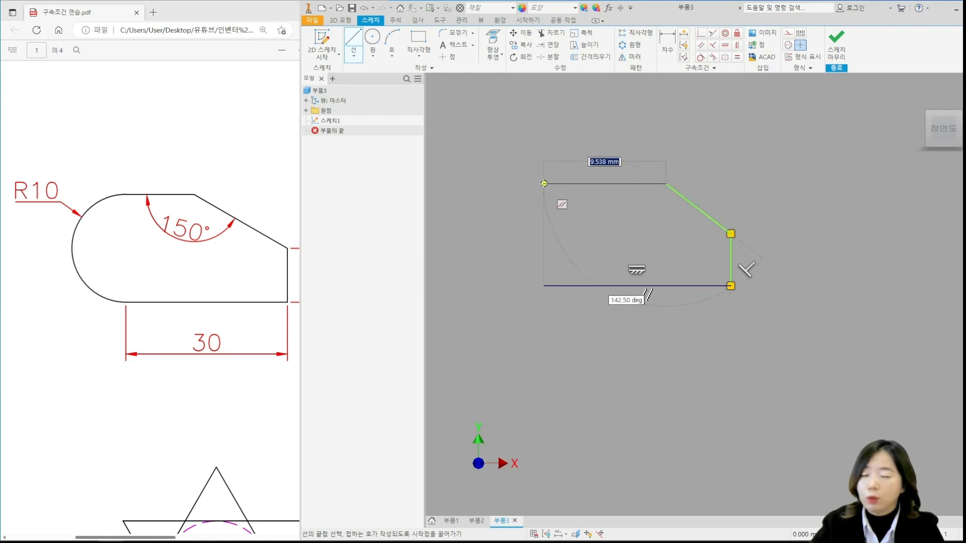
left_click(544, 184)
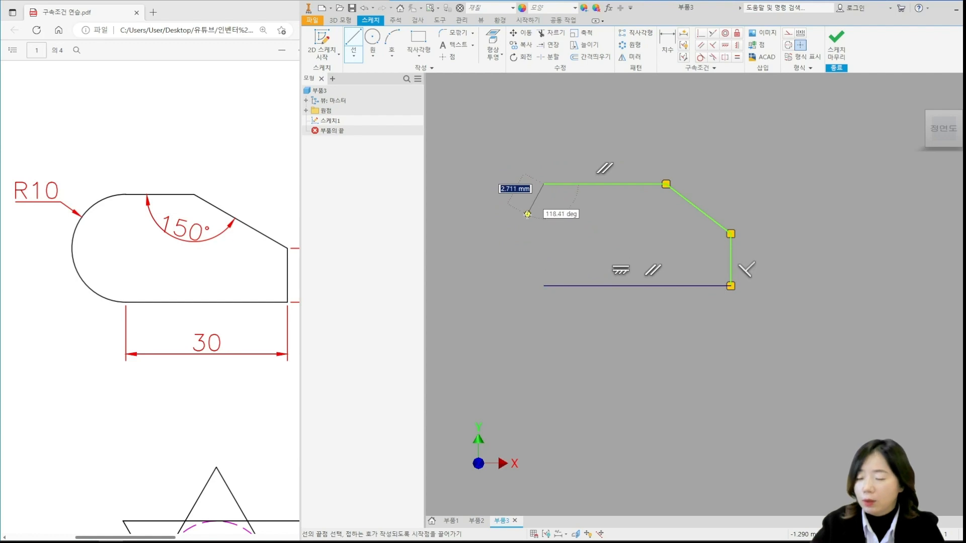
key("Escape")
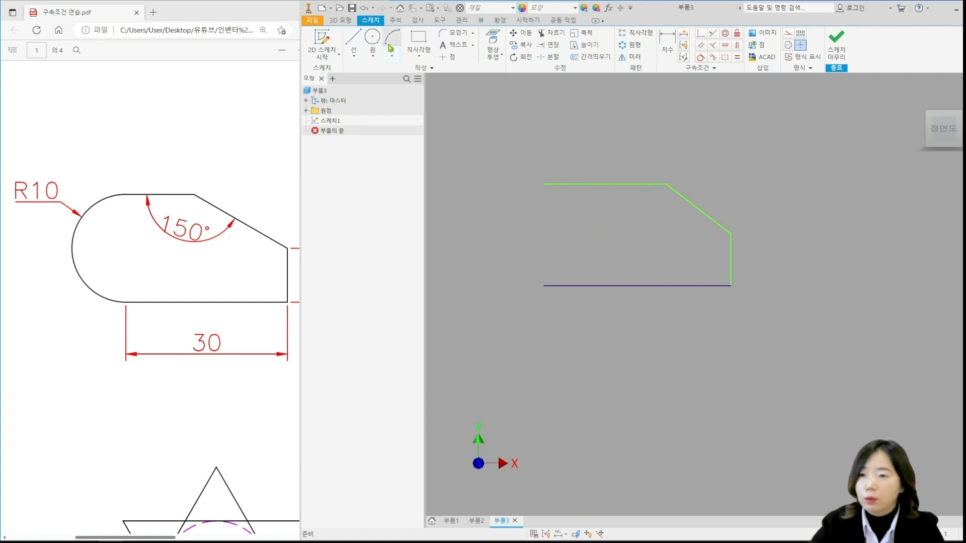
Close the profile's left end with a three-point arc bulging outward between the top line's free end and the origin
left_click(391, 47)
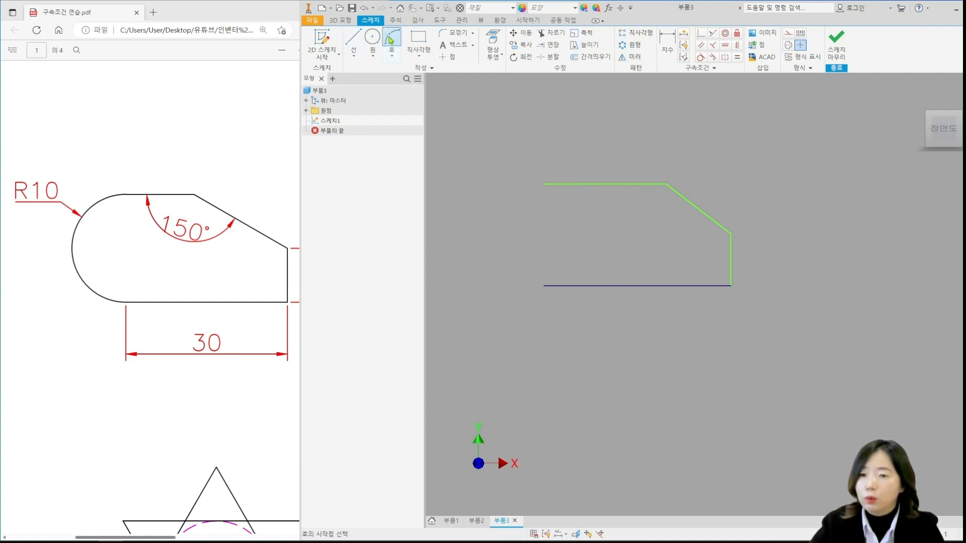
left_click(543, 184)
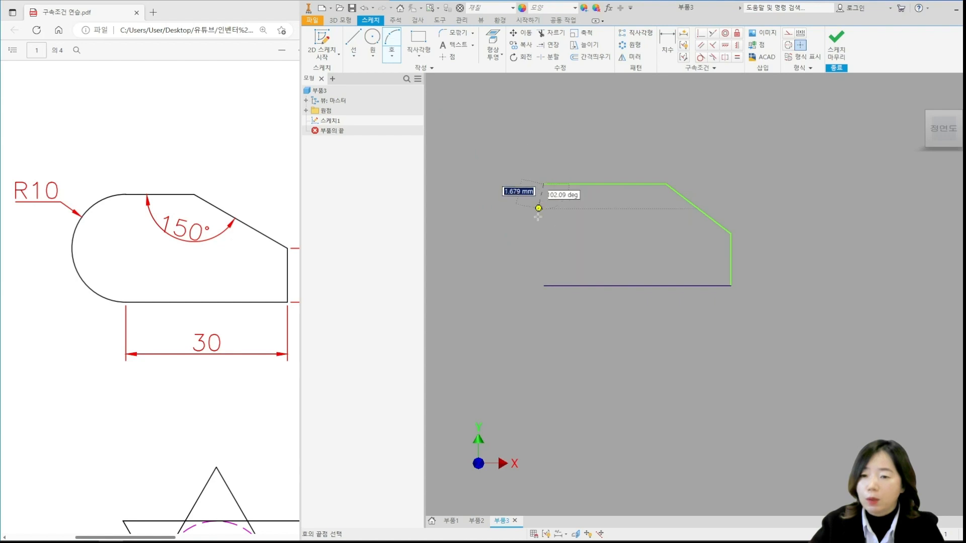
left_click(544, 285)
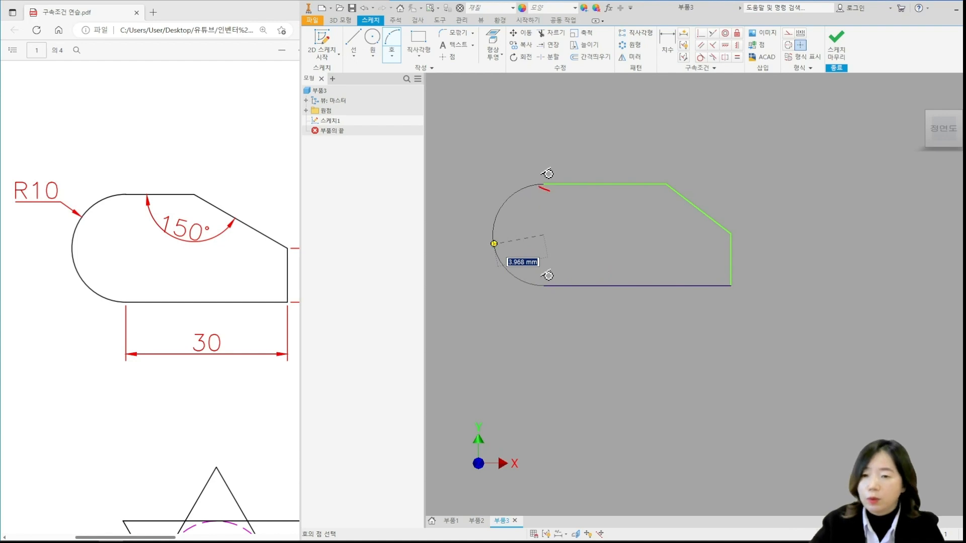
left_click_drag(539, 186, 560, 185)
mouse_move(558, 298)
left_mouse_down()
mouse_move(529, 267)
mouse_move(558, 297)
left_mouse_up()
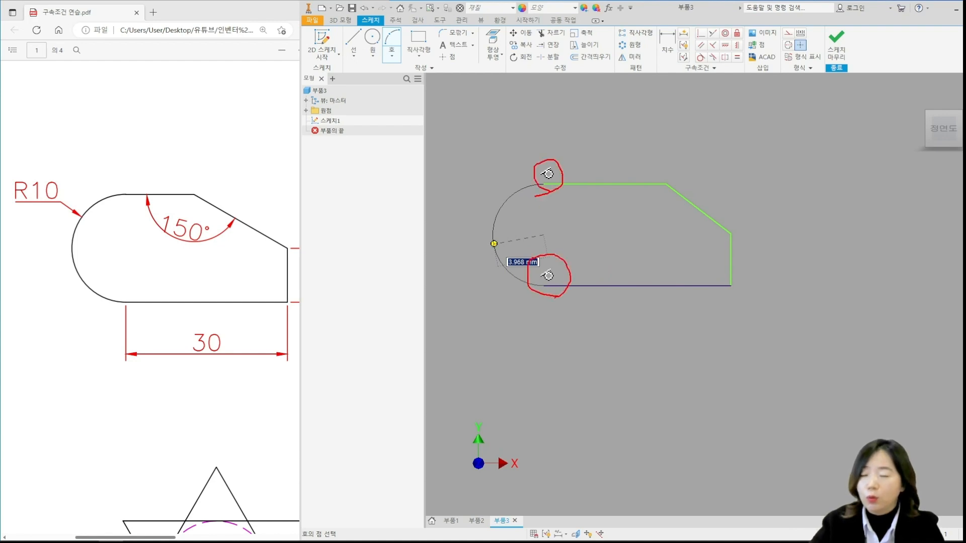
key("Escape")
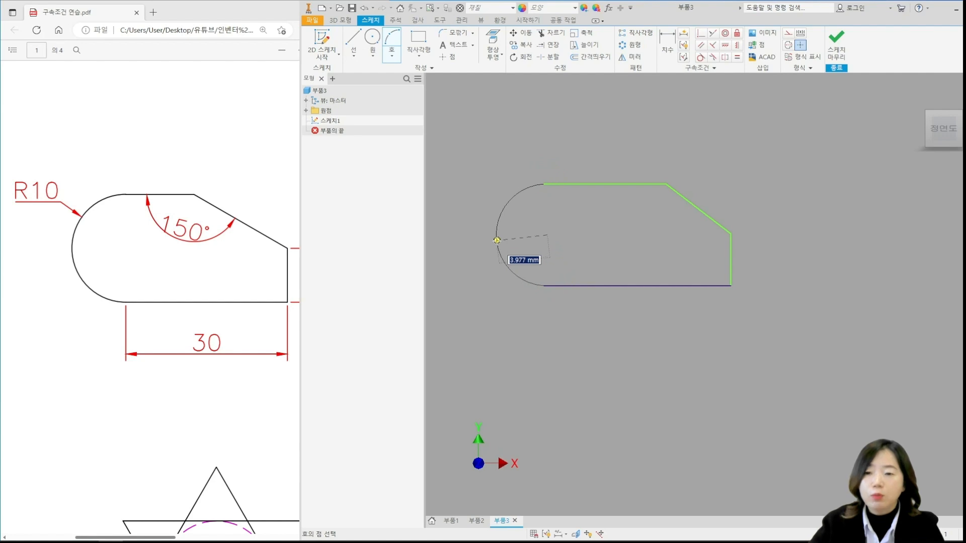
left_click(512, 234)
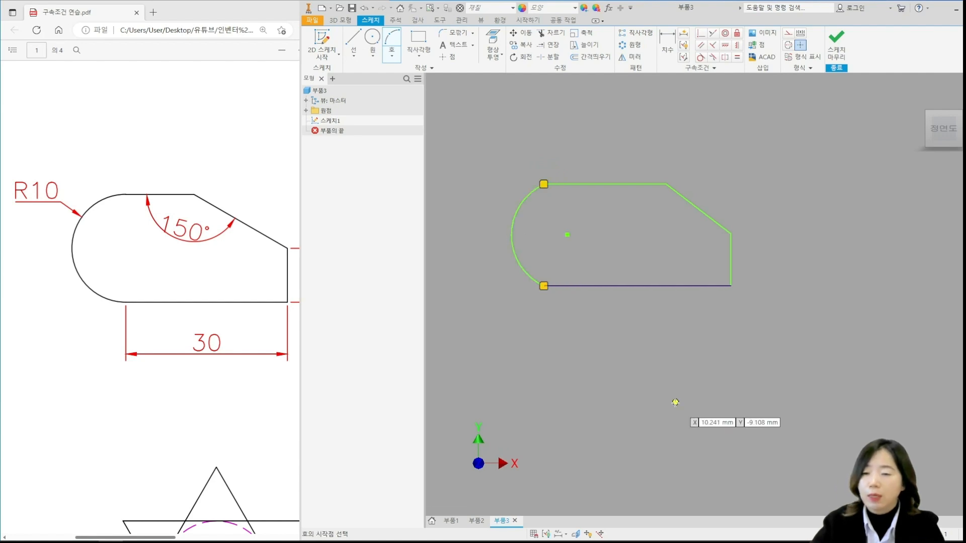
key("Escape")
Dimension the bottom horizontal line as 30 mm
key("d")
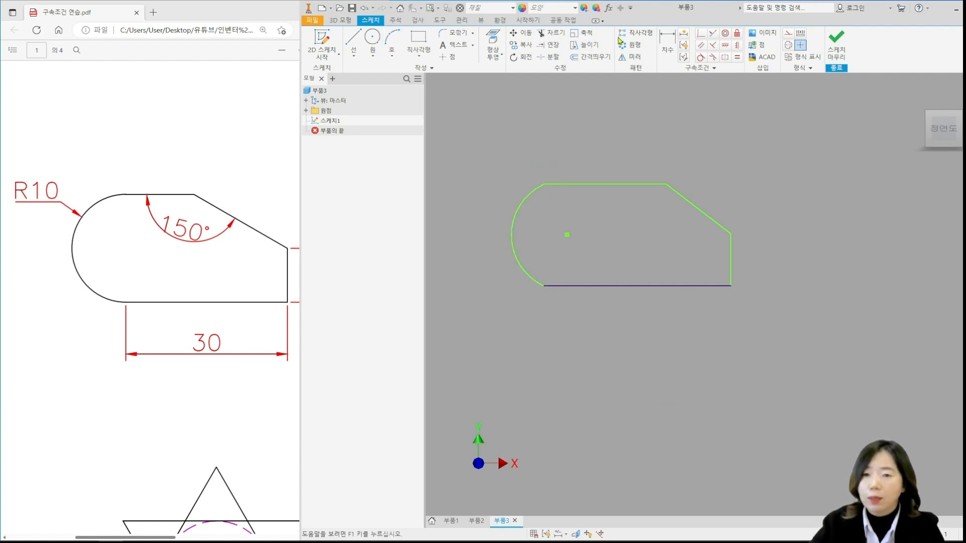
left_click(636, 285)
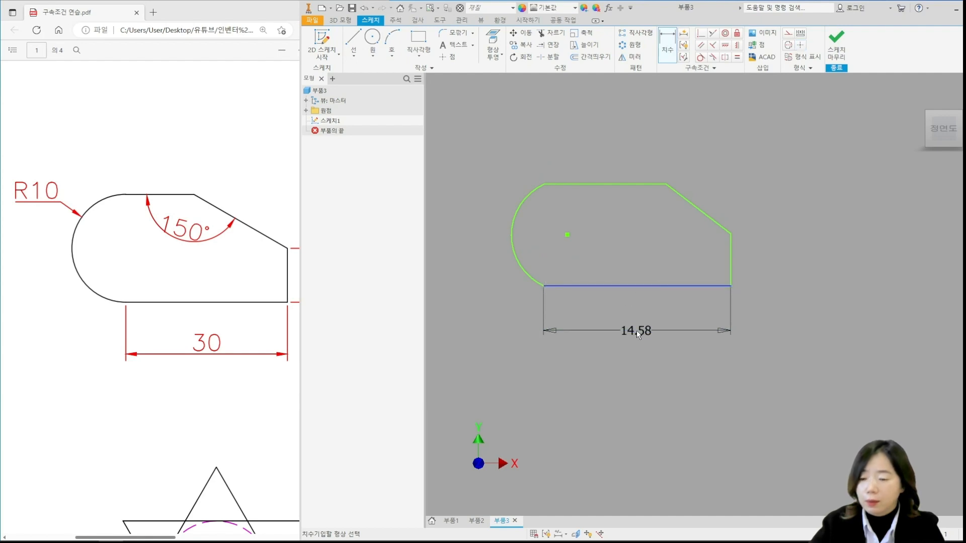
left_click(636, 331)
type("30")
key("Return")
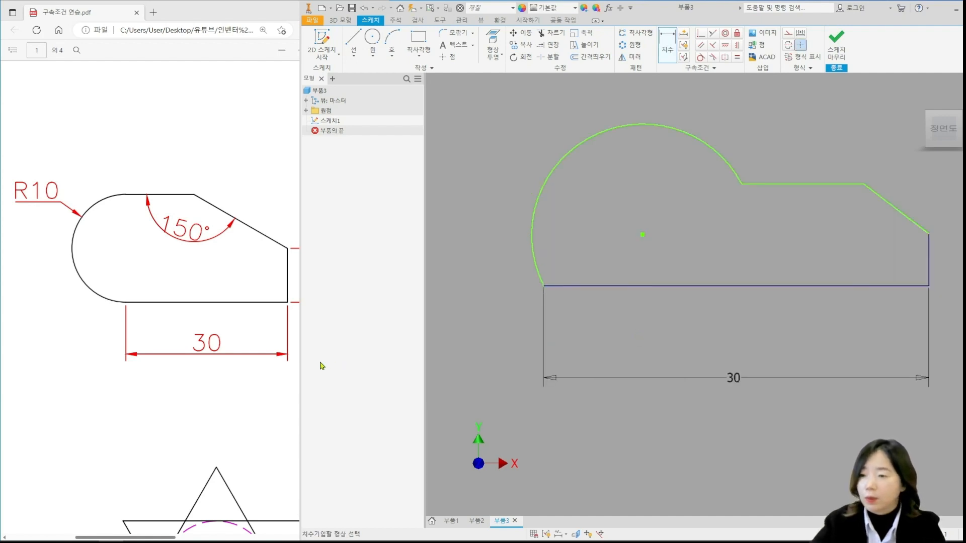
Check the vertical side's height in the practice PDF and dimension that line as 10 mm in the sketch
scroll(267, 357, "down", 2)
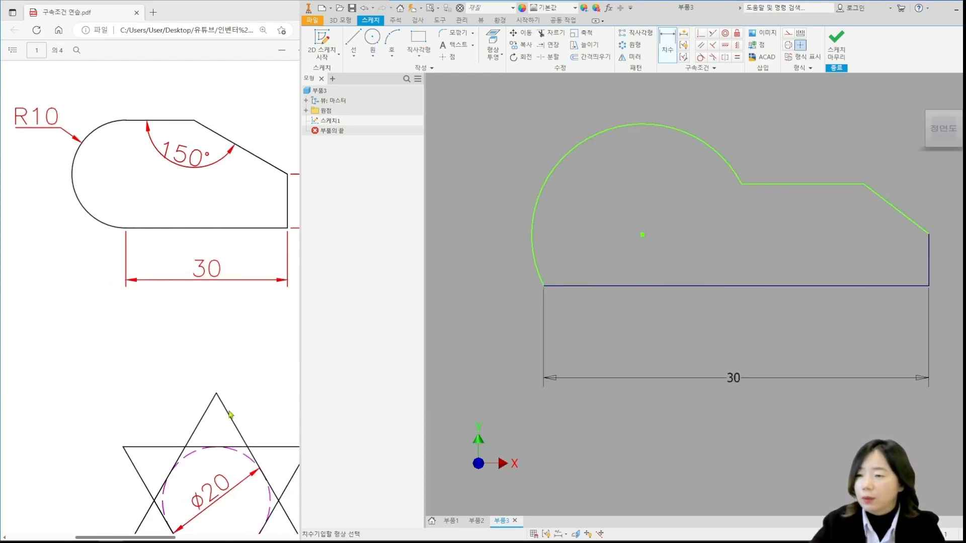
scroll(229, 337, "up", 2)
left_click_drag(166, 539, 201, 539)
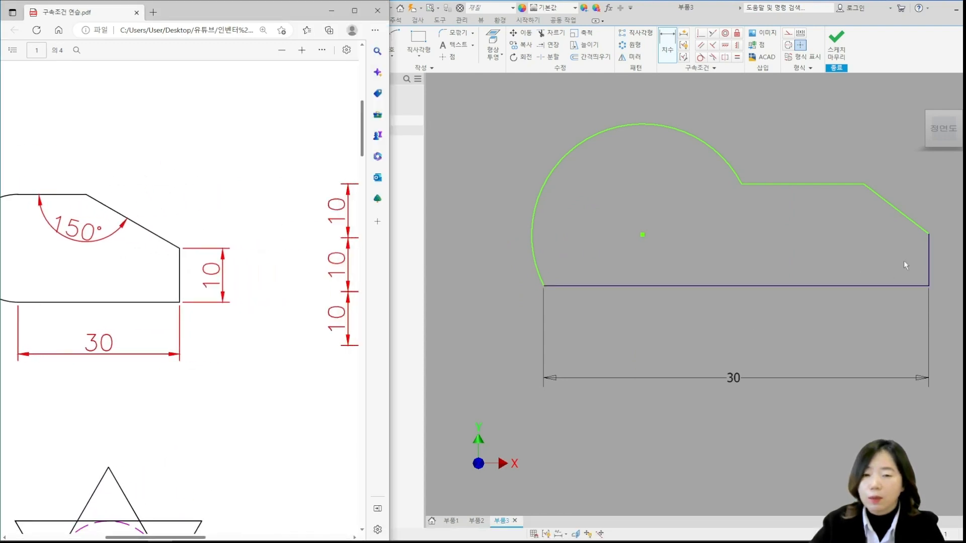
middle_click_drag(884, 257, 826, 255)
scroll(826, 255, "down", 3)
left_click(854, 257)
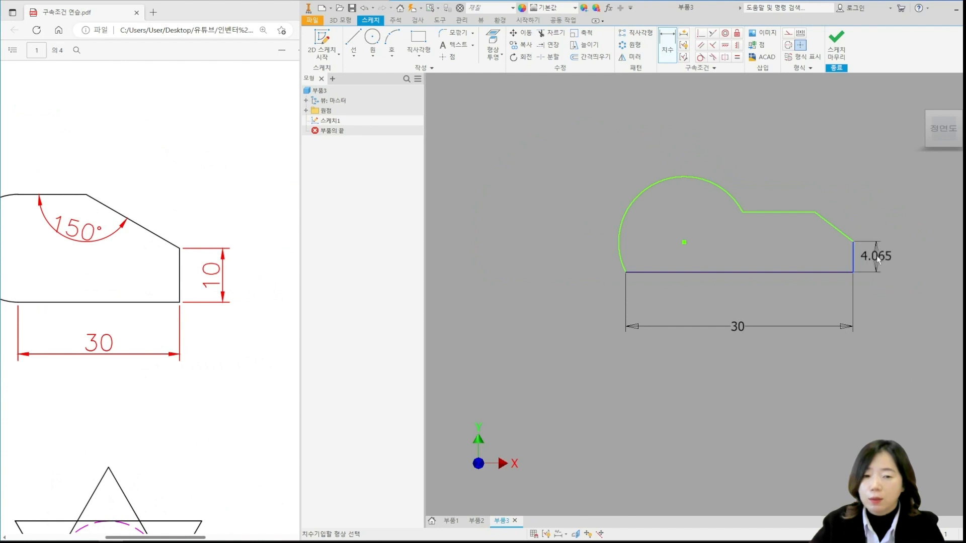
left_click(878, 257)
type("10")
key("Return")
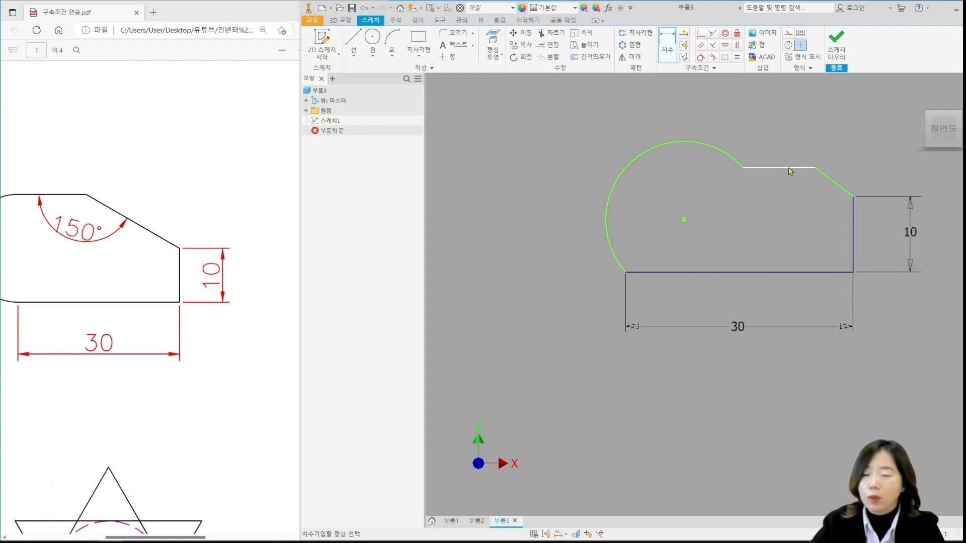
Dimension the angle between the top horizontal line and the slanted line as 150°
left_click(790, 172)
left_click(830, 179)
left_click(811, 201)
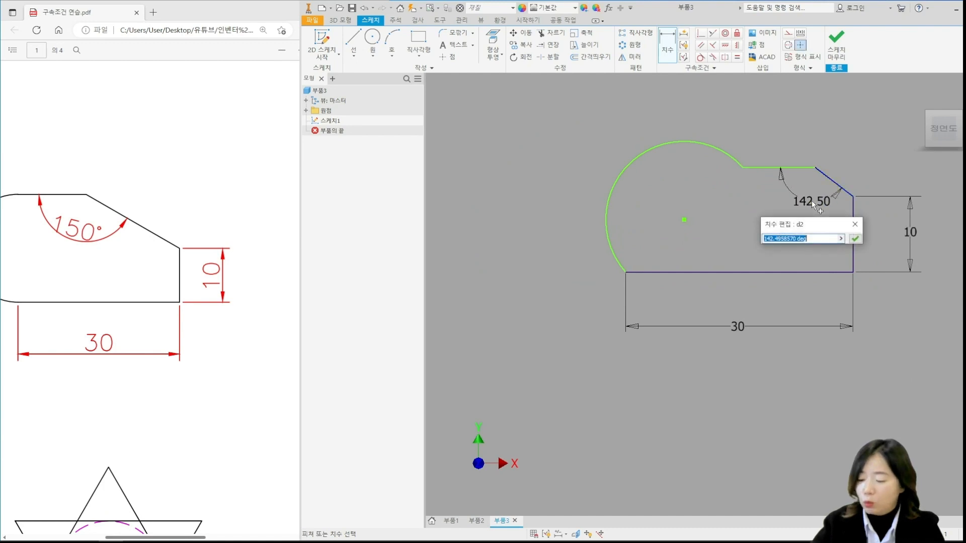
type("150")
key("Return")
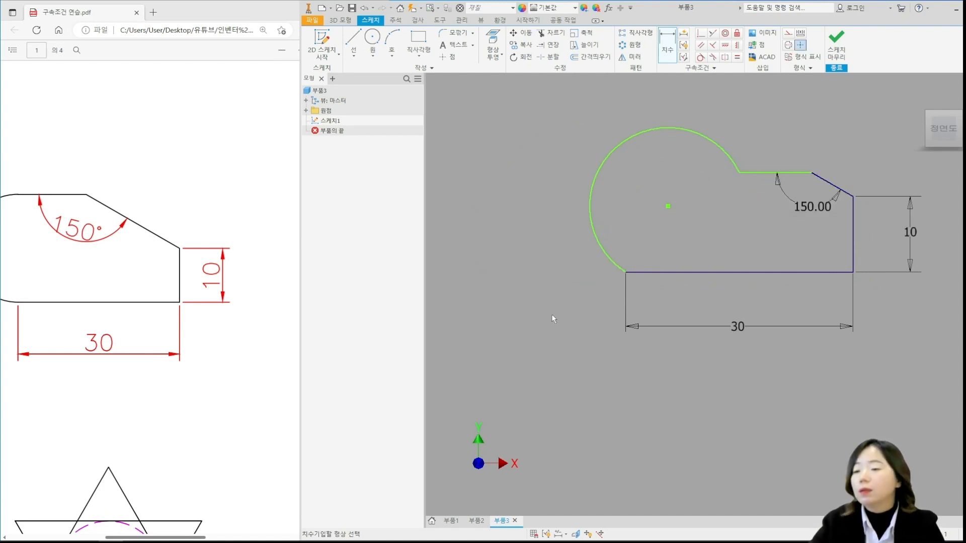
Check the arc in the practice PDF and dimension its radius as 10 mm in the sketch
left_click(236, 492)
left_click_drag(204, 537, 170, 537)
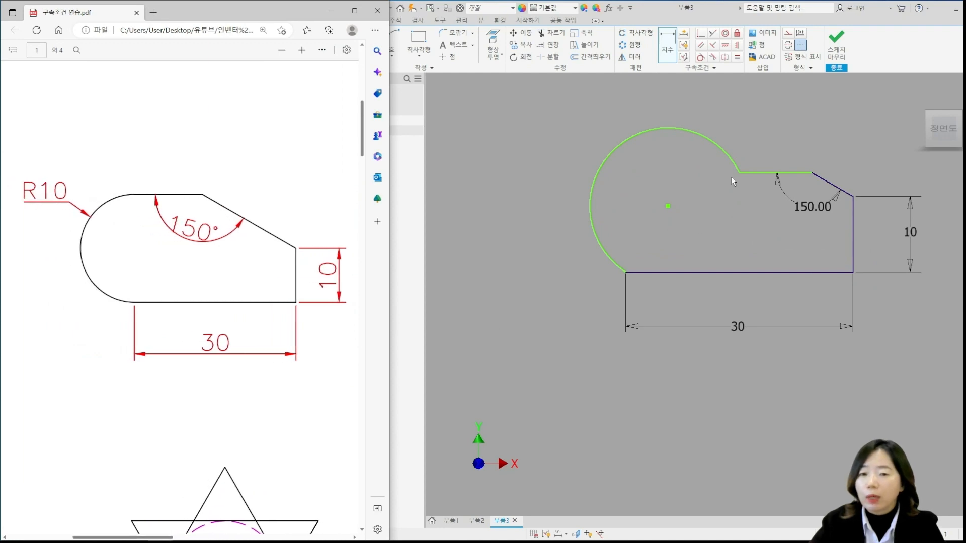
left_click(667, 45)
left_click(625, 141)
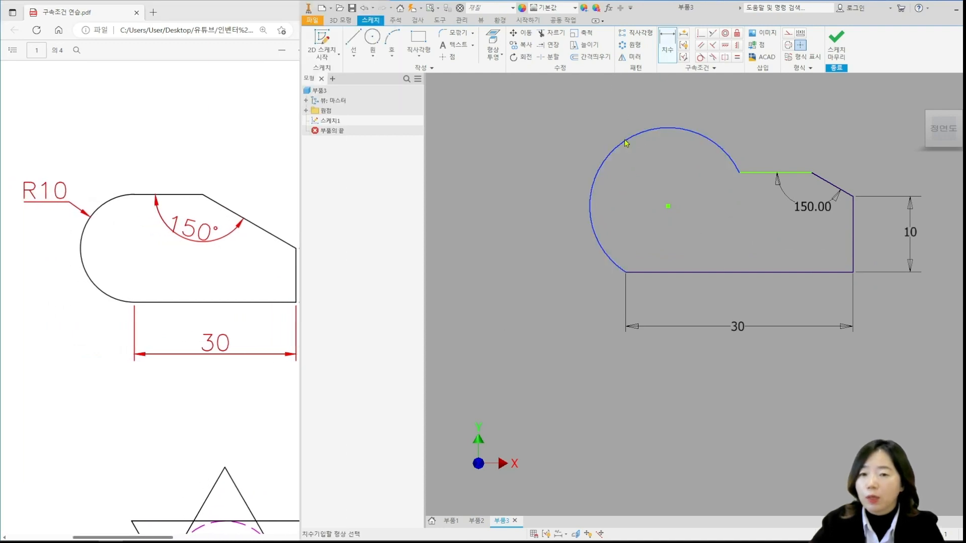
left_click(584, 149)
type("10")
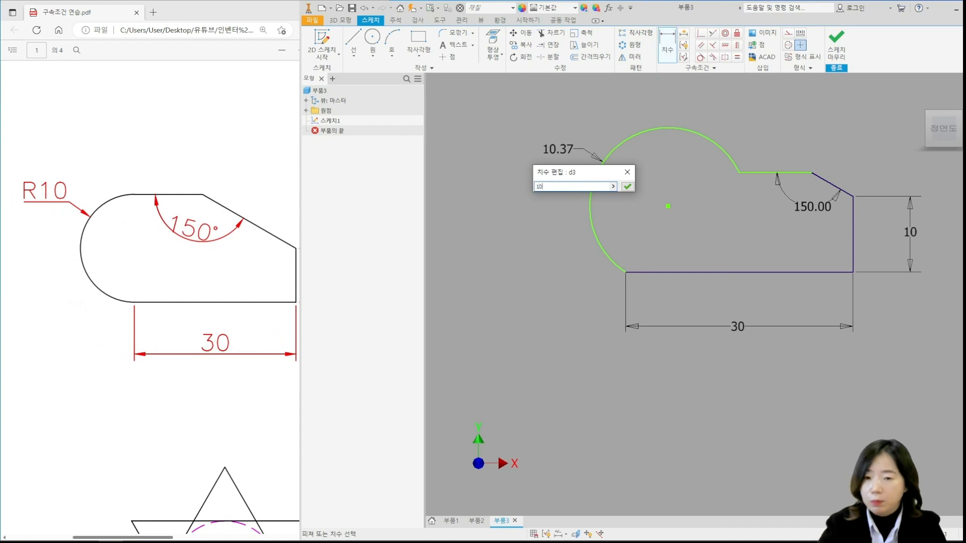
key("Return")
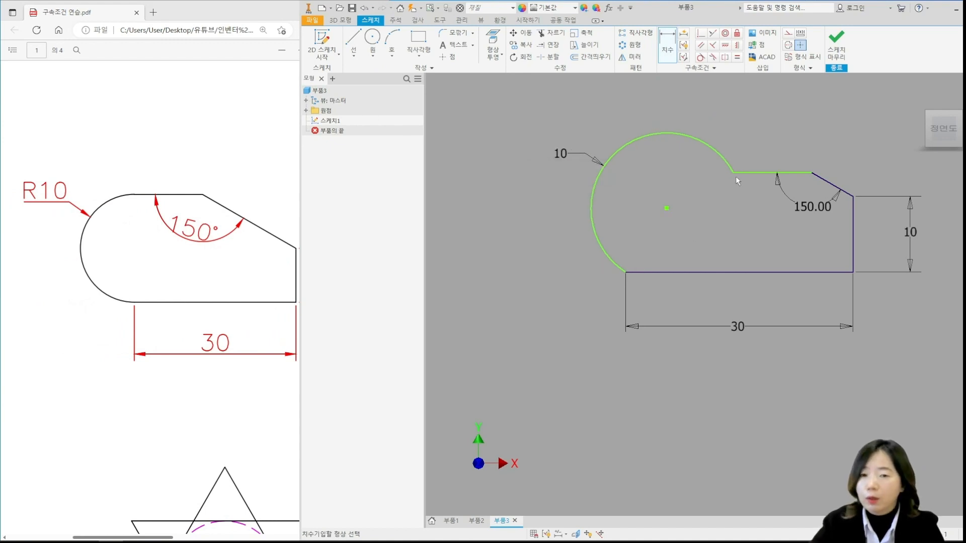
Compare the arc's junctions with the practice PDF and apply a tangent constraint between the arc and the top horizontal line
scroll(735, 175, "down", 5)
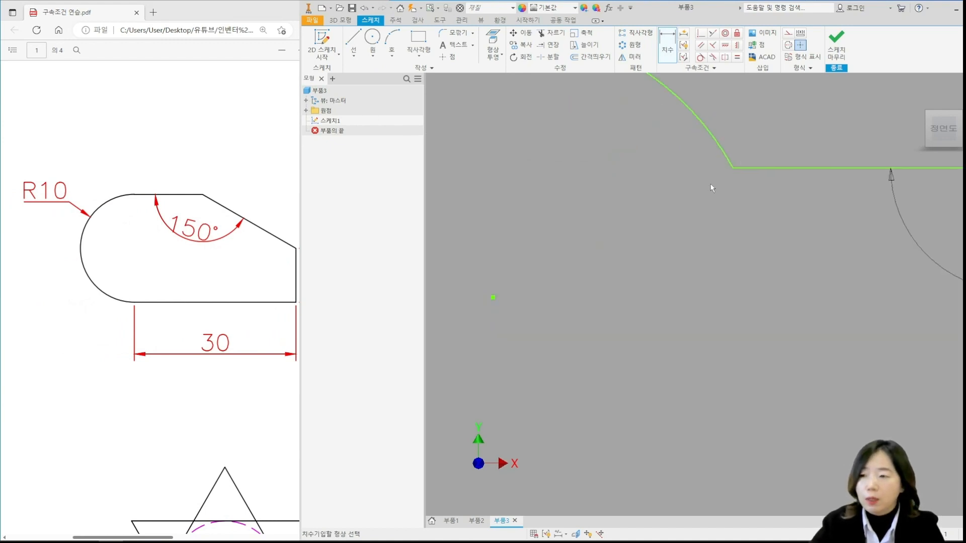
left_click(122, 212)
scroll(125, 207, "up", 3, "ctrl")
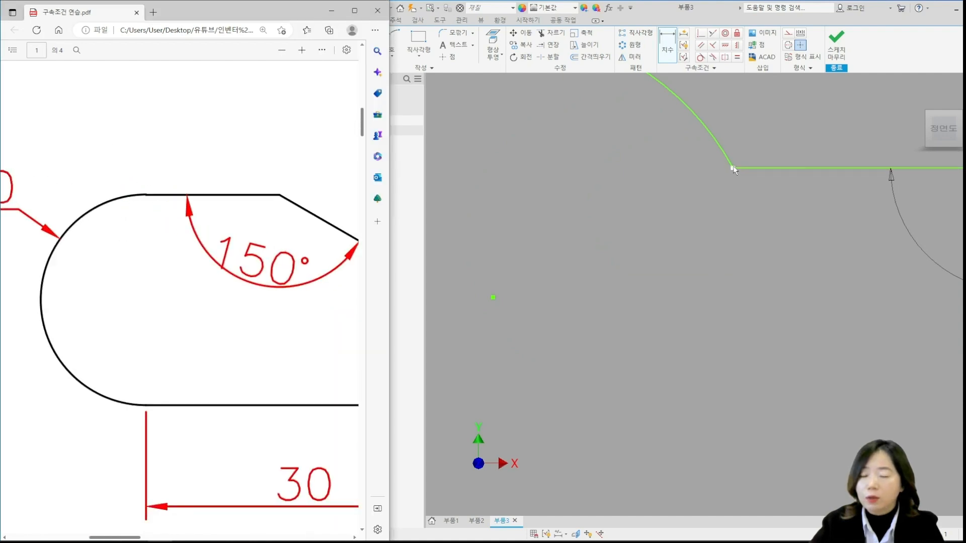
scroll(715, 220, "up", 4)
left_click(710, 234)
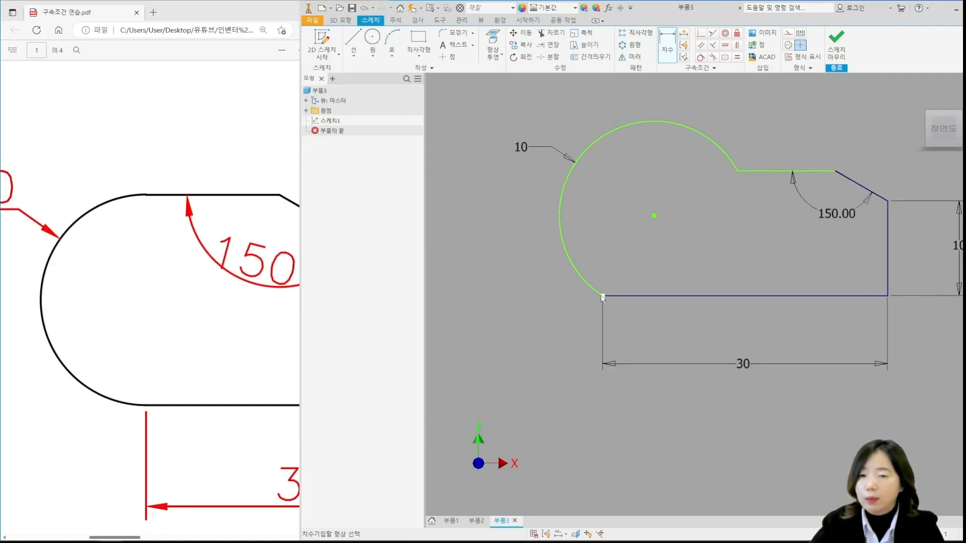
left_click(734, 160)
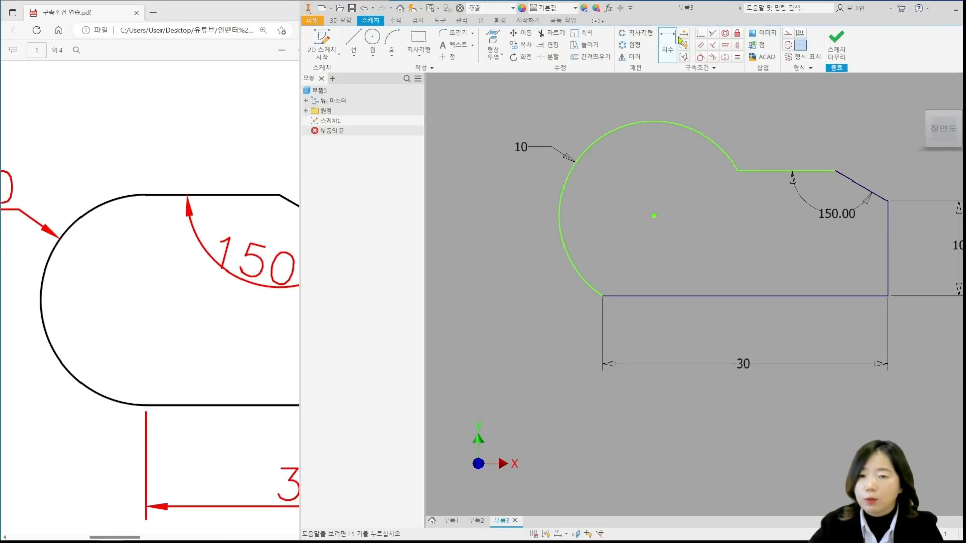
left_click(700, 57)
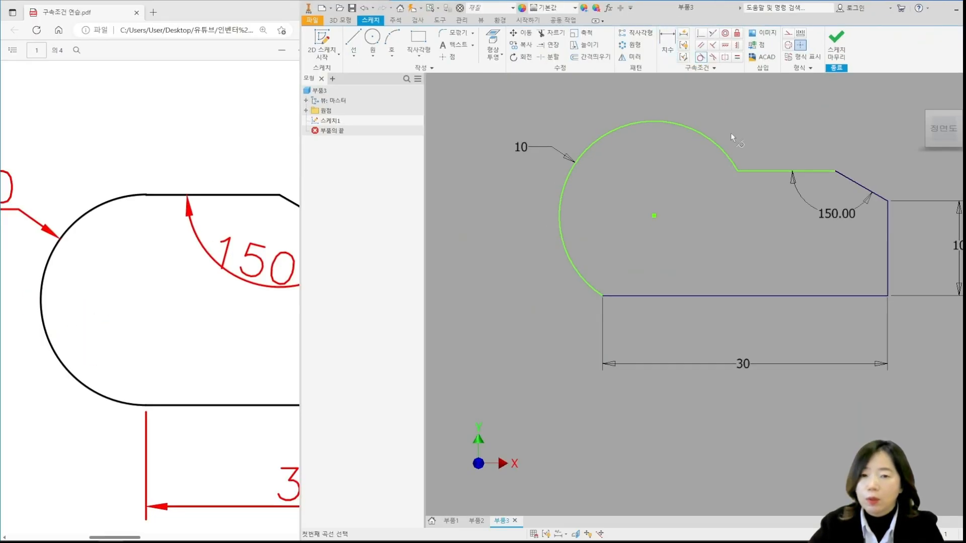
left_click(730, 160)
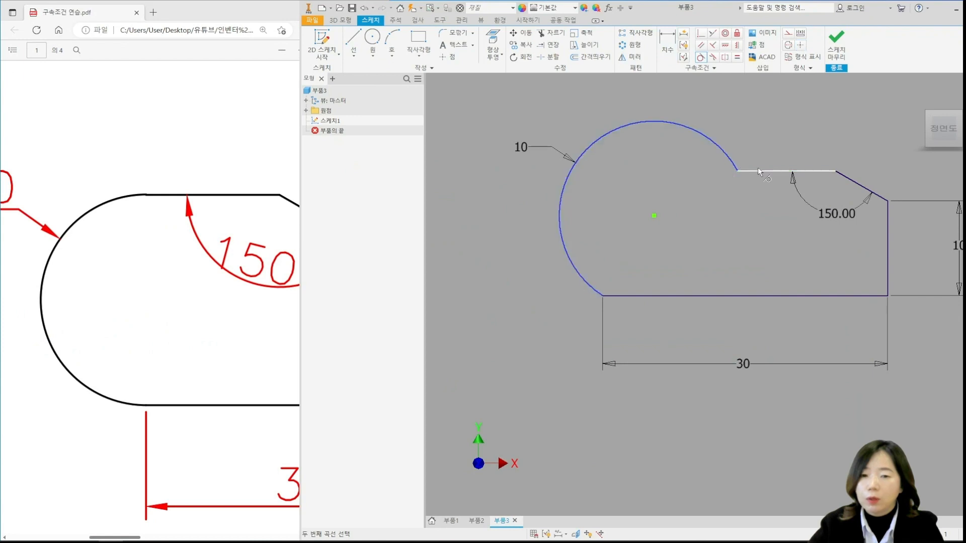
left_click(753, 189)
Apply a tangent constraint between the arc and the bottom horizontal line, then finish constraining
left_click(617, 279)
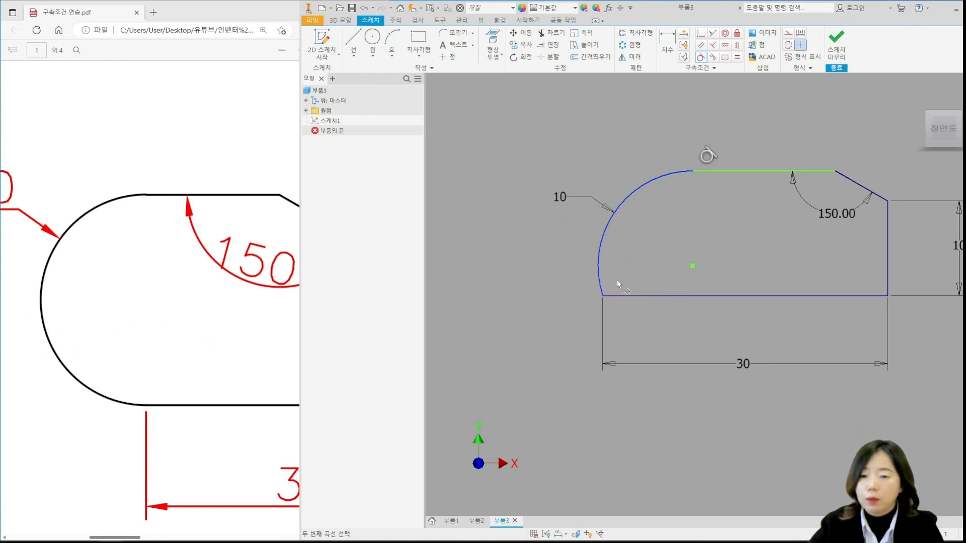
left_click(630, 296)
scroll(609, 258, "down", 2)
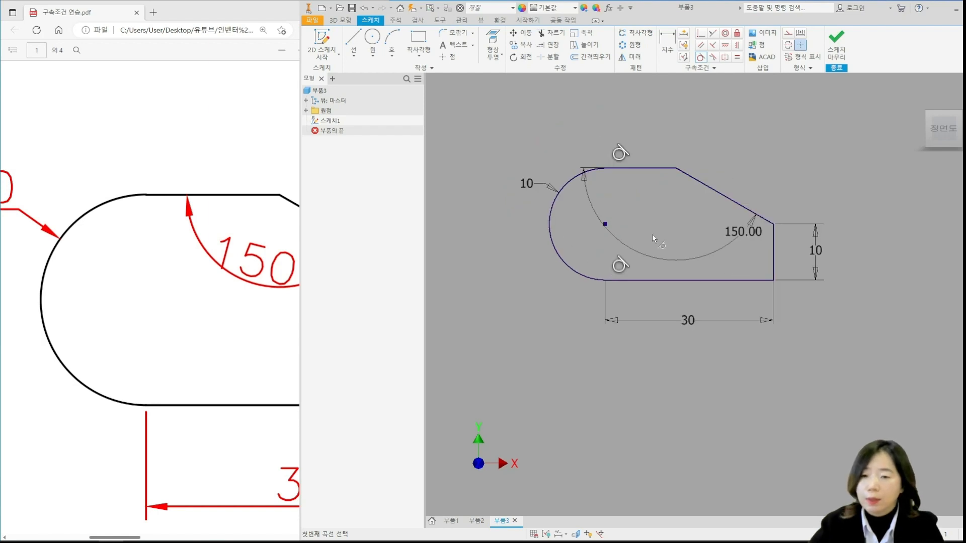
key("Escape")
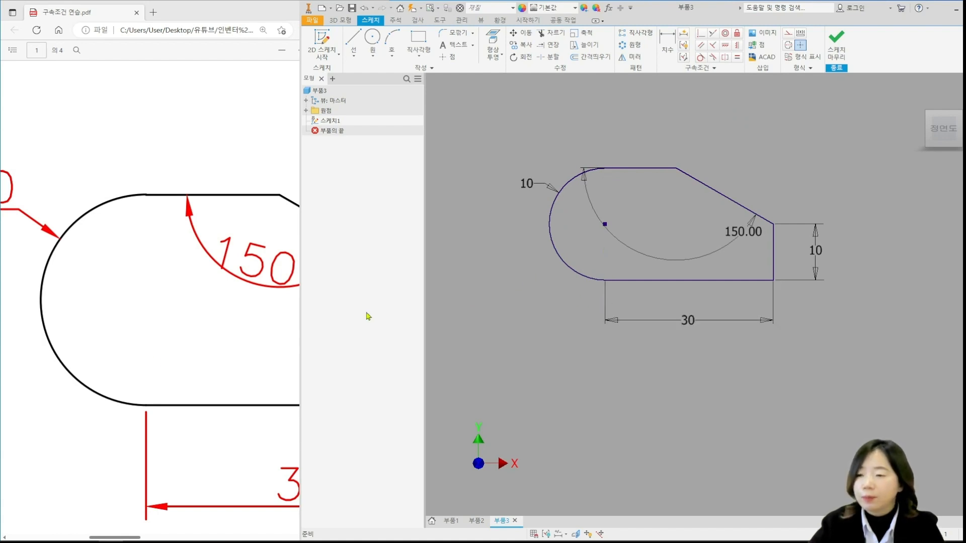
Switch to the practice PDF and bring the stair-shaped profile with the 34° diagonal fully into view
left_click(162, 367)
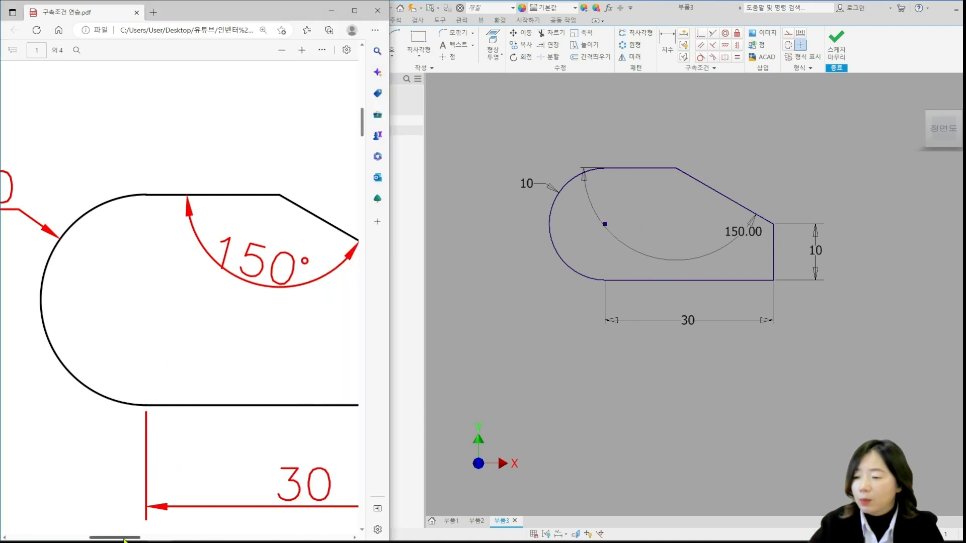
left_click_drag(126, 538, 234, 538)
scroll(236, 422, "down", 3, "ctrl")
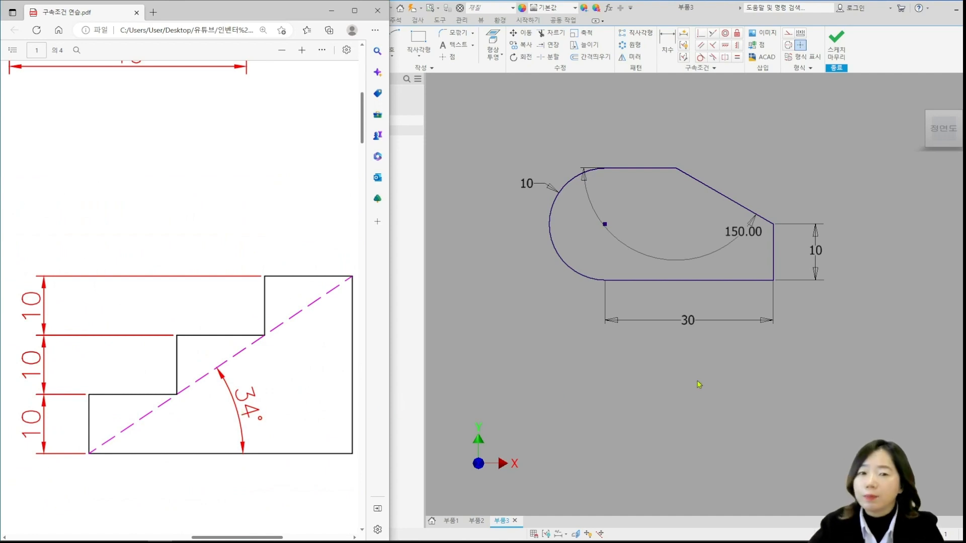
Create a new part from the Standard (mm).ipt template and start a 2D sketch on the front XY plane
left_click(493, 126)
left_click(322, 8)
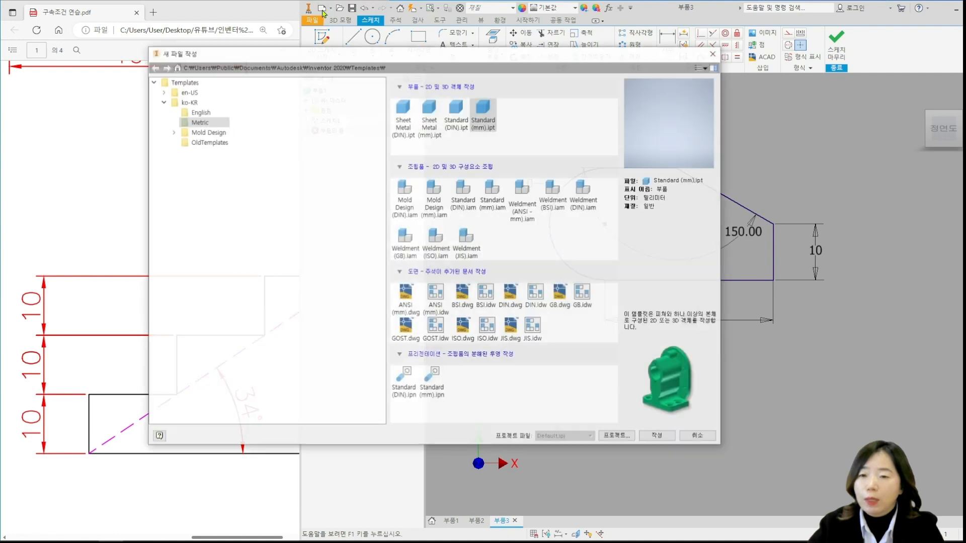
double_click(486, 125)
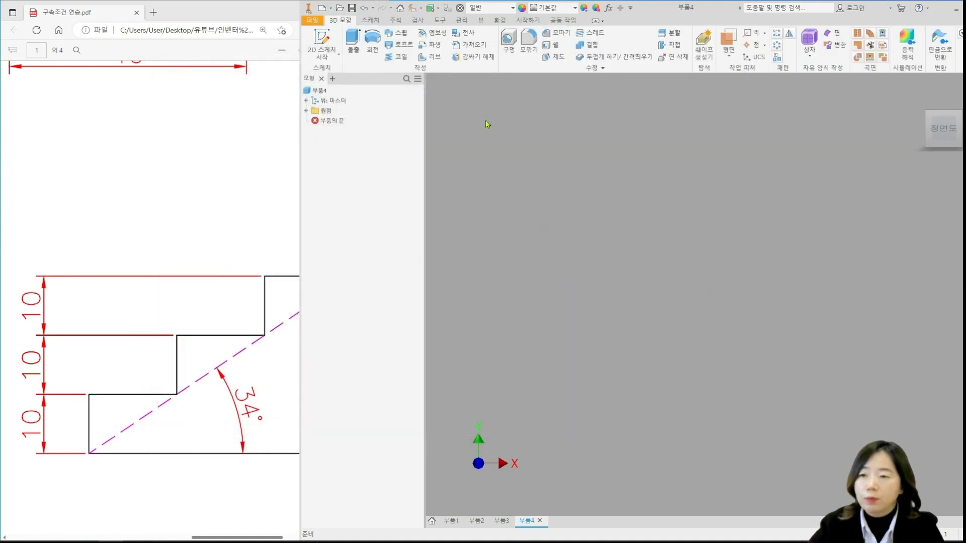
left_click(318, 39)
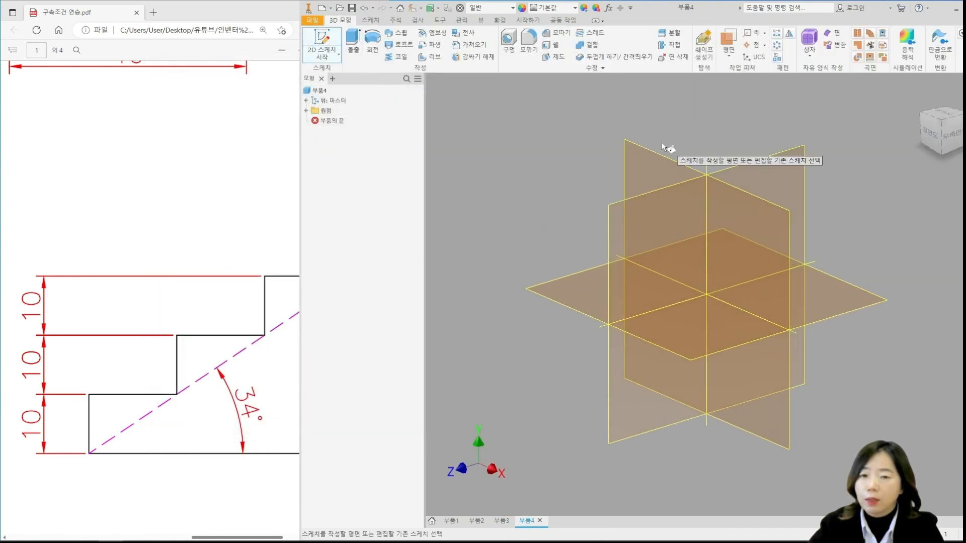
left_click(658, 158)
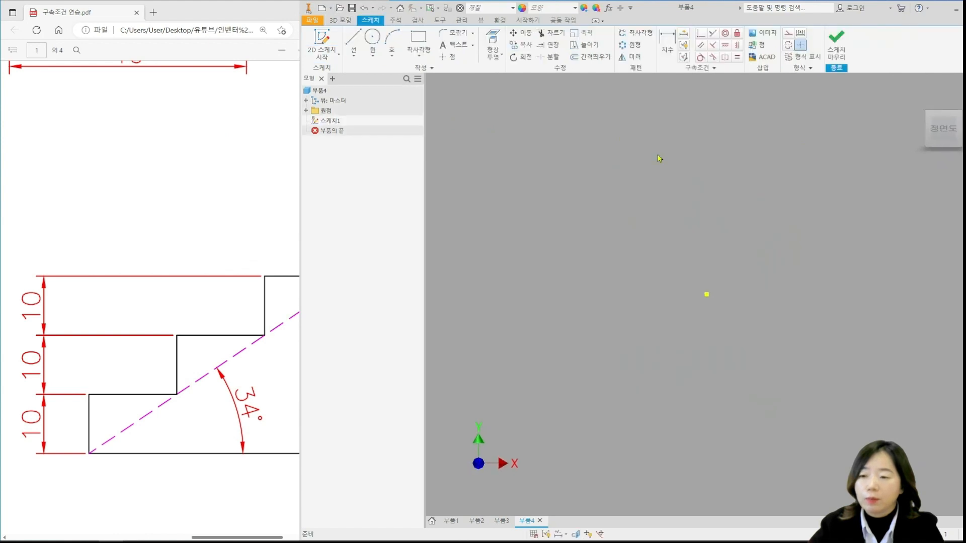
Following the practice PDF, draw a closed three-step stair profile with lines from the origin, about 17 mm wide and 12 mm high
left_click(281, 421)
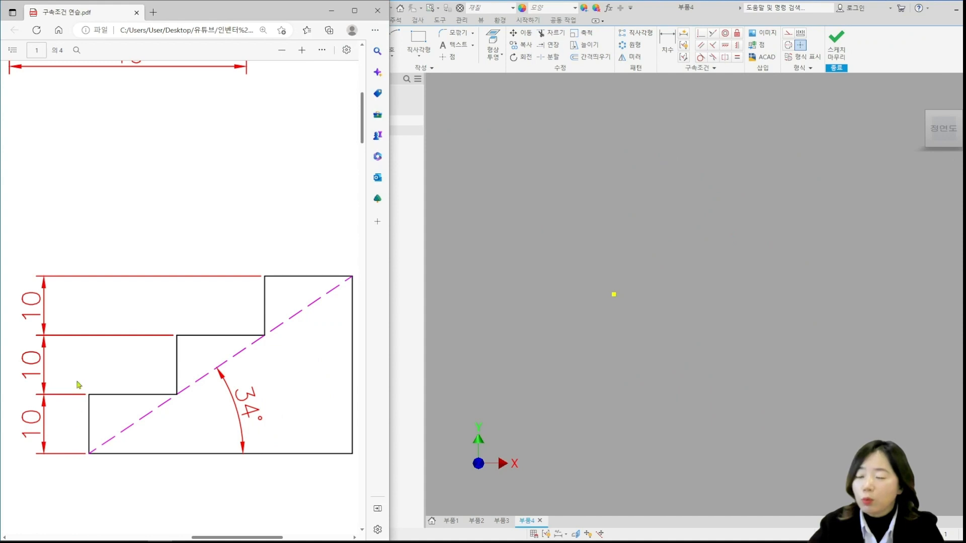
left_click(551, 234)
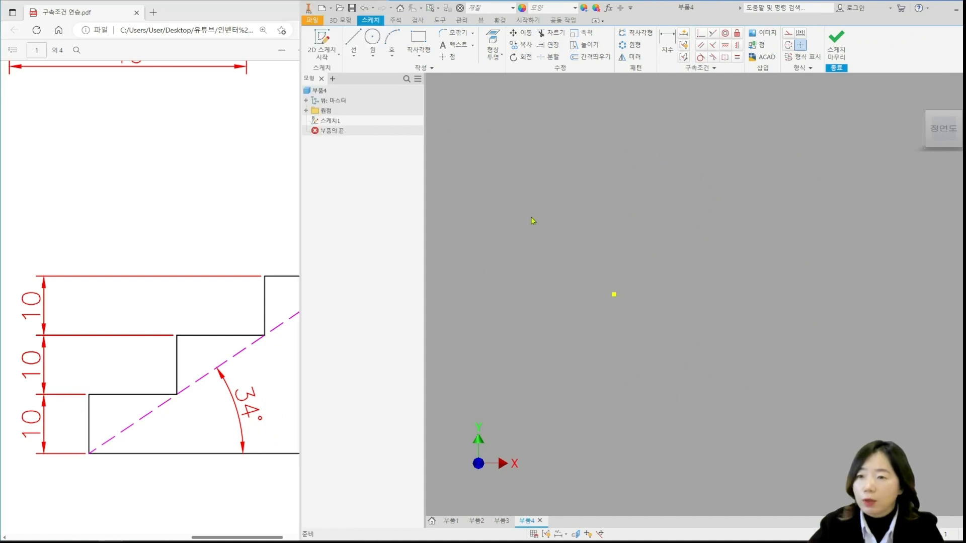
left_click(352, 41)
left_click(614, 294)
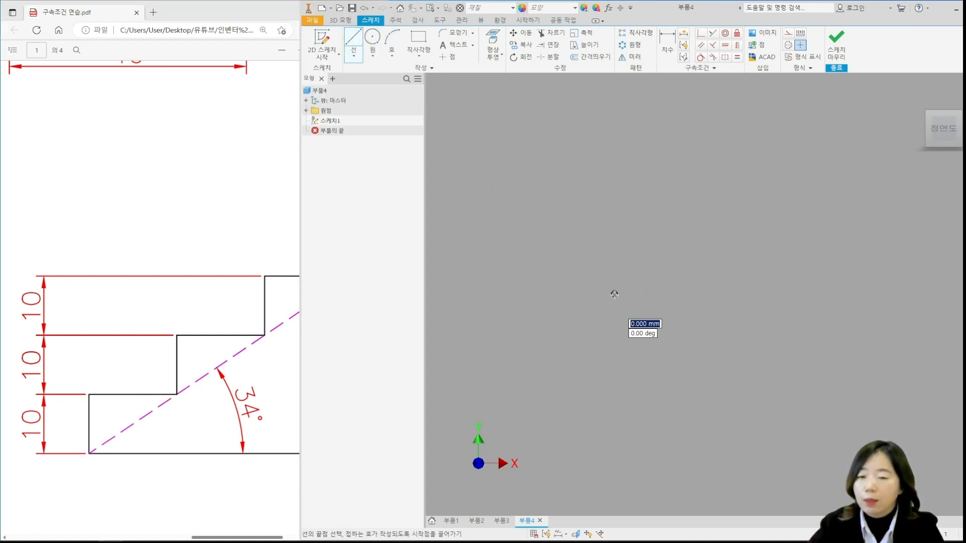
left_click(614, 237)
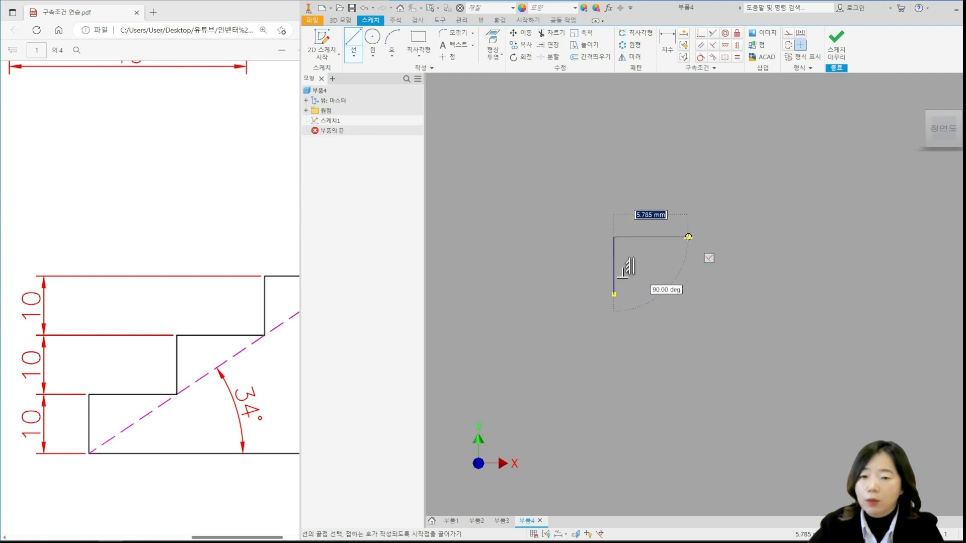
left_click(688, 237)
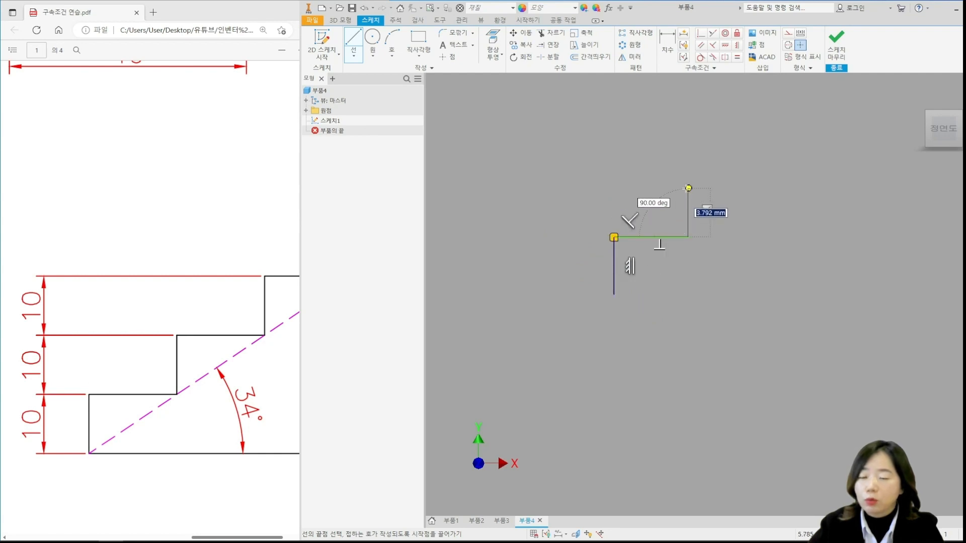
left_click(688, 188)
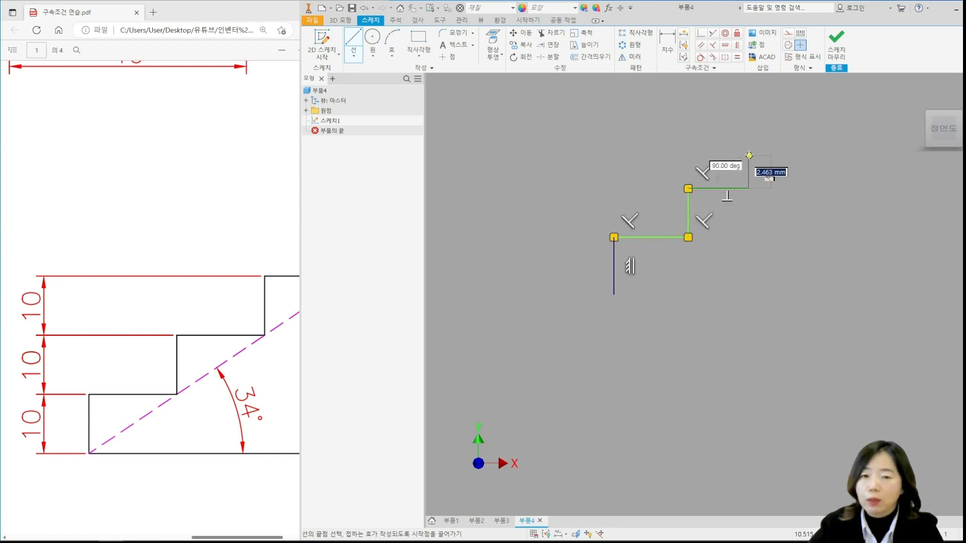
left_click(748, 189)
left_click(748, 142)
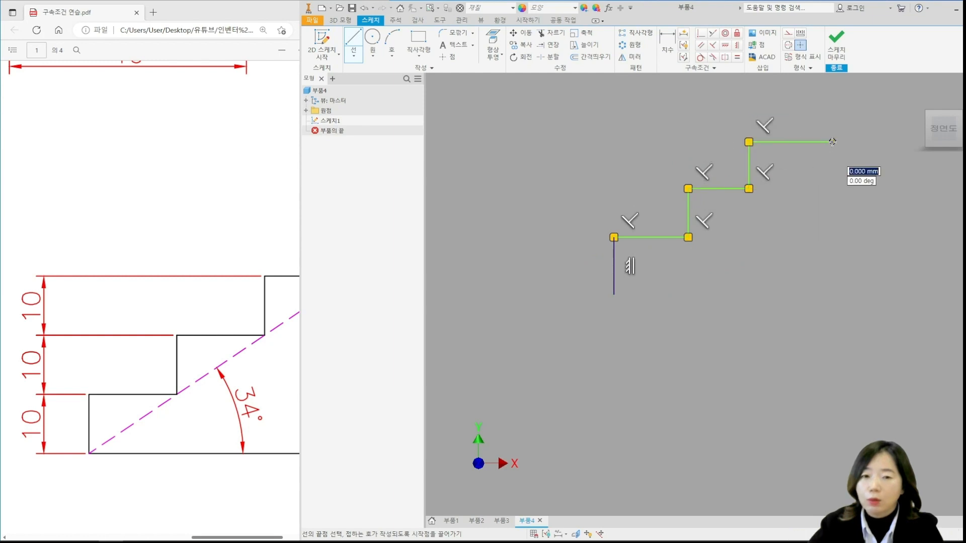
left_click(833, 142)
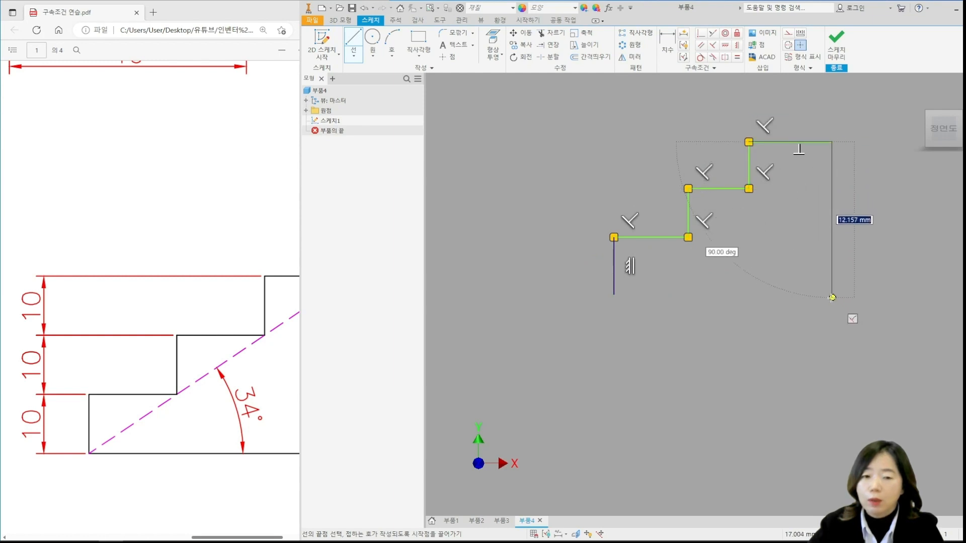
left_click(833, 295)
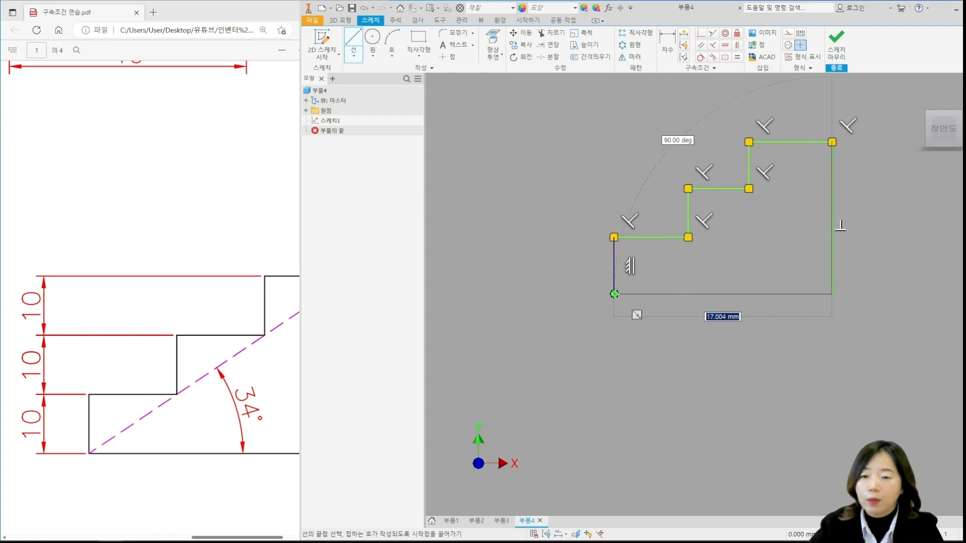
left_click(614, 294)
key("Escape")
Check the diagonal in the practice PDF and draw a line from the origin to the stair profile's upper-right corner
left_click(201, 414)
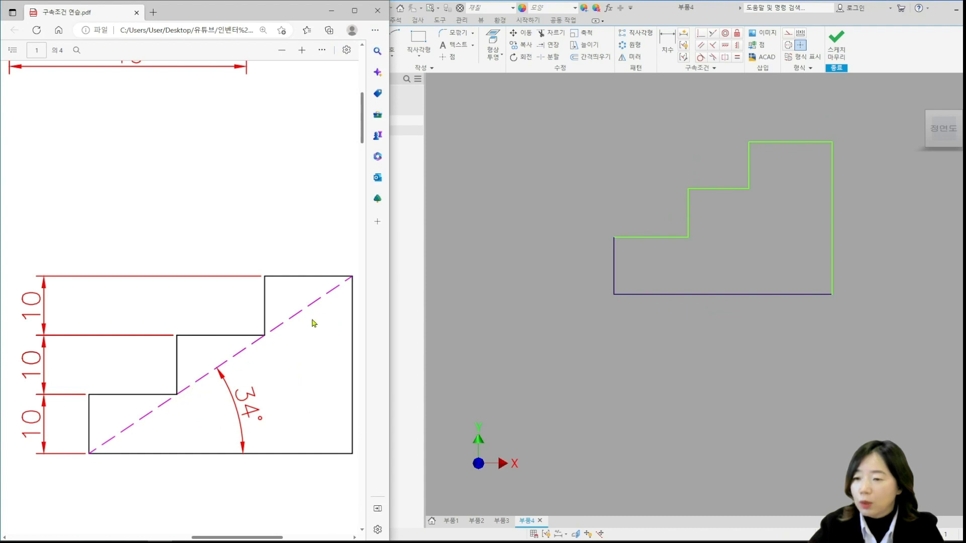
left_click(507, 239)
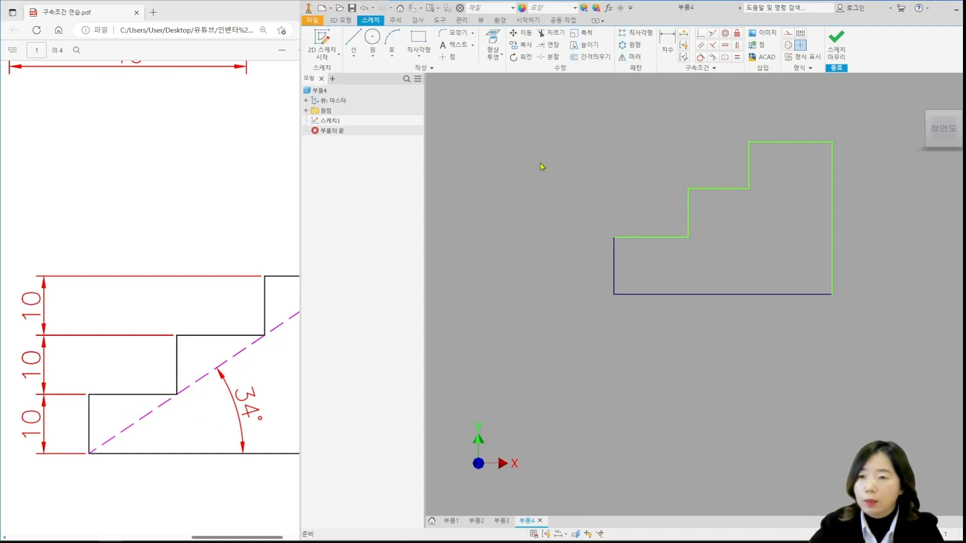
left_click(353, 39)
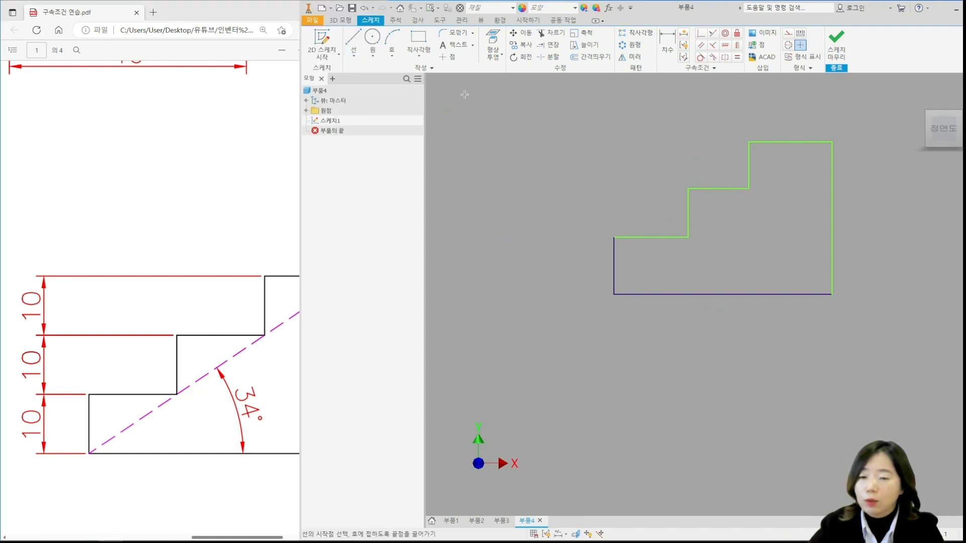
left_click(614, 295)
left_click(832, 142)
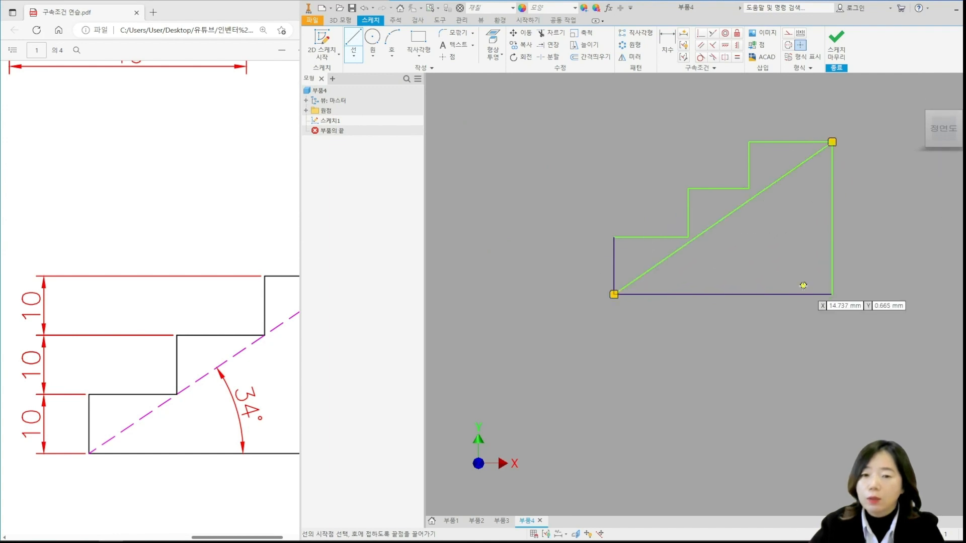
key("Escape")
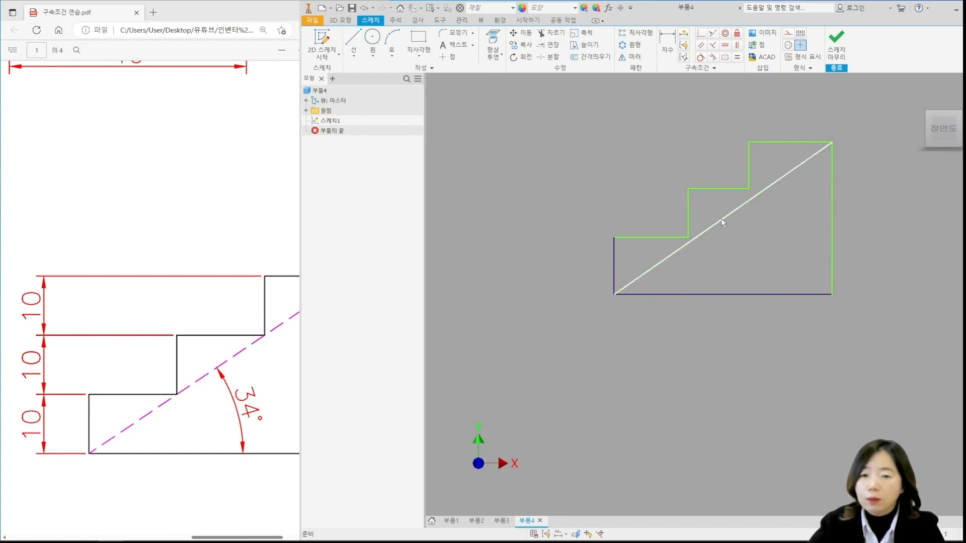
Compare the stair's inner corners and the diagonal in the sketch with the 34° dashed line in the practice PDF
scroll(722, 219, "up", 3)
middle_click_drag(742, 220, 654, 309)
scroll(595, 340, "down", 3)
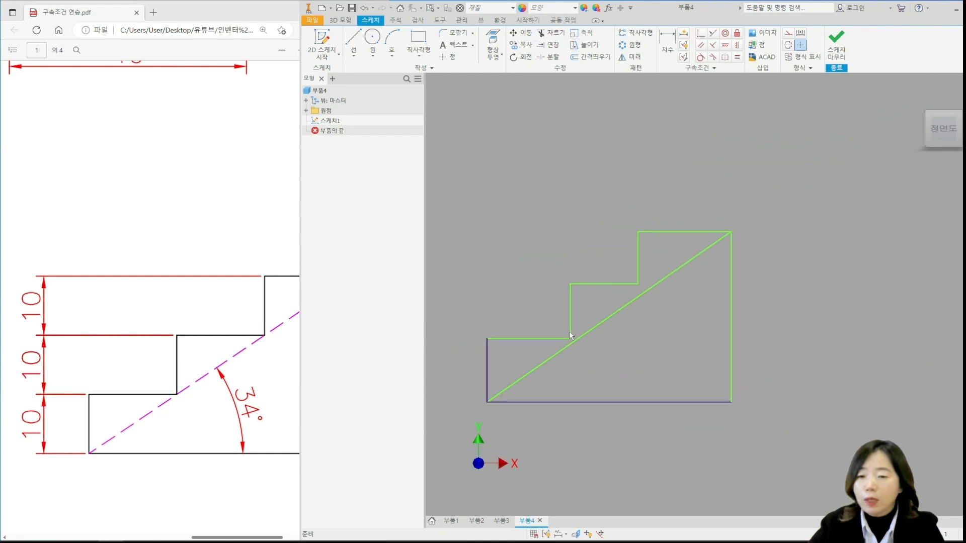
middle_click_drag(595, 341, 647, 313)
left_click(204, 366)
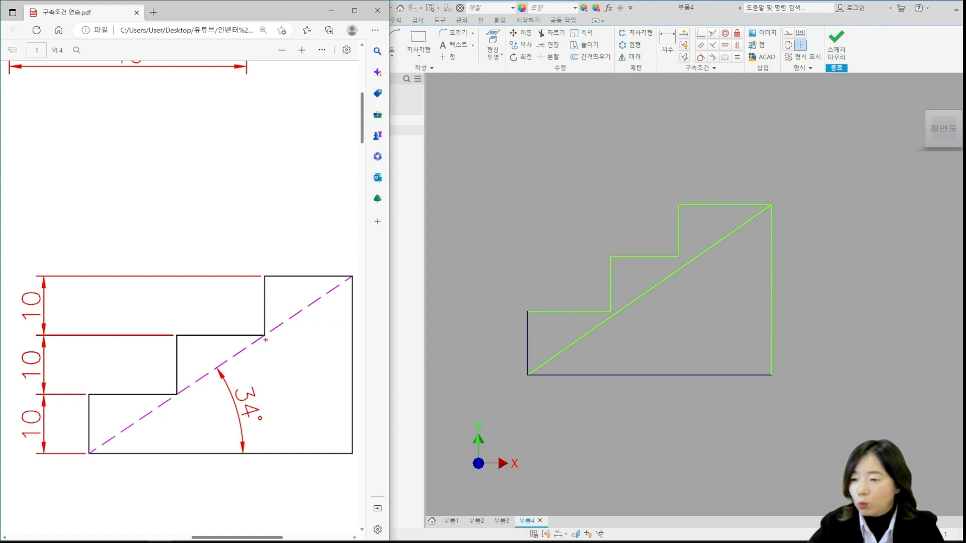
mouse_move(261, 424)
left_mouse_down()
mouse_move(240, 427)
mouse_move(265, 403)
mouse_move(252, 426)
left_mouse_up()
left_click_drag(294, 317, 156, 407)
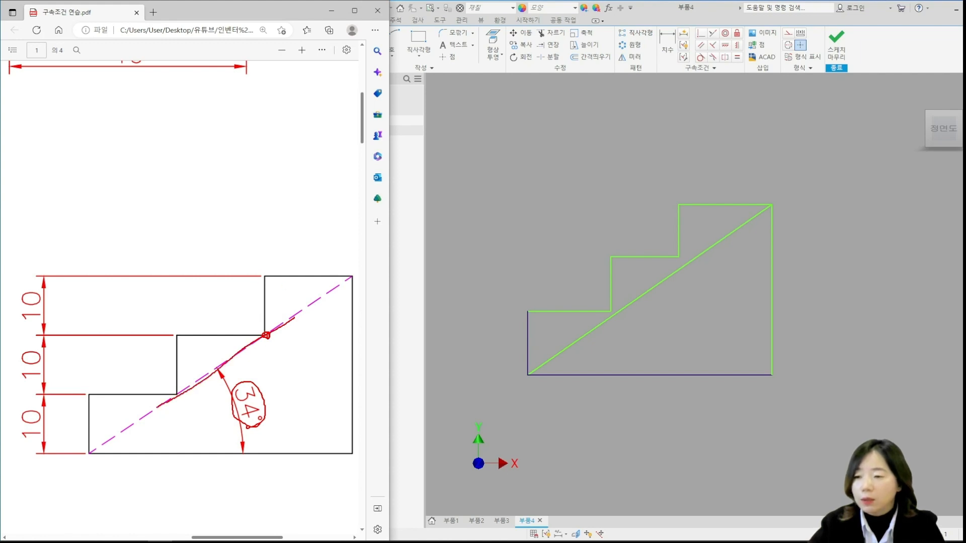
left_click_drag(333, 291, 158, 406)
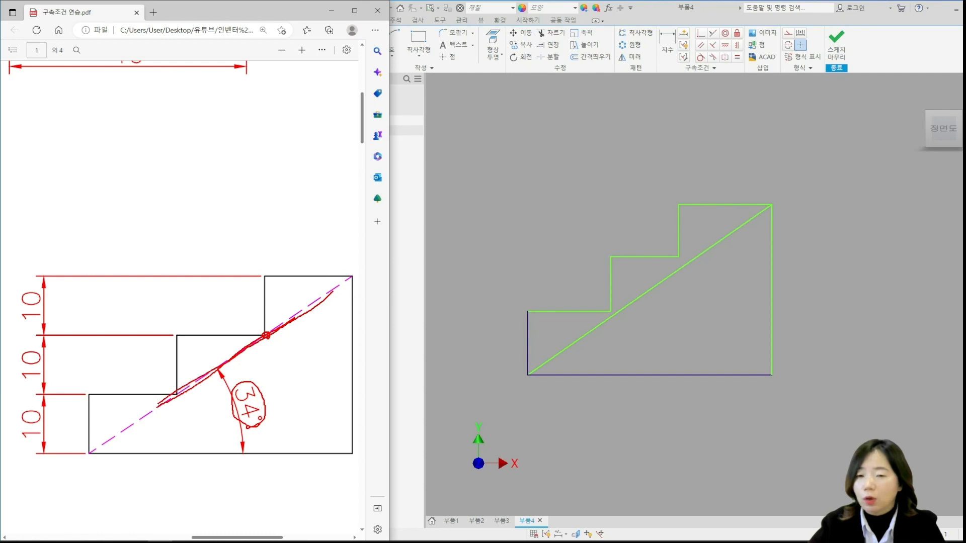
key("Escape")
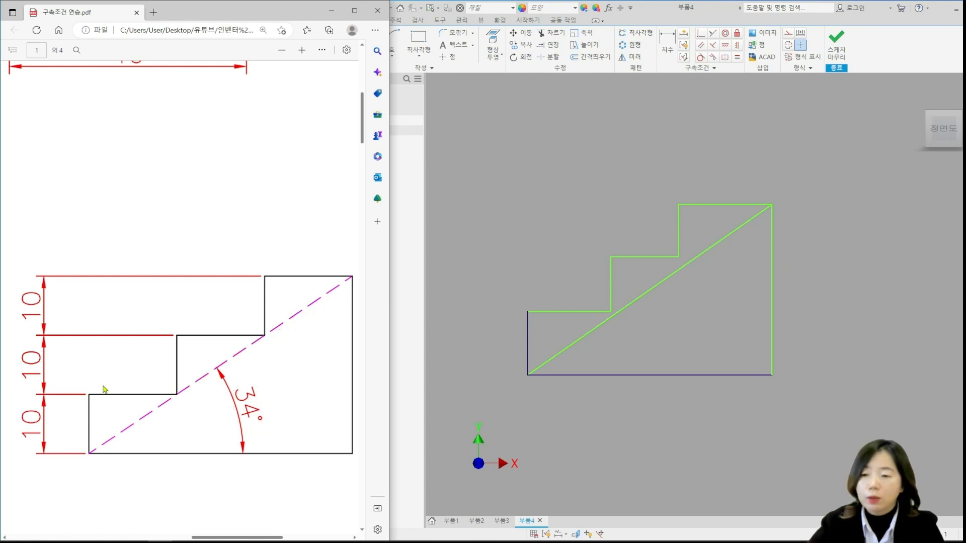
Convert the diagonal line of the stair profile to construction geometry and deselect it
left_click(694, 310)
left_click_drag(692, 308, 642, 272)
left_click_drag(690, 330, 640, 281)
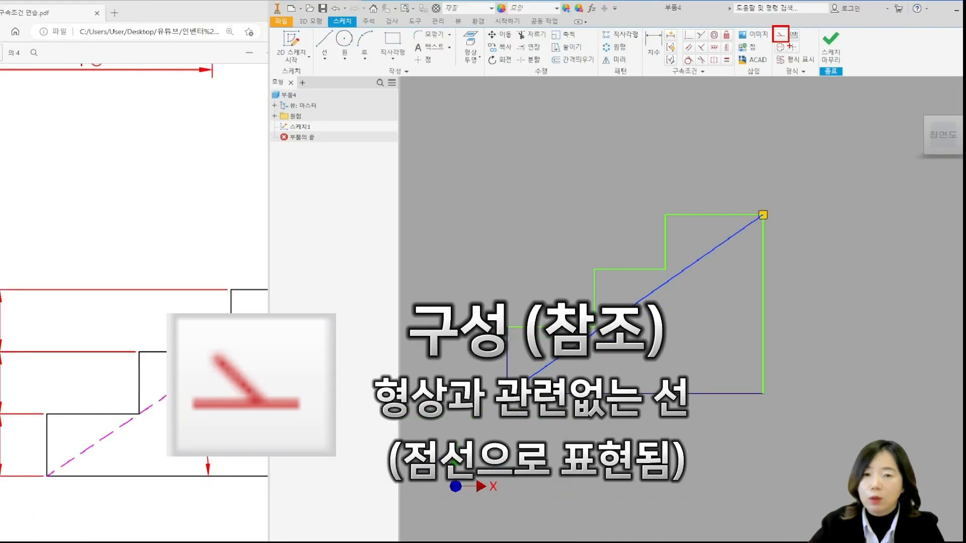
left_click(786, 35)
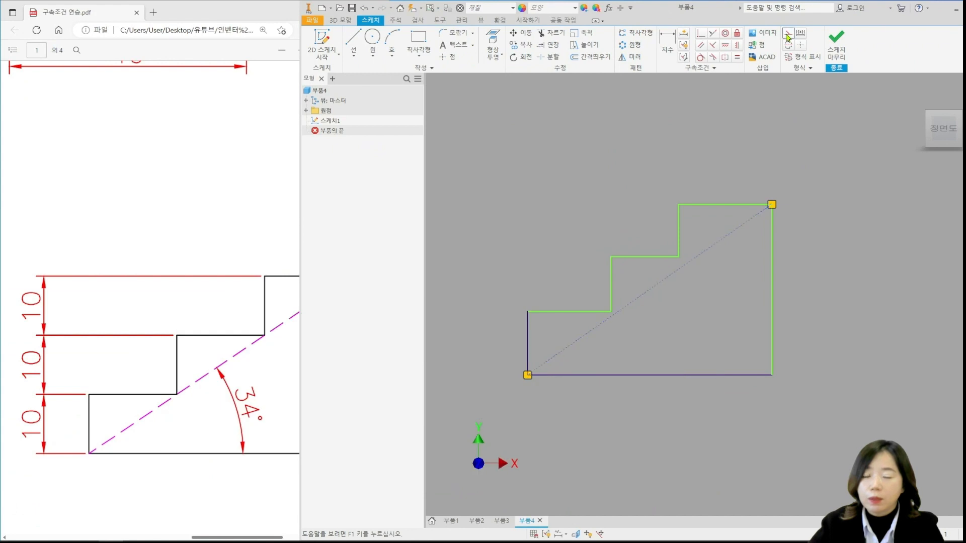
left_click(685, 280)
left_click(683, 327)
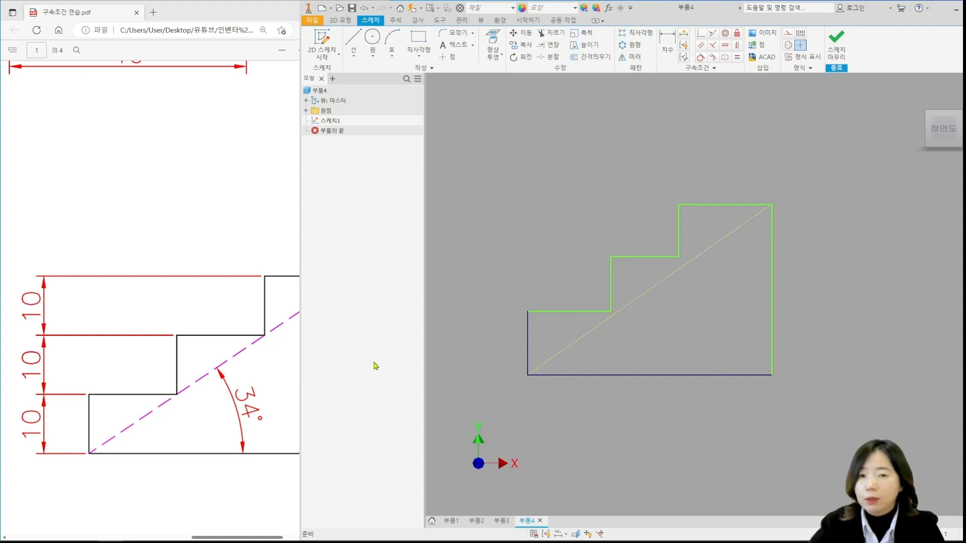
Check the practice PDF and dimension the angle between the diagonal construction line and the bottom line as 34°
left_click(262, 363)
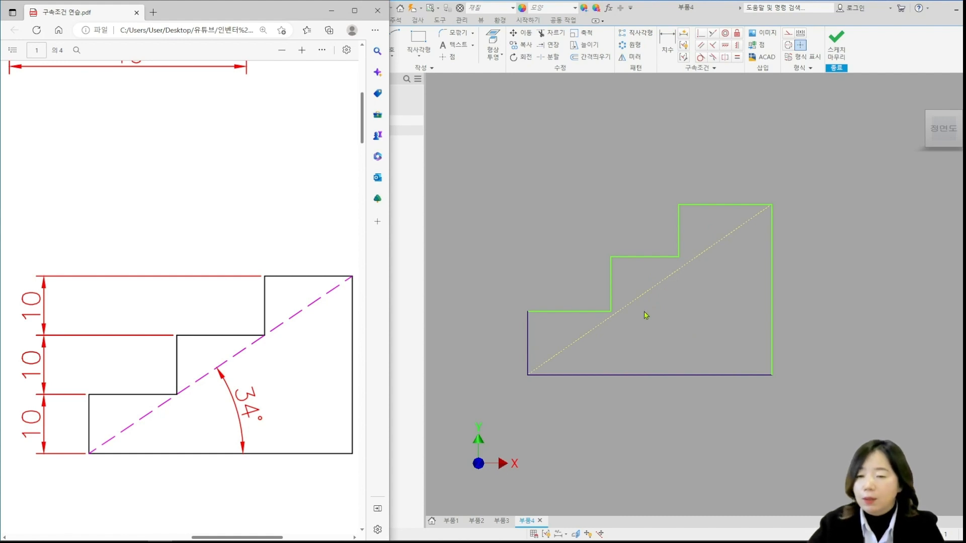
key("d")
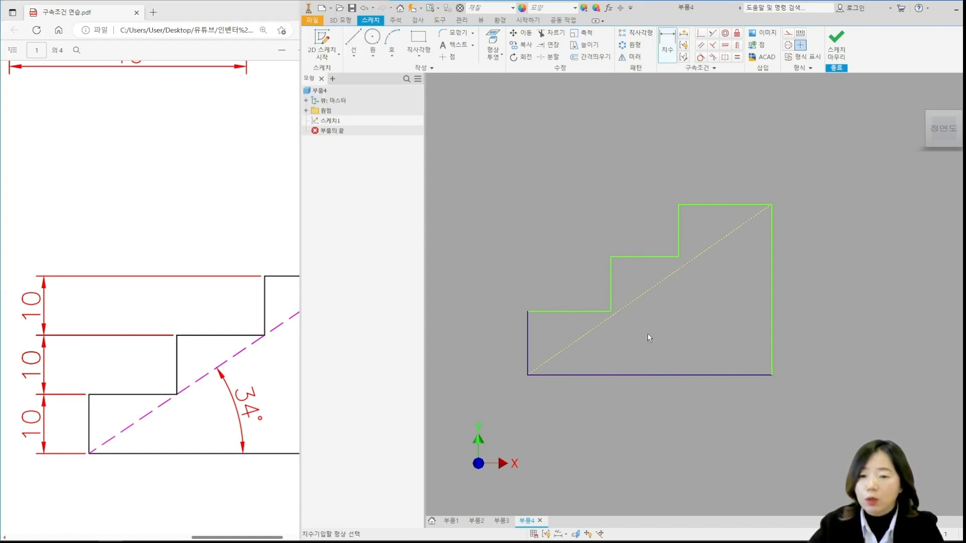
left_click(626, 303)
left_click(645, 375)
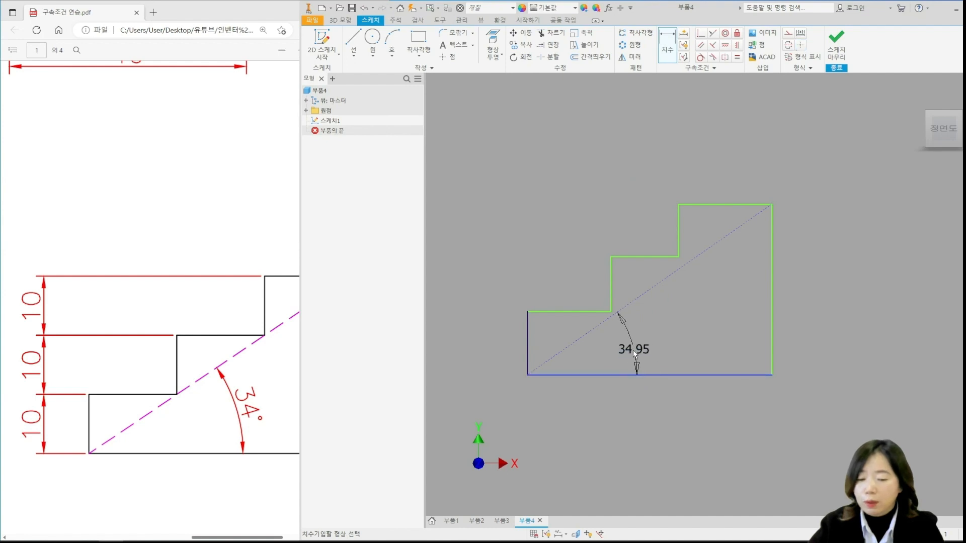
left_click(629, 353)
type("34")
key("Return")
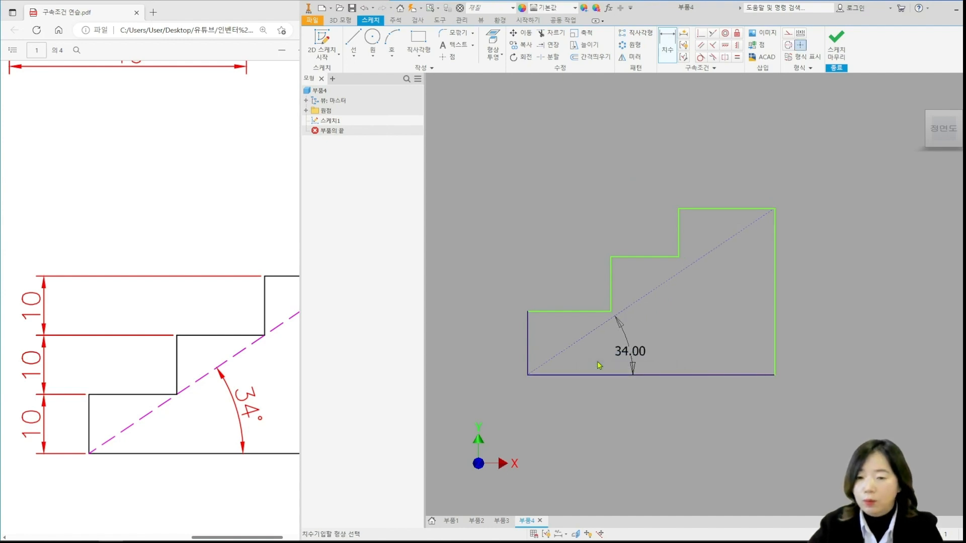
Dimension the first step's vertical line at the origin as 10 mm and finish dimensioning
left_click(528, 352)
left_click(494, 350)
type("1")
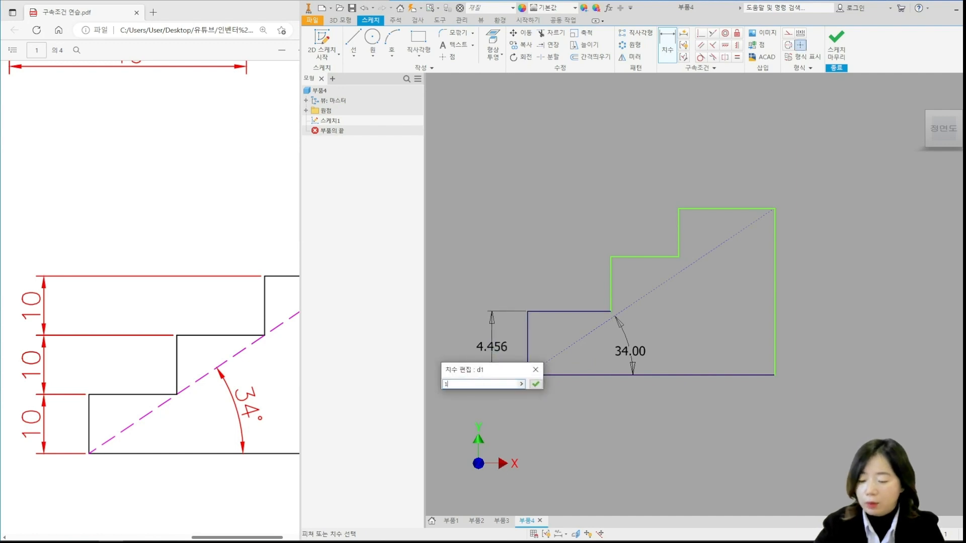
type("0")
key("Return")
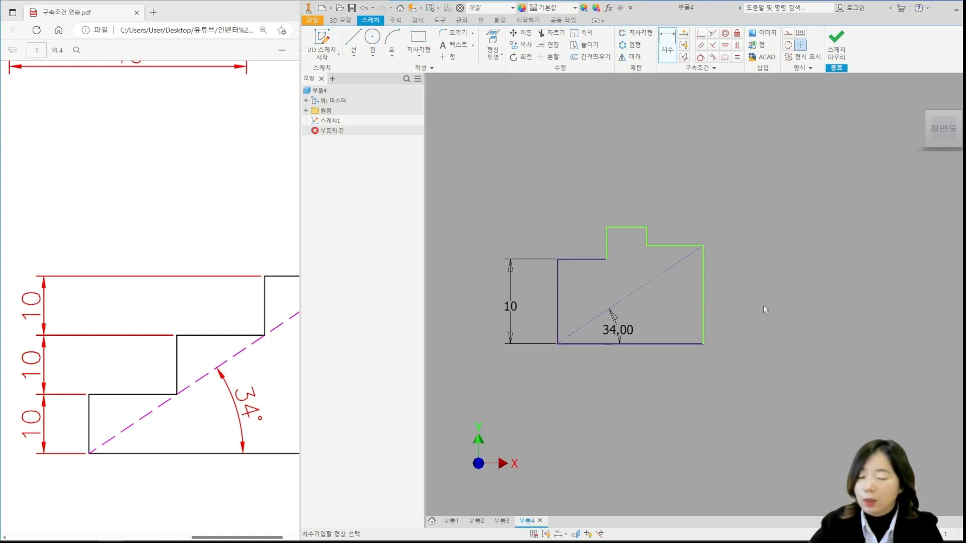
key("Escape")
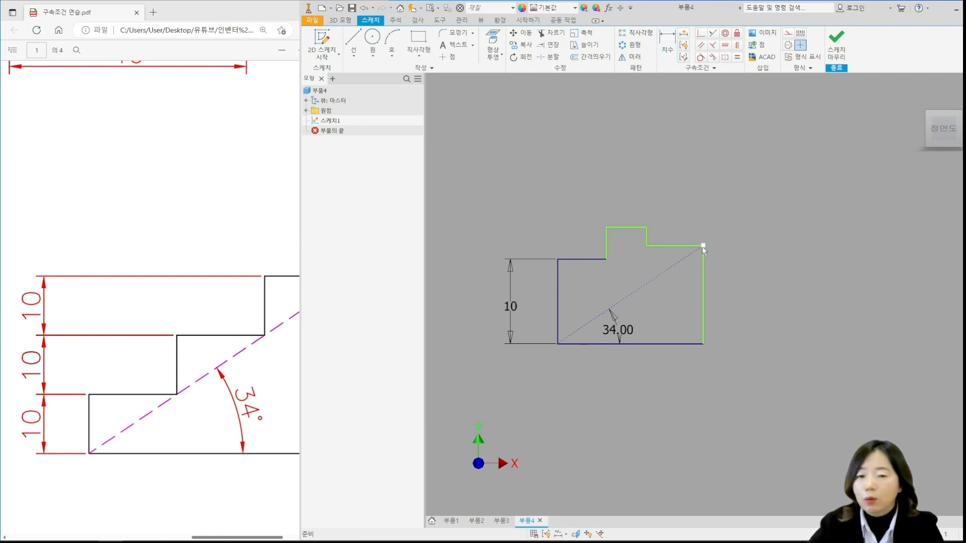
Stretch the stair profile by moving the diagonal's upper endpoint up and outward, and show the whole stair drawing in the practice PDF
mouse_move(702, 246)
left_mouse_down()
mouse_move(753, 160)
mouse_move(767, 155)
left_mouse_up()
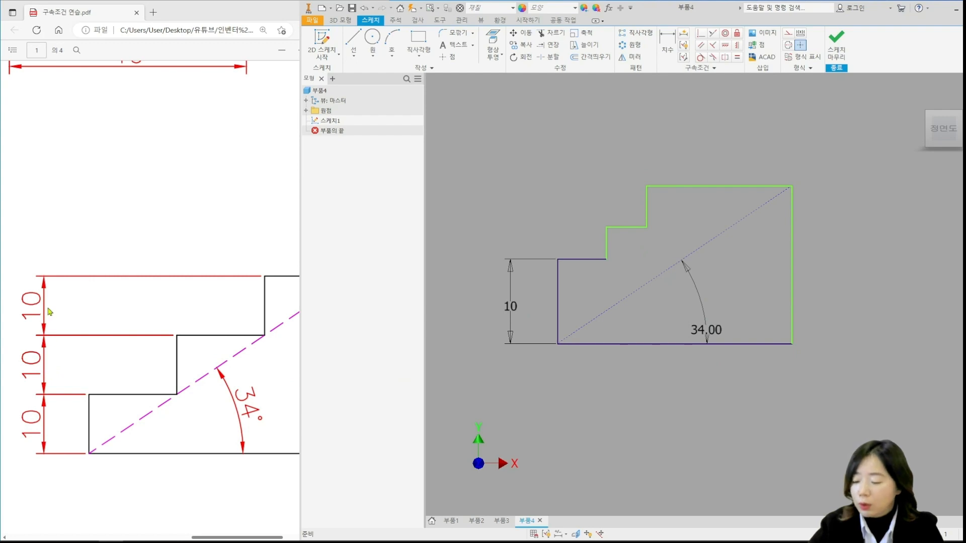
scroll(99, 356, "down", 2, "ctrl")
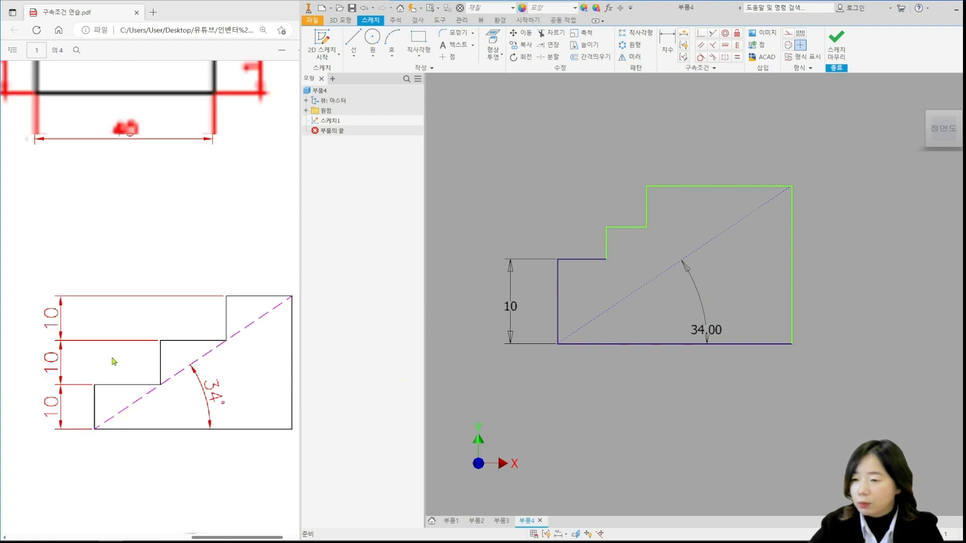
left_click(150, 369)
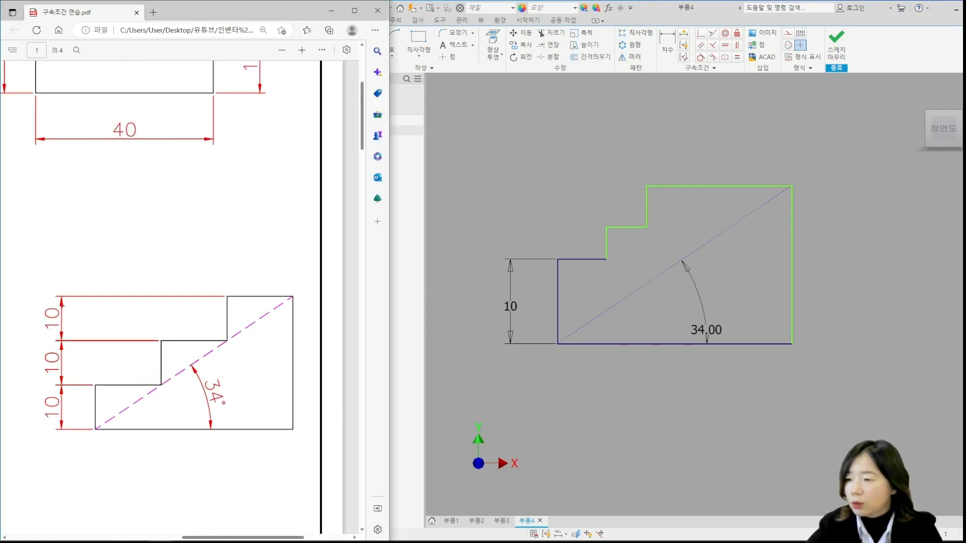
Compare the three 10 mm heights and the 34° angle in the practice PDF with the sketch's dimensions and the available constraints
left_click_drag(69, 297, 43, 337)
mouse_move(37, 299)
left_mouse_down()
mouse_move(75, 336)
mouse_move(38, 368)
left_mouse_up()
left_click_drag(44, 340, 71, 374)
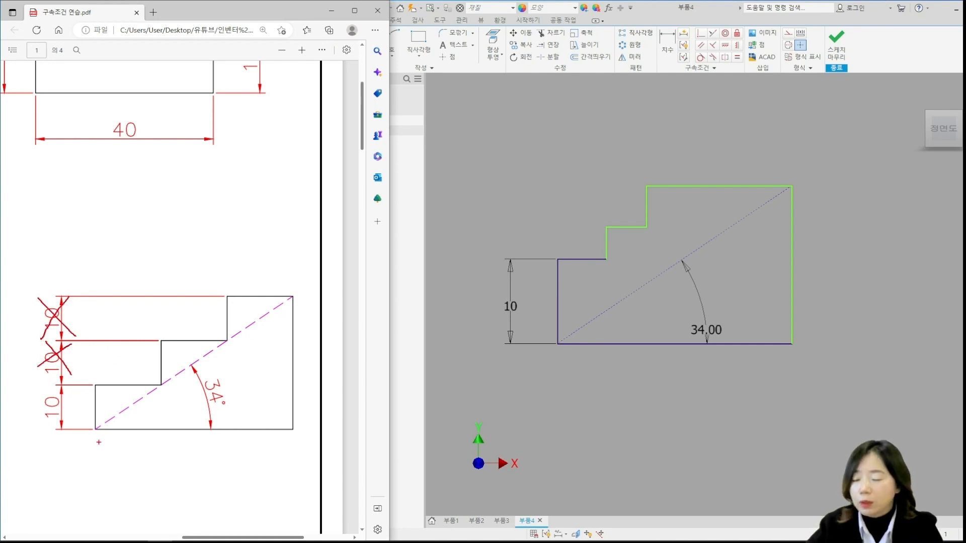
mouse_move(37, 390)
left_mouse_down()
mouse_move(36, 424)
mouse_move(38, 390)
left_mouse_up()
mouse_move(193, 371)
left_mouse_down()
mouse_move(238, 411)
mouse_move(193, 414)
left_mouse_up()
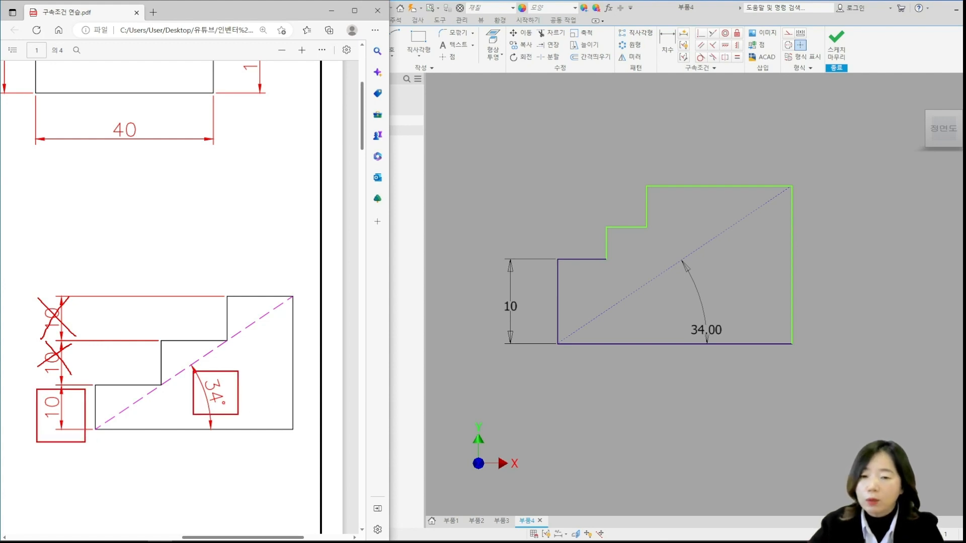
left_click_drag(489, 290, 533, 326)
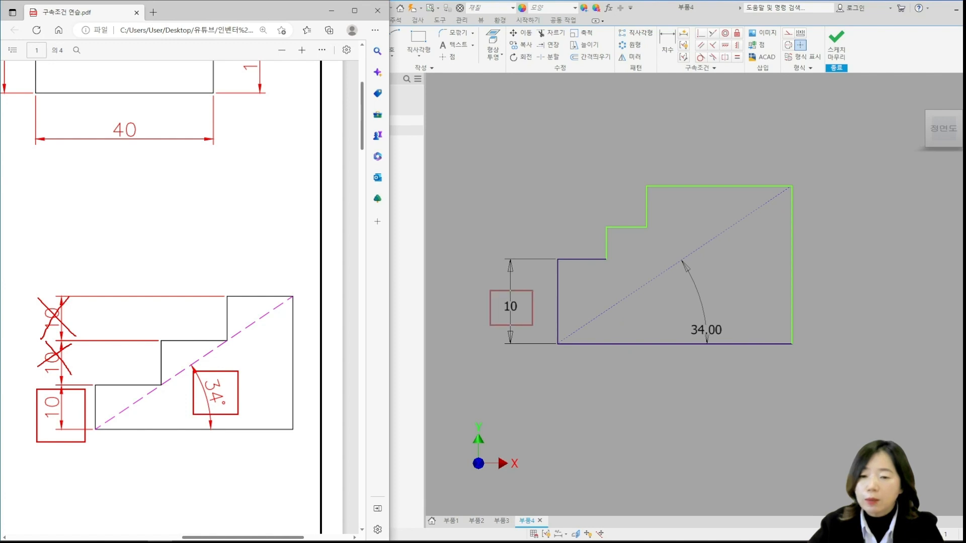
left_click_drag(680, 315, 739, 350)
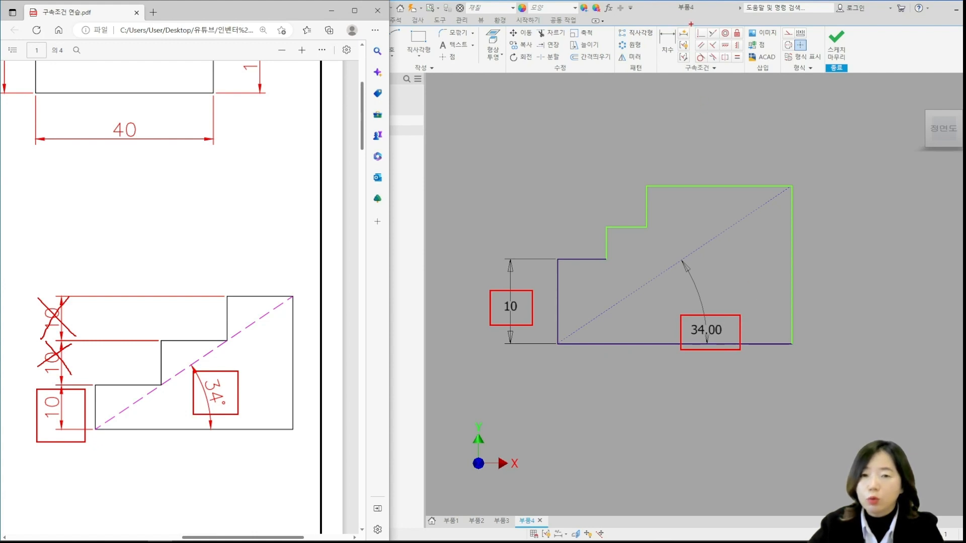
left_click_drag(691, 24, 747, 74)
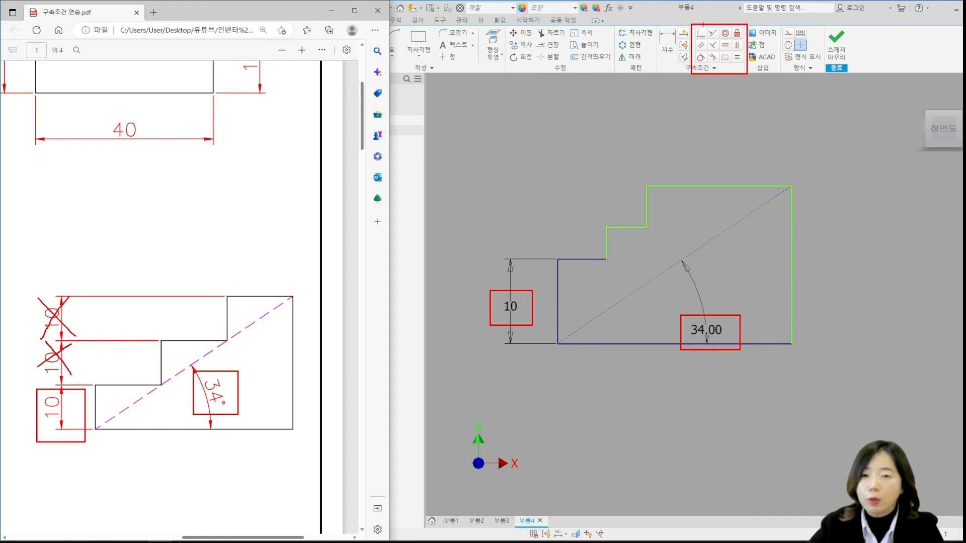
left_click_drag(687, 19, 750, 81)
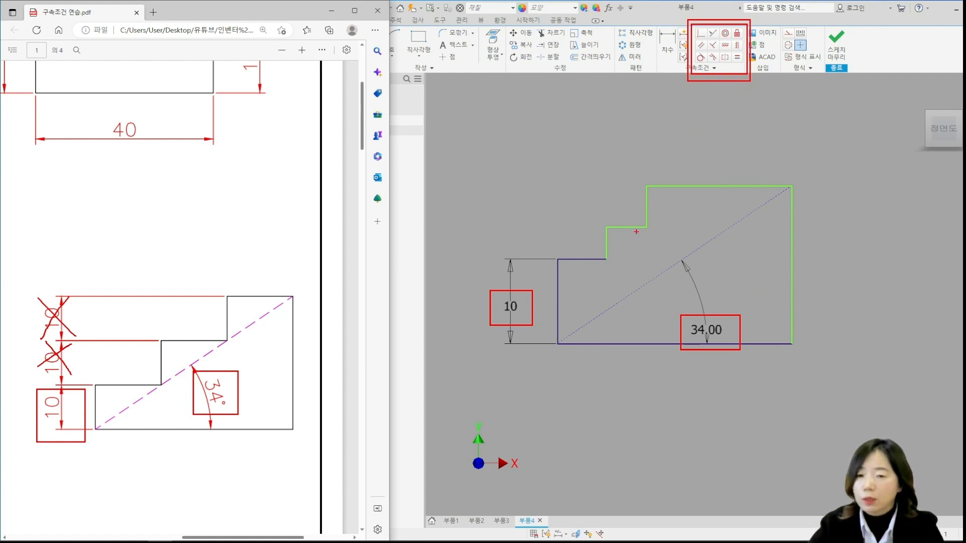
key("Escape")
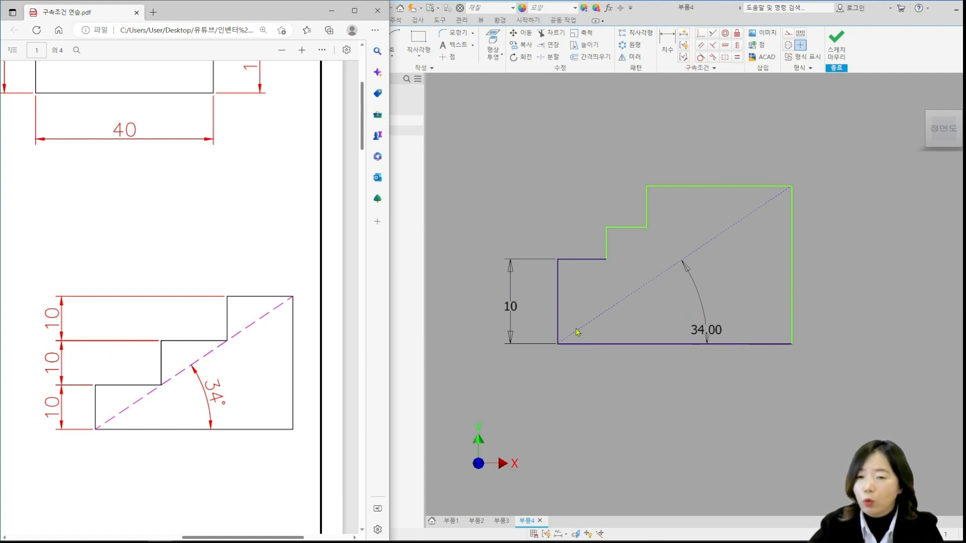
Apply a Coincident constraint between the inner corner at the end of the first step and the diagonal construction line
left_click(607, 259)
left_click(607, 258)
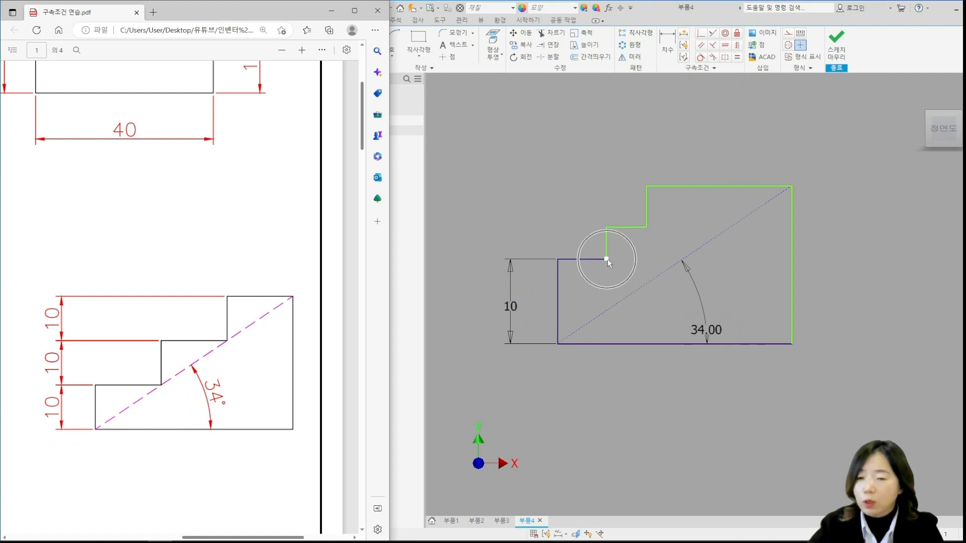
left_click(632, 292)
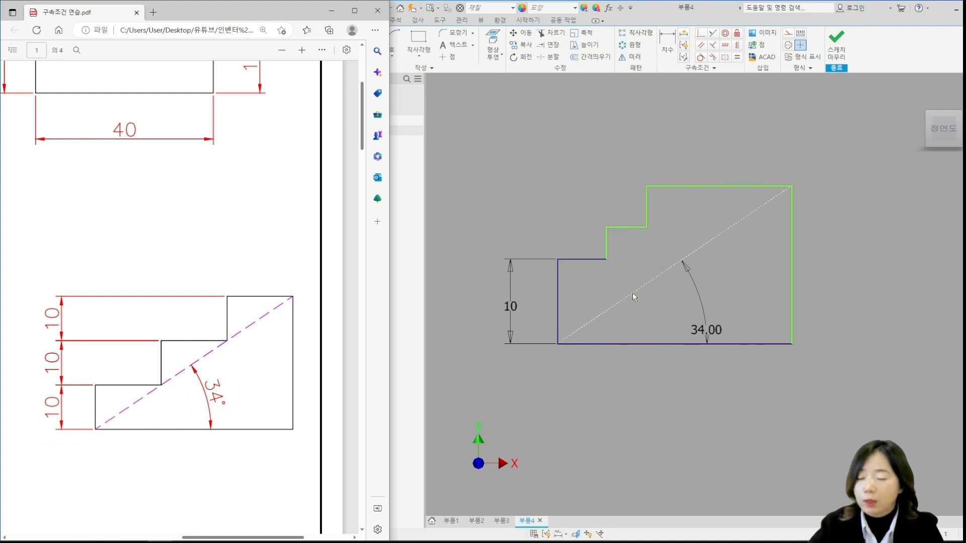
left_click(633, 292)
left_click(607, 259)
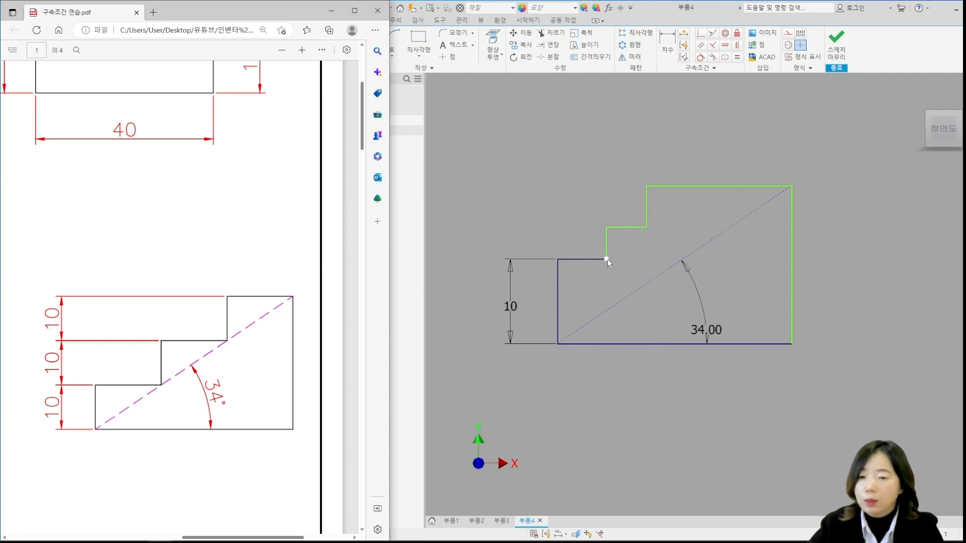
left_click(636, 291)
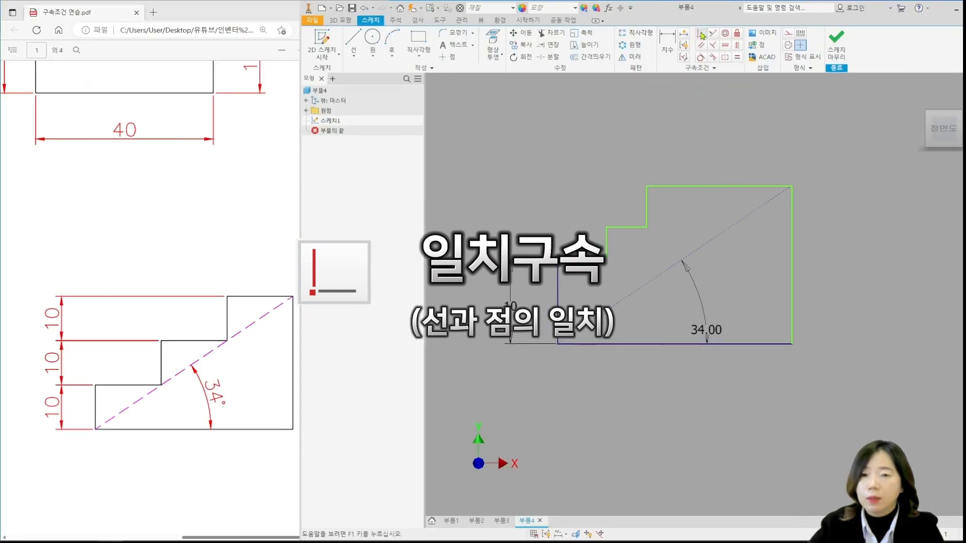
left_click(700, 34)
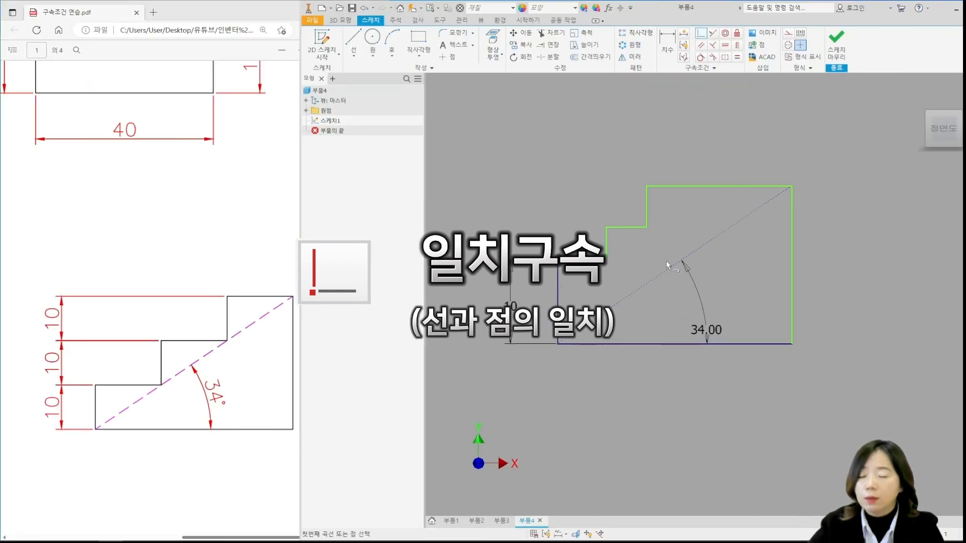
left_click(607, 259)
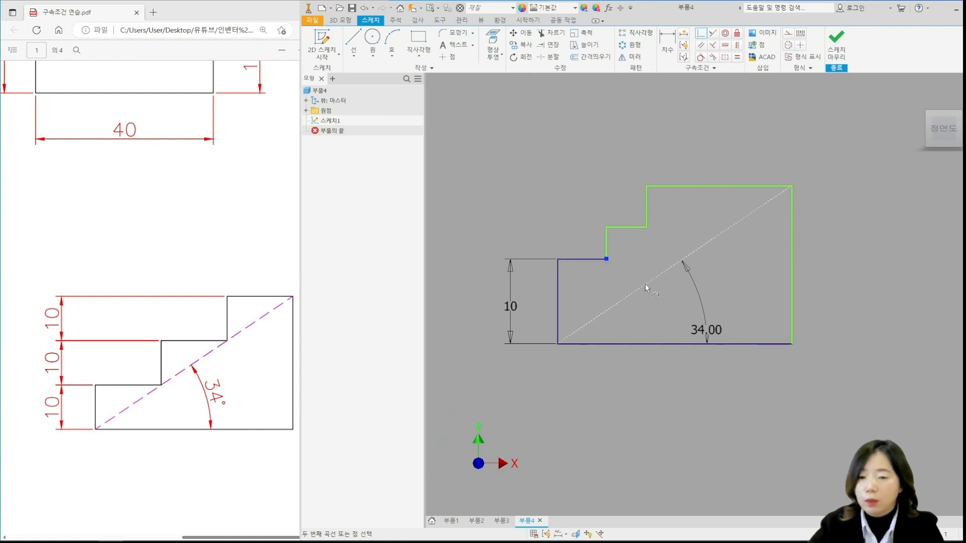
key("ctrl")
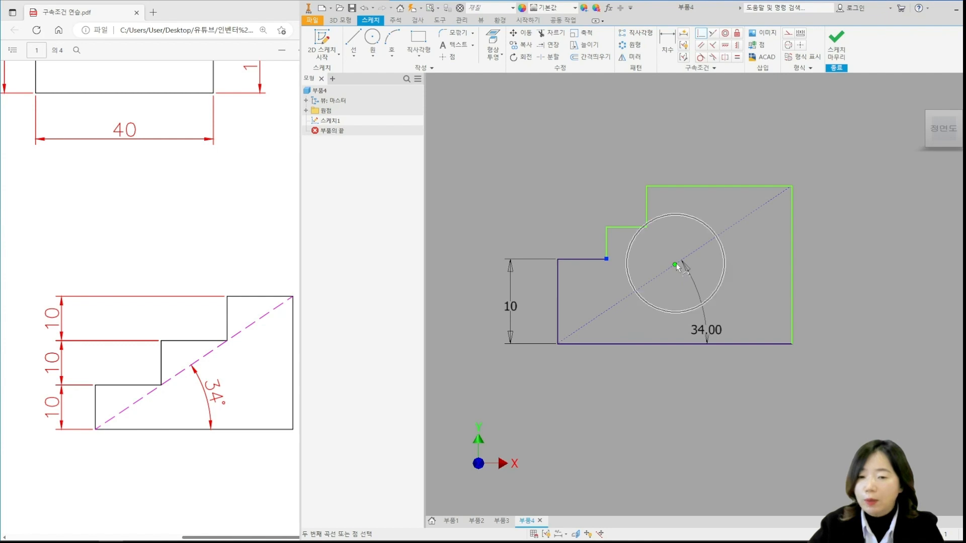
left_click(621, 299)
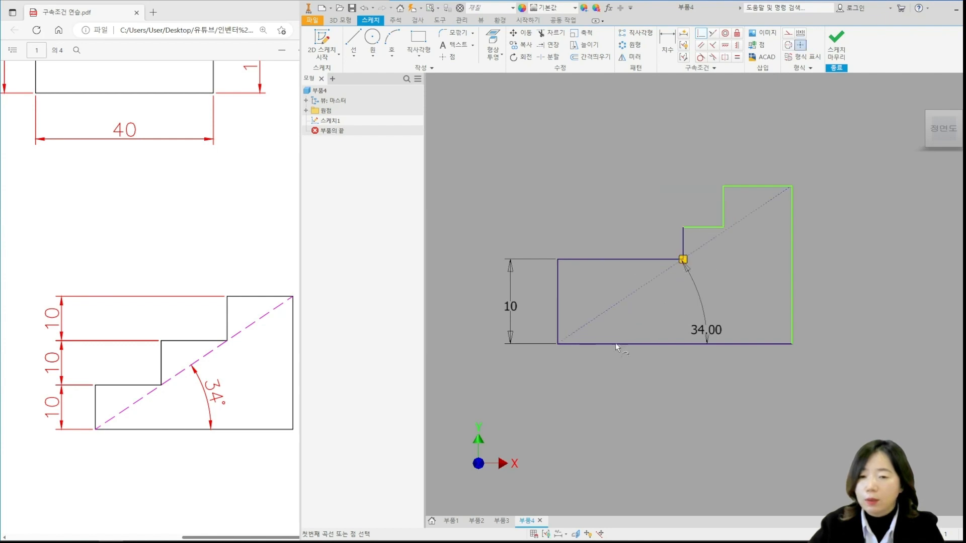
Make the inner corner between the second and third steps coincident with the diagonal construction line and finish constraining
left_click(722, 227)
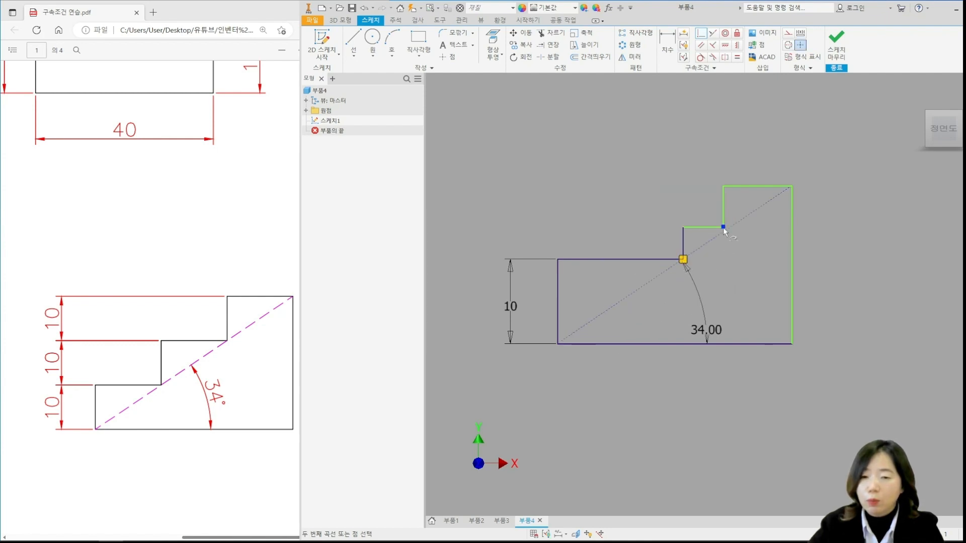
left_click(757, 207)
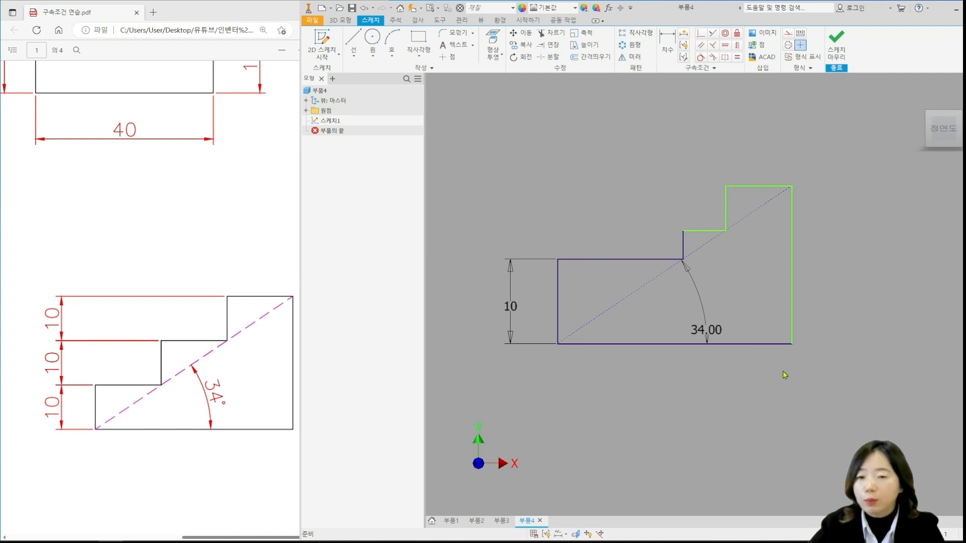
scroll(704, 262, "down", 1)
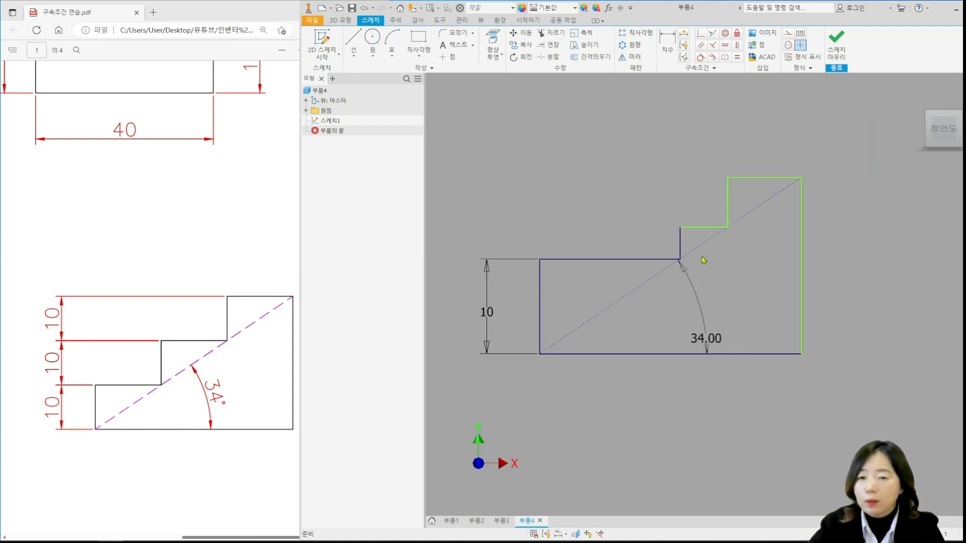
Apply an Equal constraint between the first step's 10 mm vertical line and the second step's vertical line
left_click(681, 237)
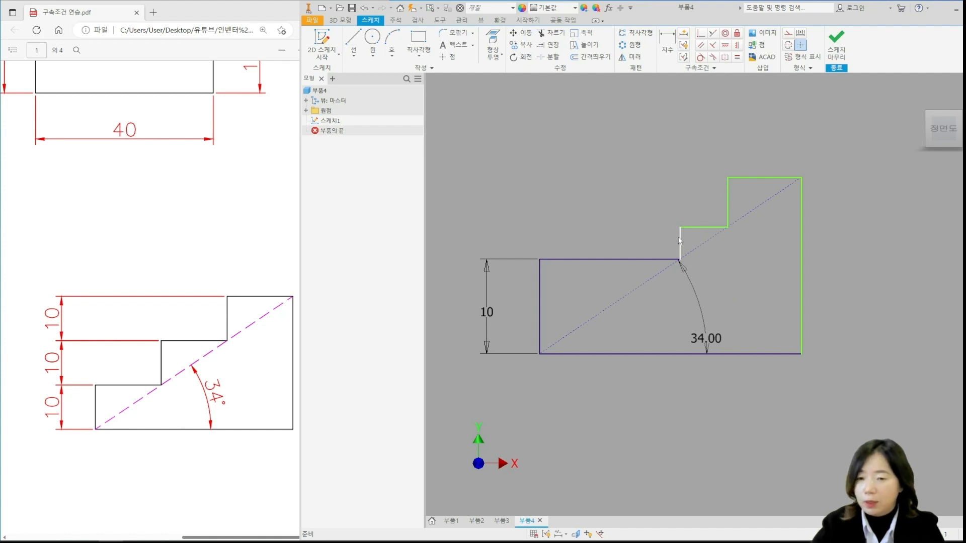
mouse_move(661, 233)
left_mouse_down()
mouse_move(657, 250)
mouse_move(674, 244)
left_mouse_up()
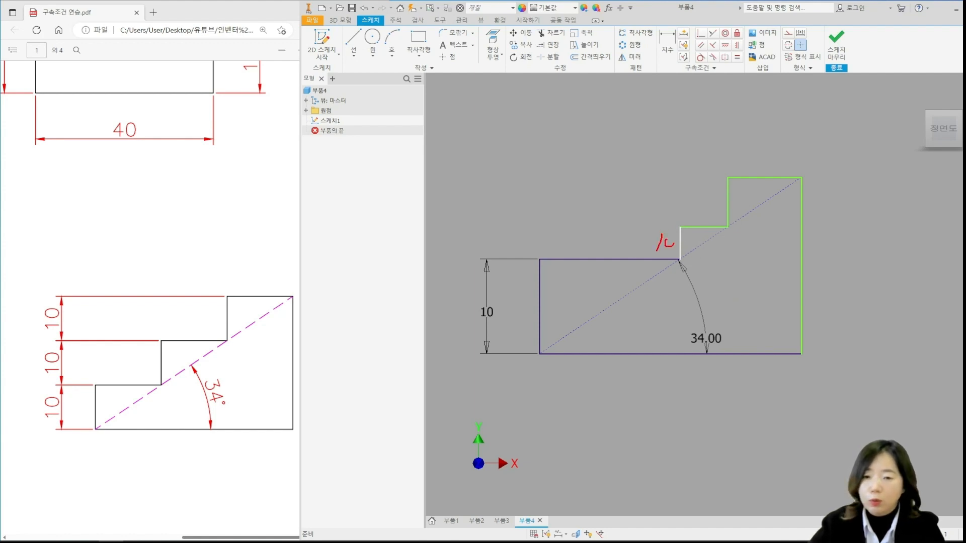
left_click_drag(702, 192, 706, 216)
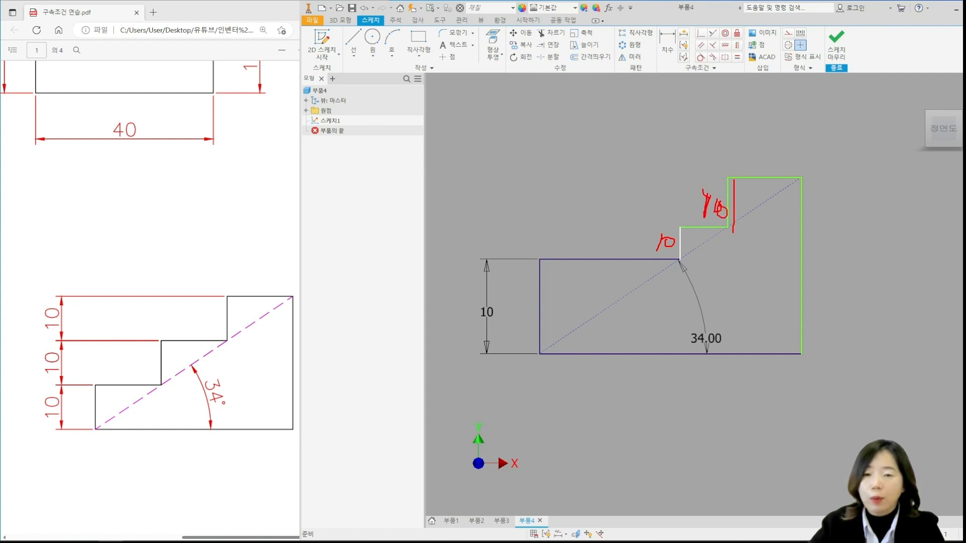
key("Escape")
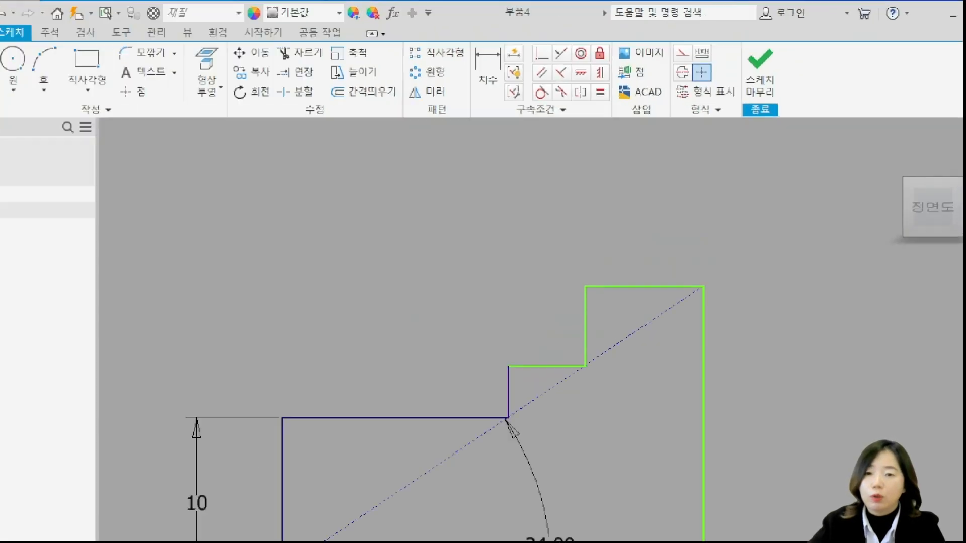
left_click_drag(499, 101, 527, 134)
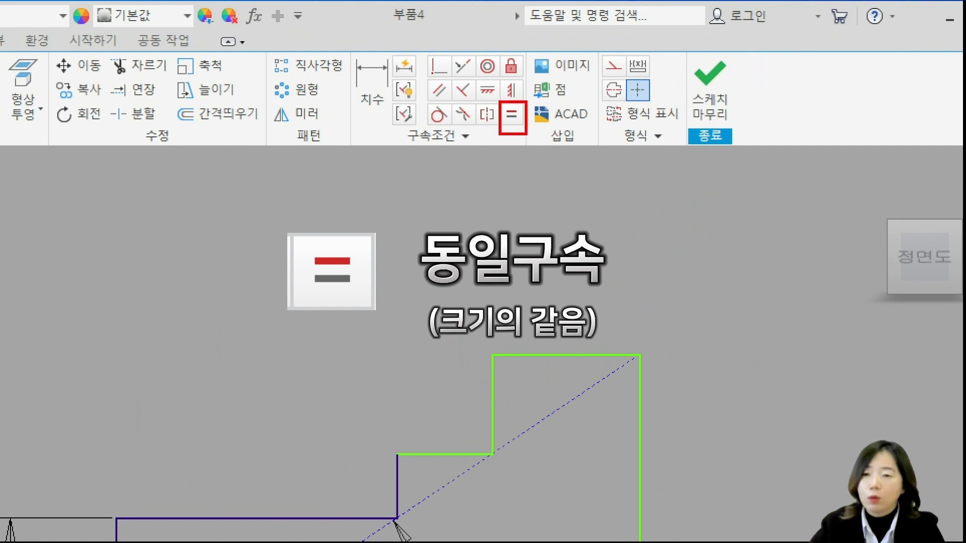
key("Escape")
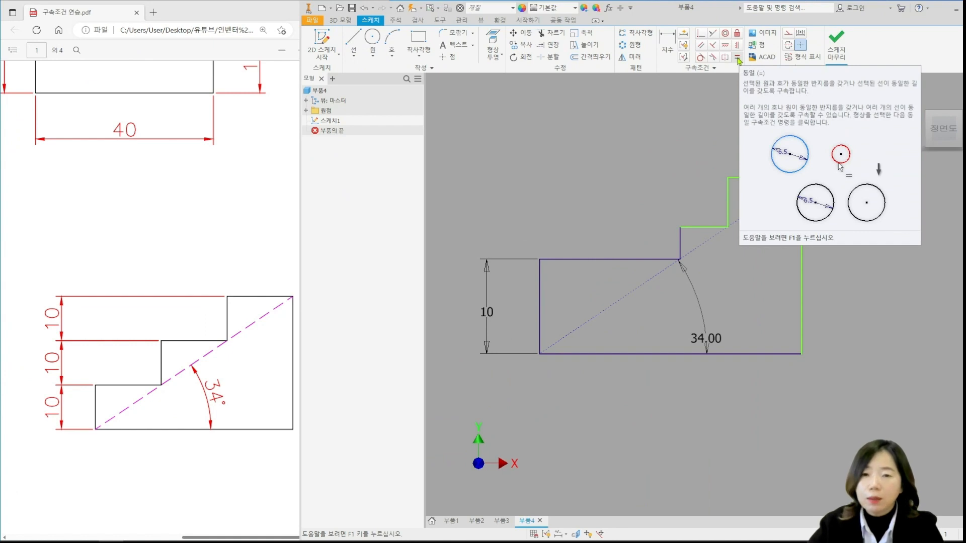
left_click(738, 58)
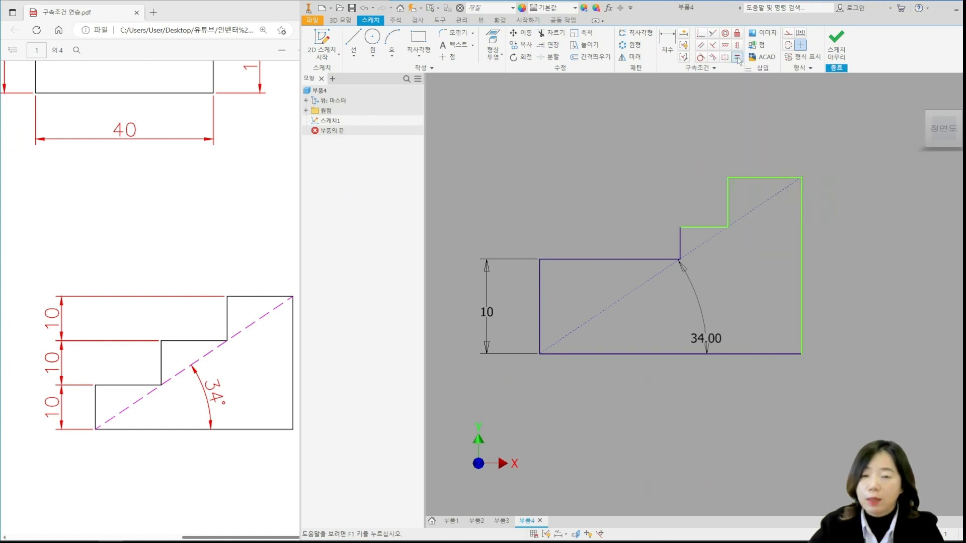
left_click(540, 286)
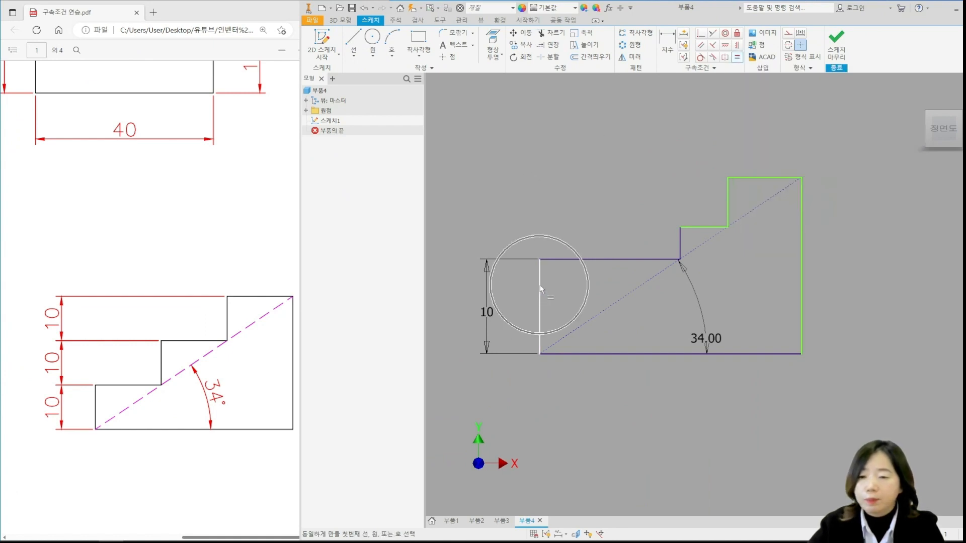
left_click(680, 246)
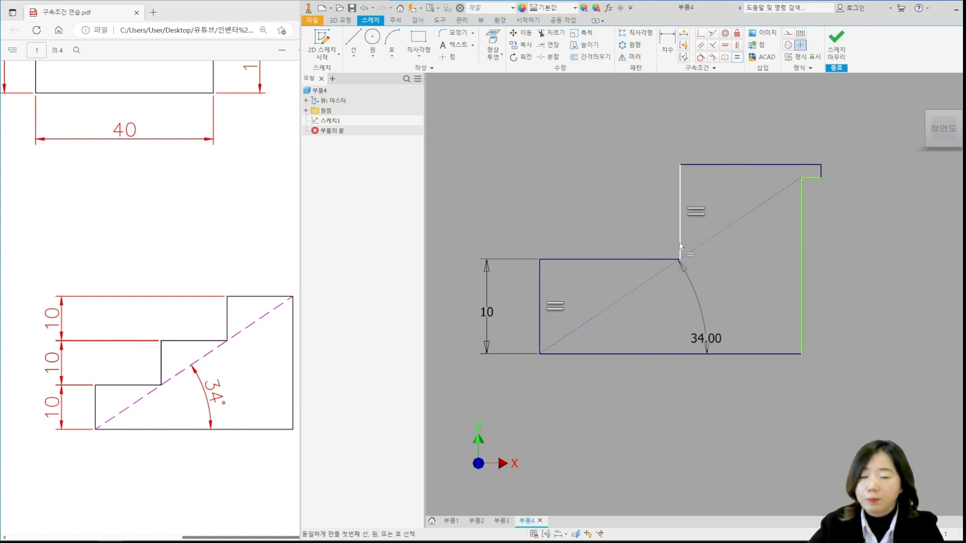
End the Equal constraint and move the diagonal's upper endpoint outward so the third step rises beyond the second
scroll(819, 243, "down", 3)
mouse_move(820, 243)
middle_mouse_down()
mouse_move(627, 263)
mouse_move(701, 237)
middle_mouse_up()
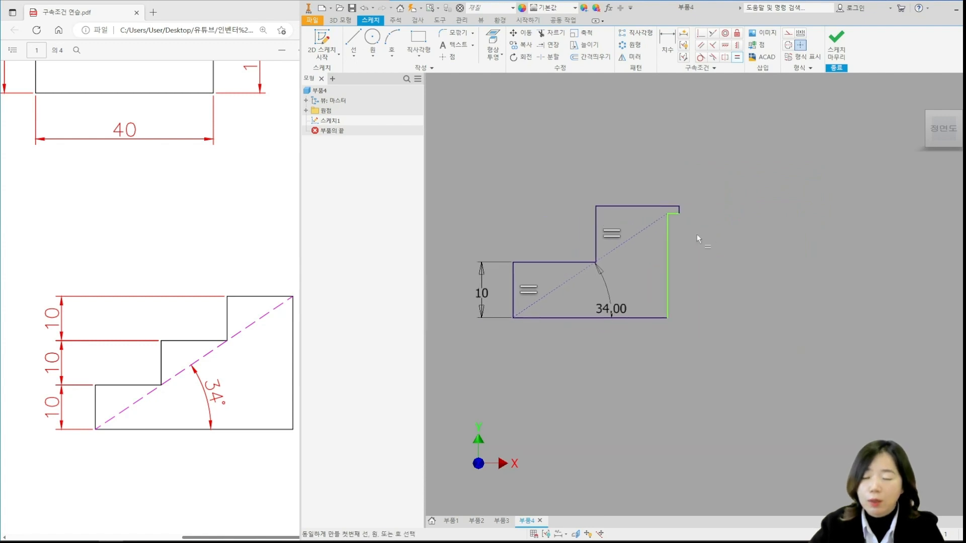
key("Escape")
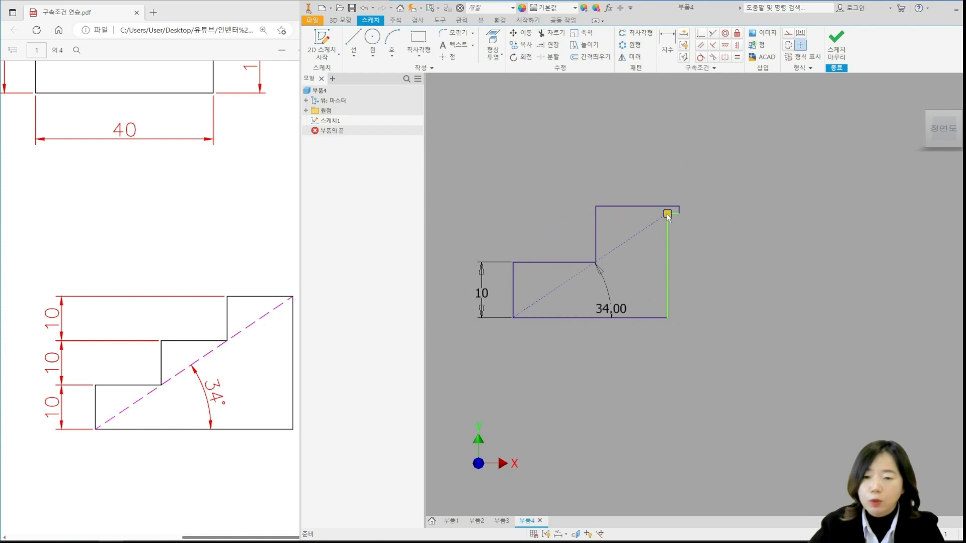
mouse_move(667, 214)
left_mouse_down()
mouse_move(717, 217)
mouse_move(748, 201)
mouse_move(768, 233)
left_mouse_up()
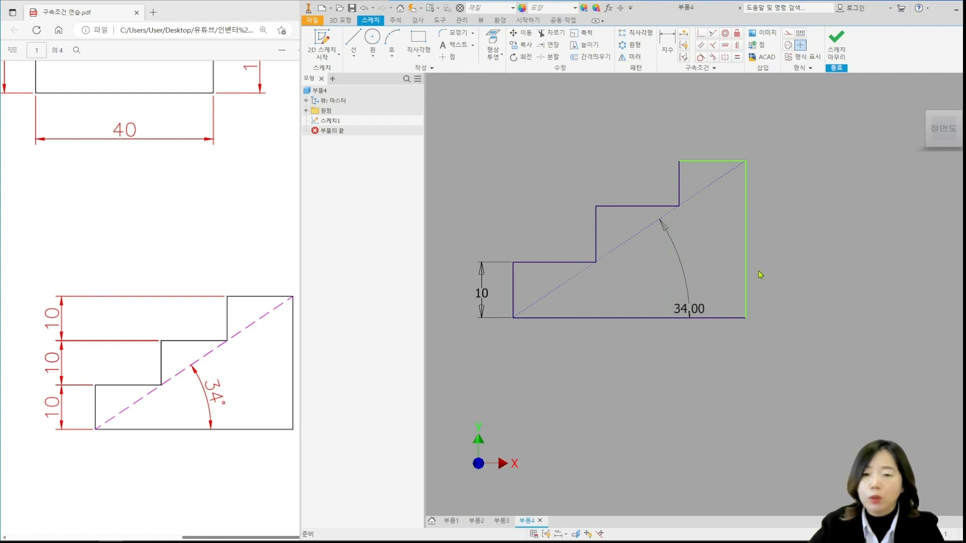
Apply an Equal constraint between the vertical lines of the second and third steps
left_click(737, 58)
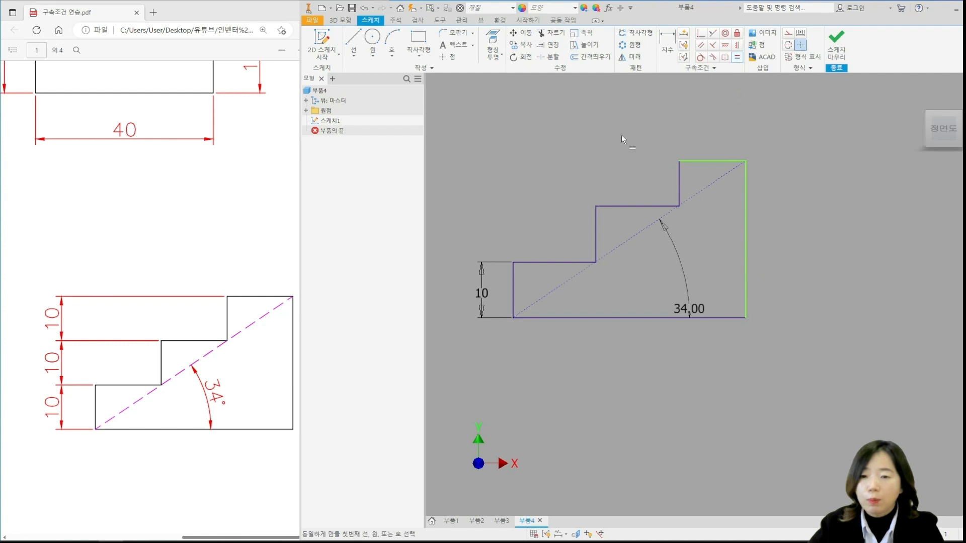
left_click(595, 233)
left_click(679, 176)
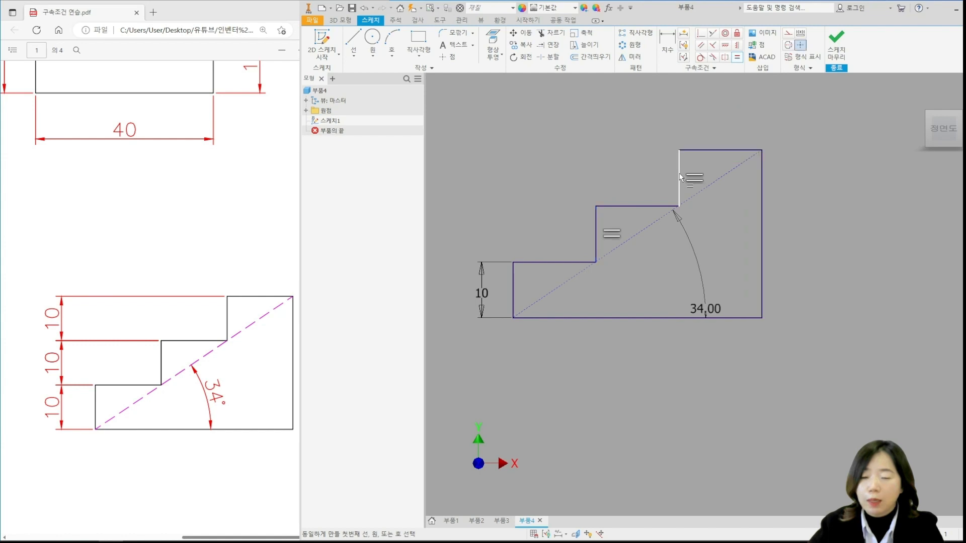
End the Equal constraint and show all constraints applied to the stair sketch
key("Escape")
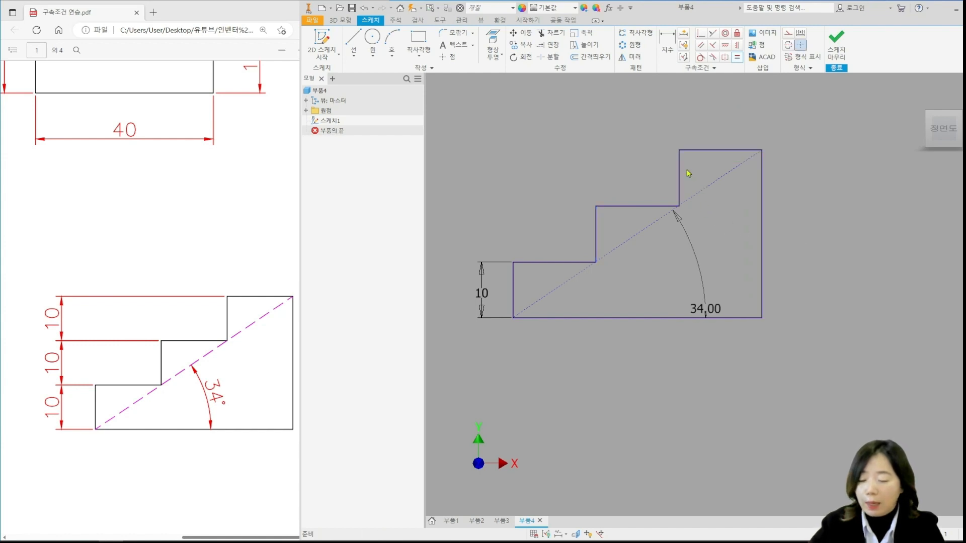
key("F8")
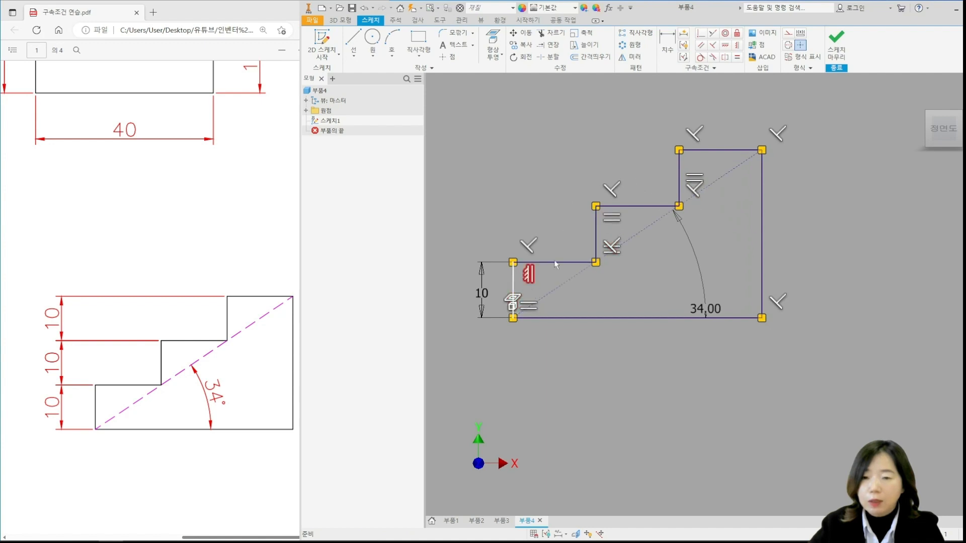
left_click(670, 49)
left_click(597, 235)
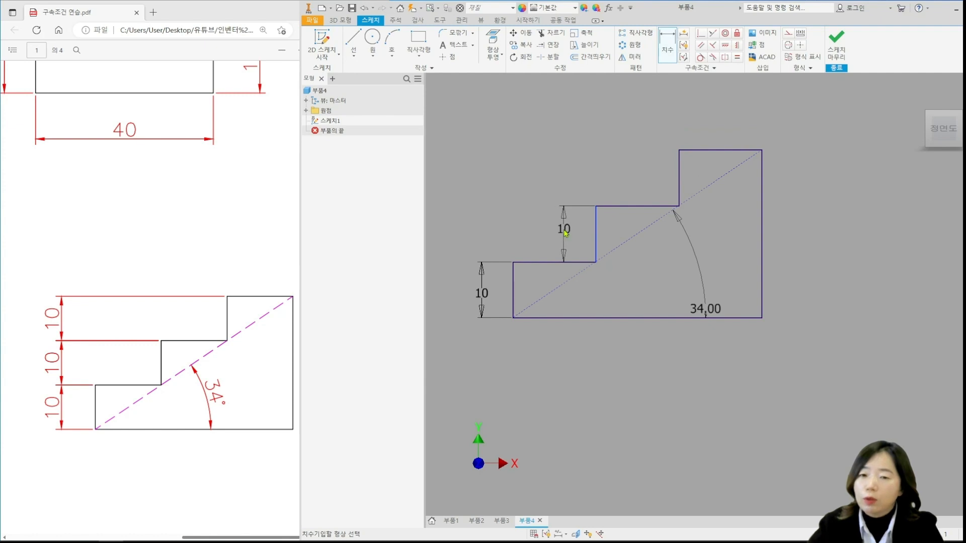
key("Escape")
Set the first step's height dimension to 15 mm
middle_click_drag(590, 283, 618, 292)
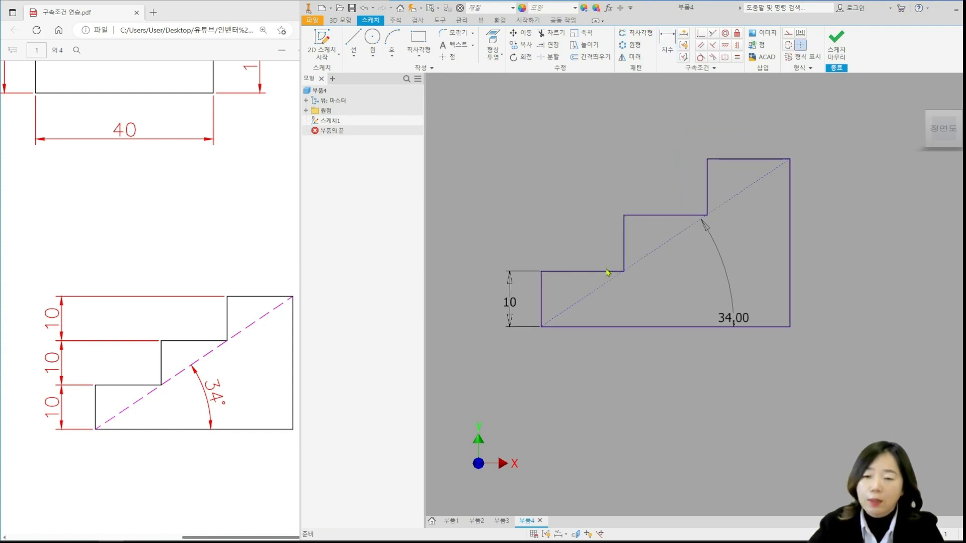
middle_click_drag(607, 272, 630, 262)
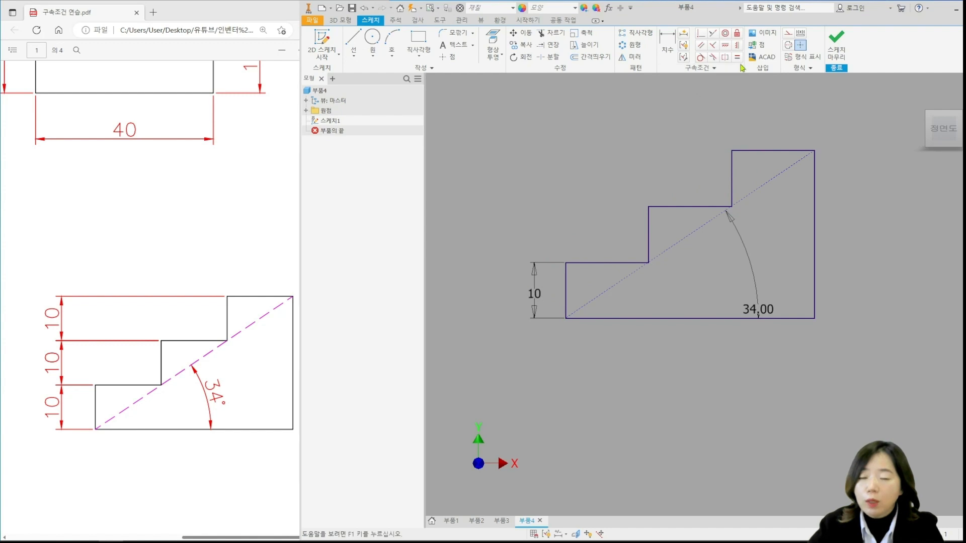
double_click(536, 296)
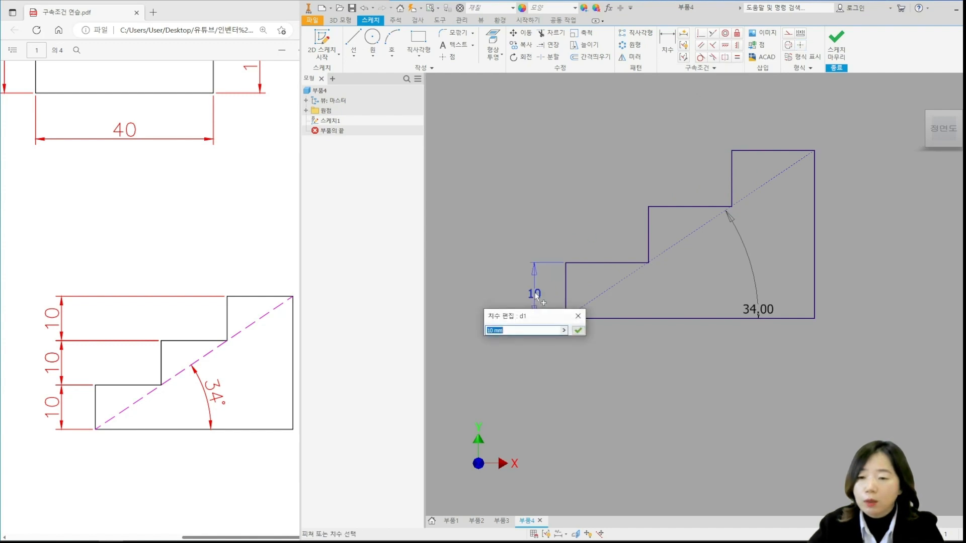
type("15")
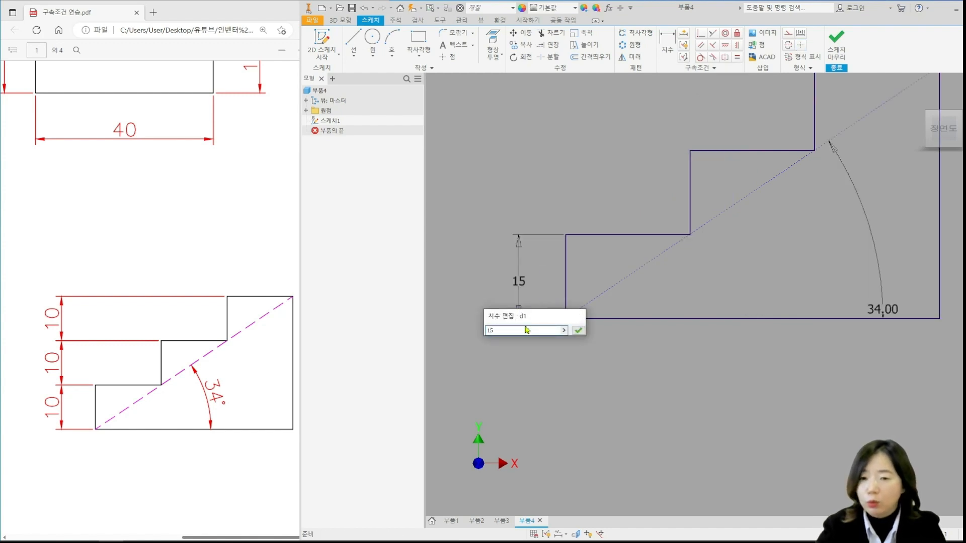
key("Return")
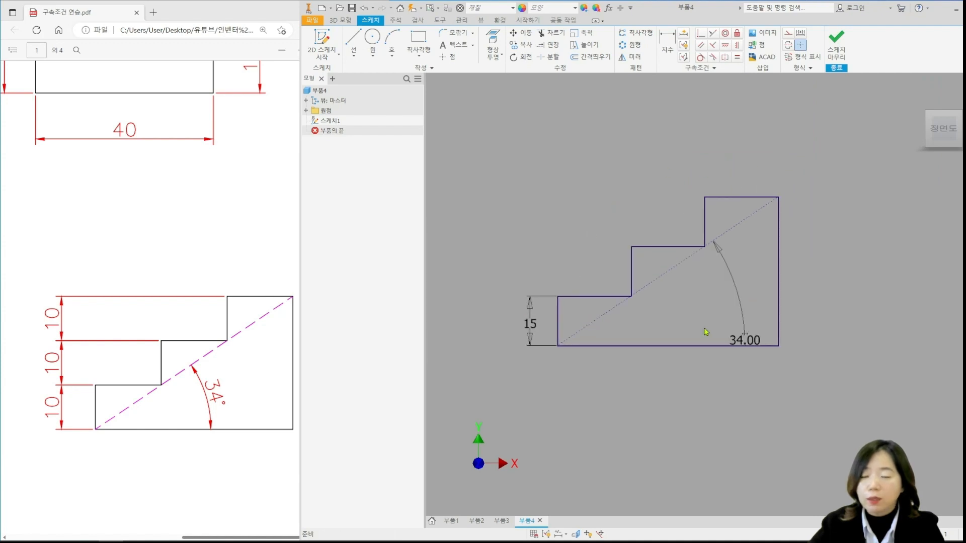
Set the first step's height dimension to 12 mm
double_click(529, 327)
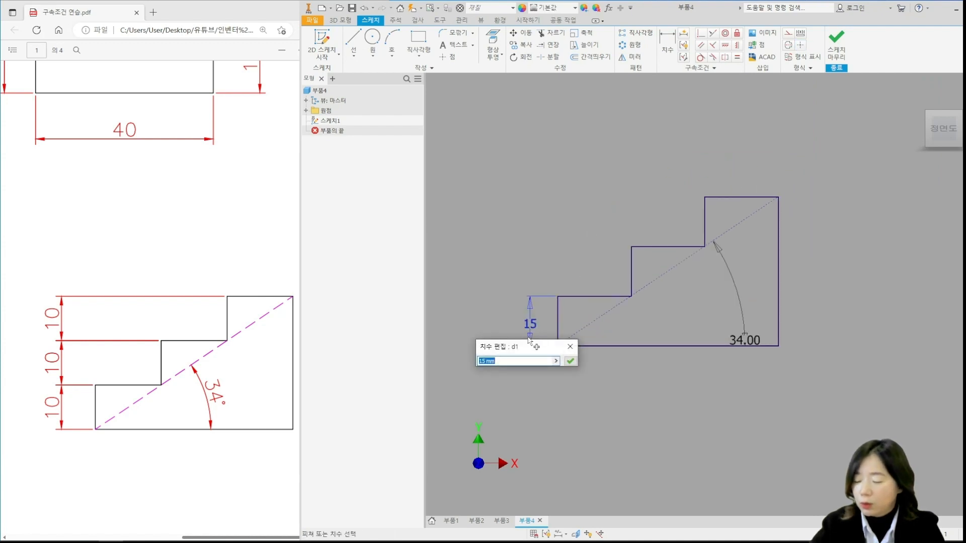
type("12")
key("Return")
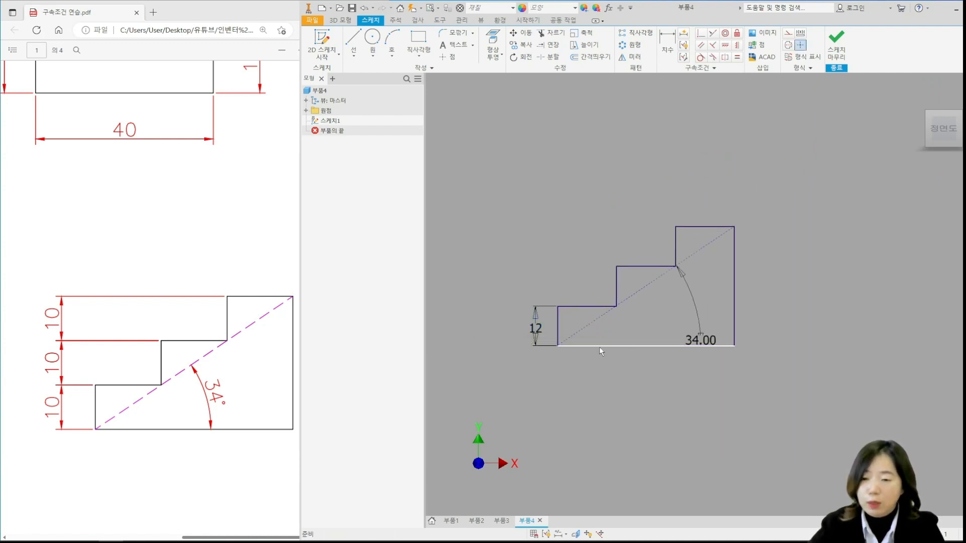
scroll(608, 315, "up", 3)
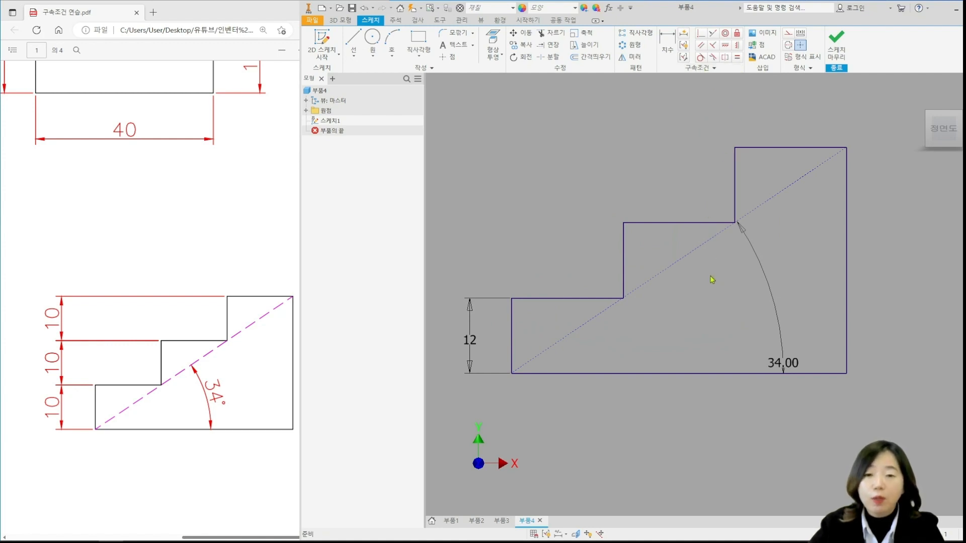
Go to the six-pointed star drawing in the practice PDF and create a new part from the Standard (mm).ipt template
left_click(190, 471)
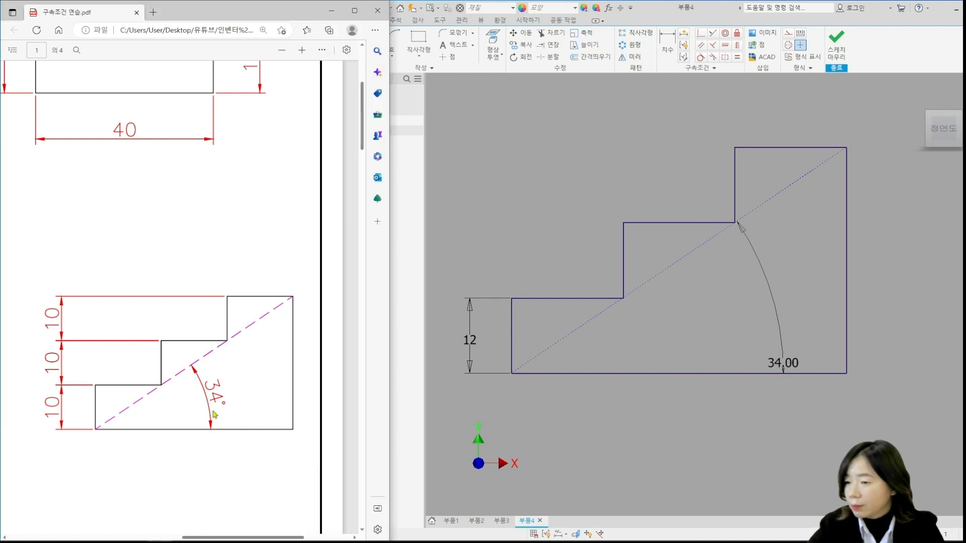
scroll(212, 418, "down", 3)
scroll(215, 414, "down", 5)
left_click(453, 155)
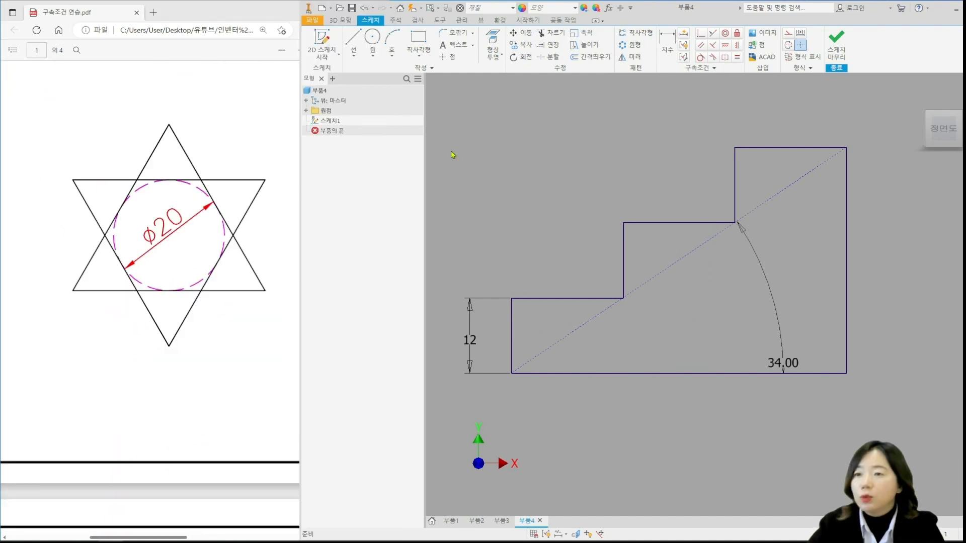
left_click(322, 7)
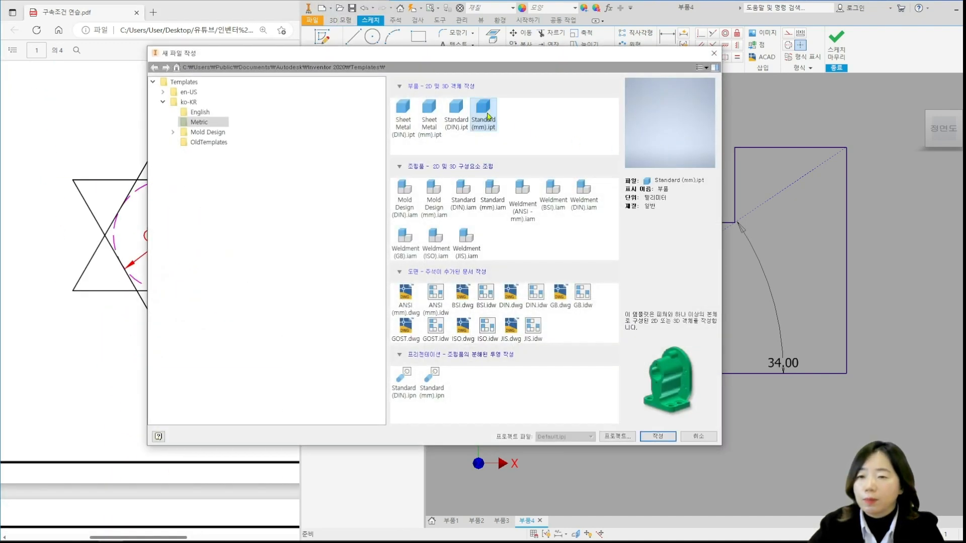
double_click(484, 120)
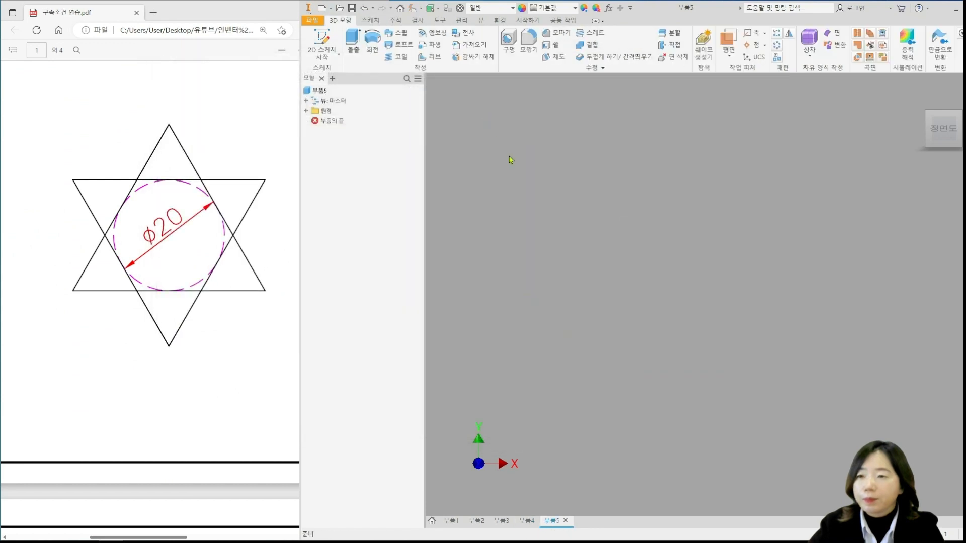
Start a sketch on the XY plane and draw a circle about 12.8 mm in diameter centred on the origin
left_click(323, 40)
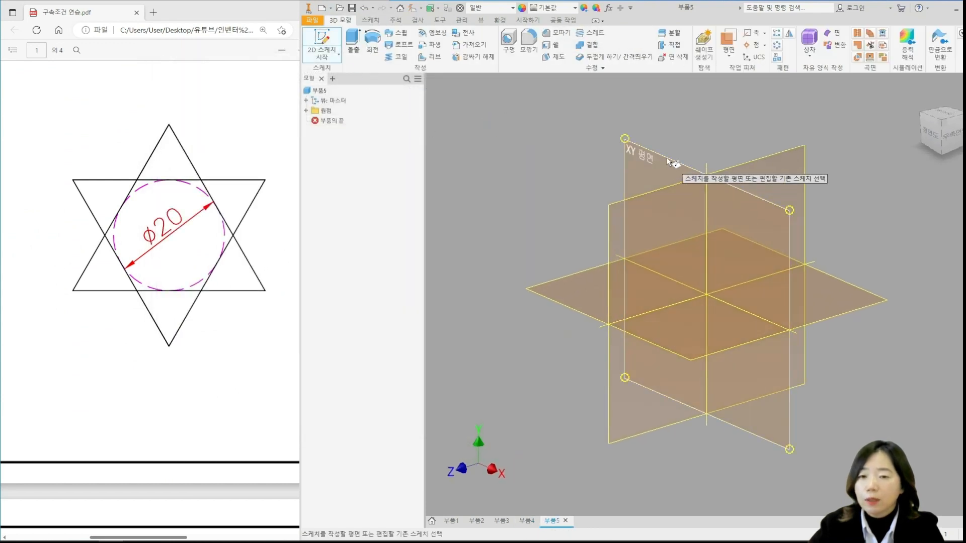
left_click(667, 160)
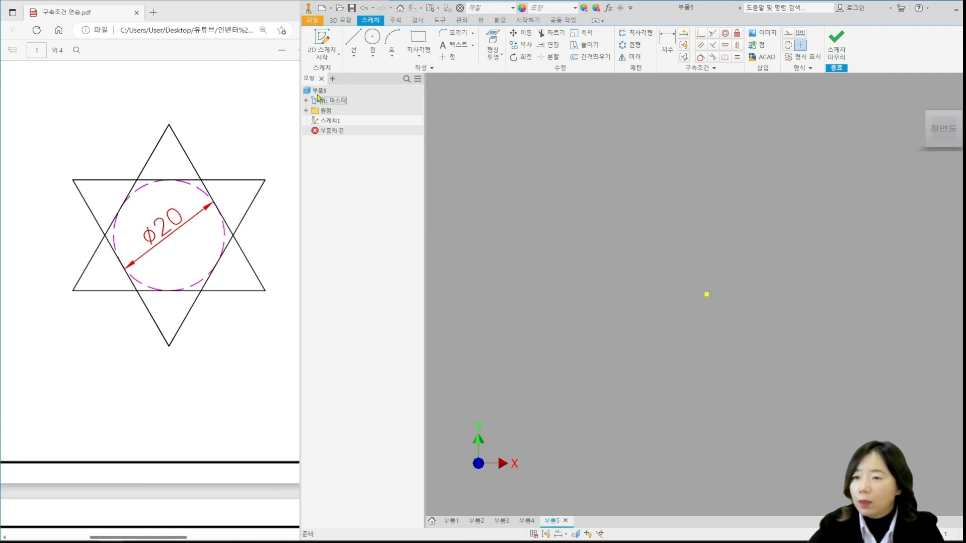
left_click(369, 44)
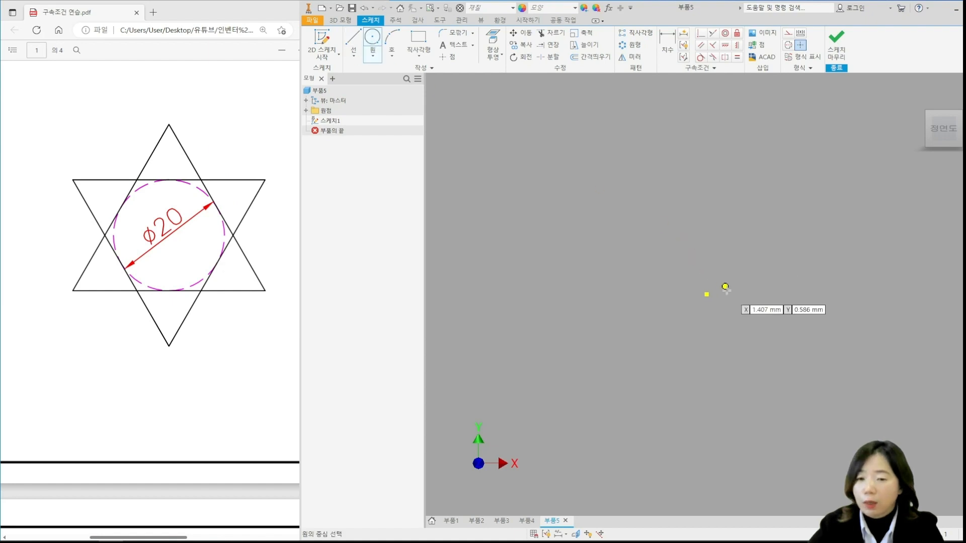
left_click(707, 294)
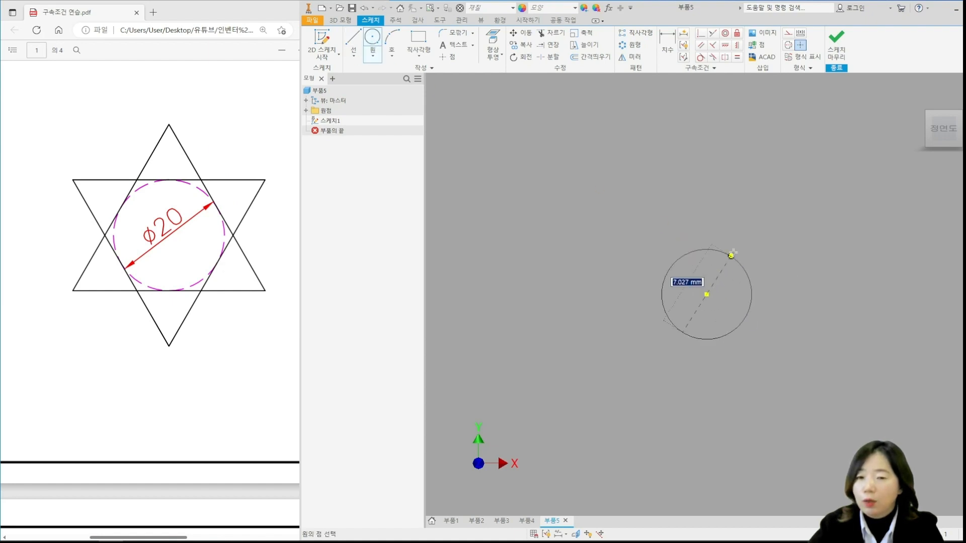
left_click(755, 228)
middle_click_drag(757, 323, 683, 320)
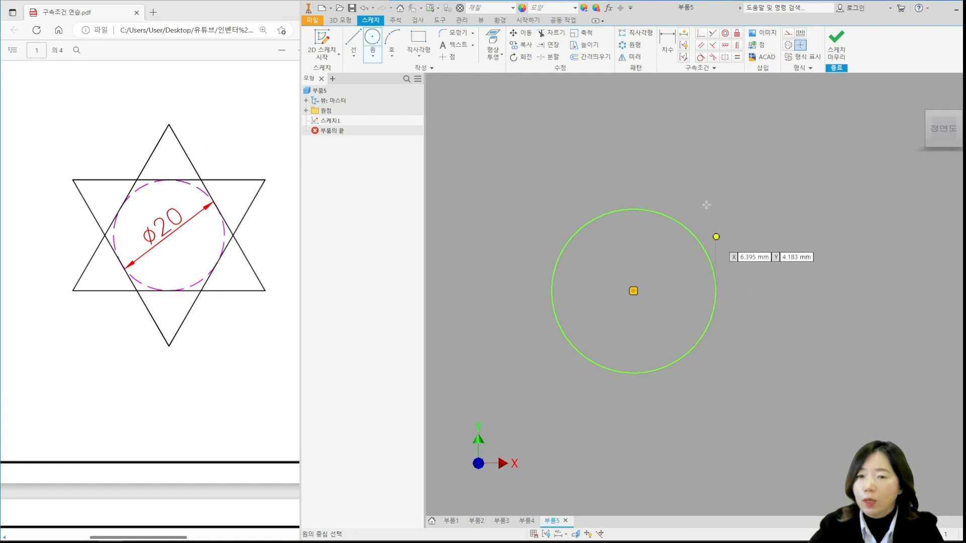
Dimension the circle's diameter as 20 mm and convert the circle to construction geometry
key("d")
left_click(696, 242)
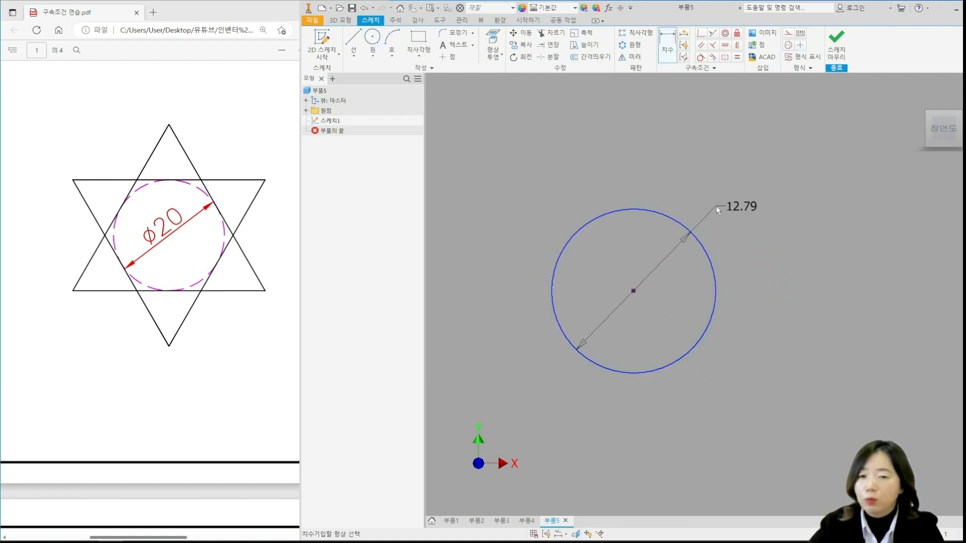
left_click(717, 206)
type("20")
key("Return")
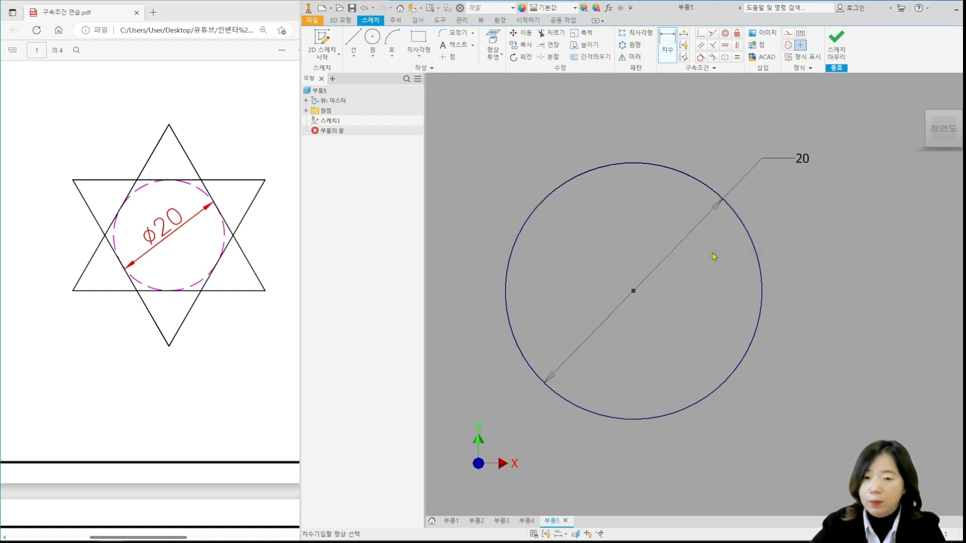
scroll(728, 258, "down", 2)
key("Escape")
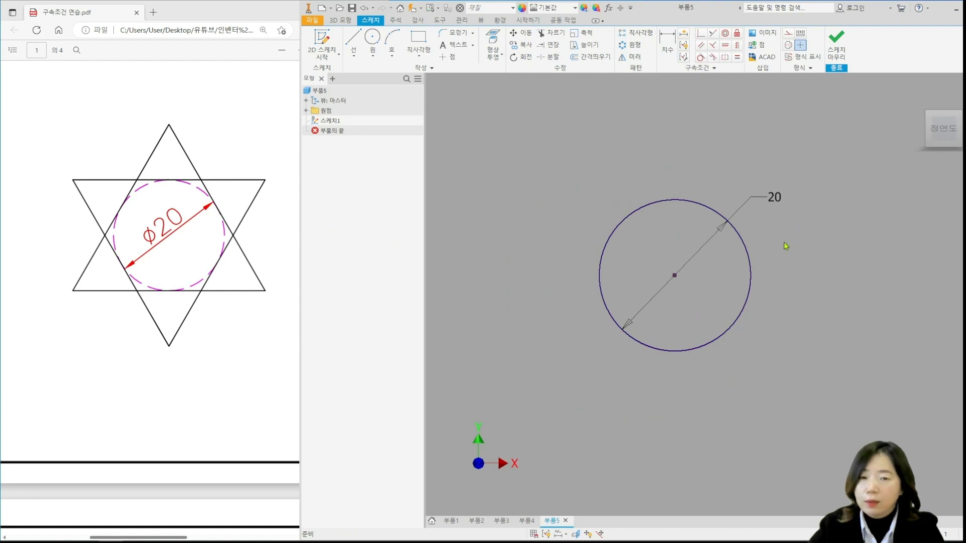
left_click(749, 267)
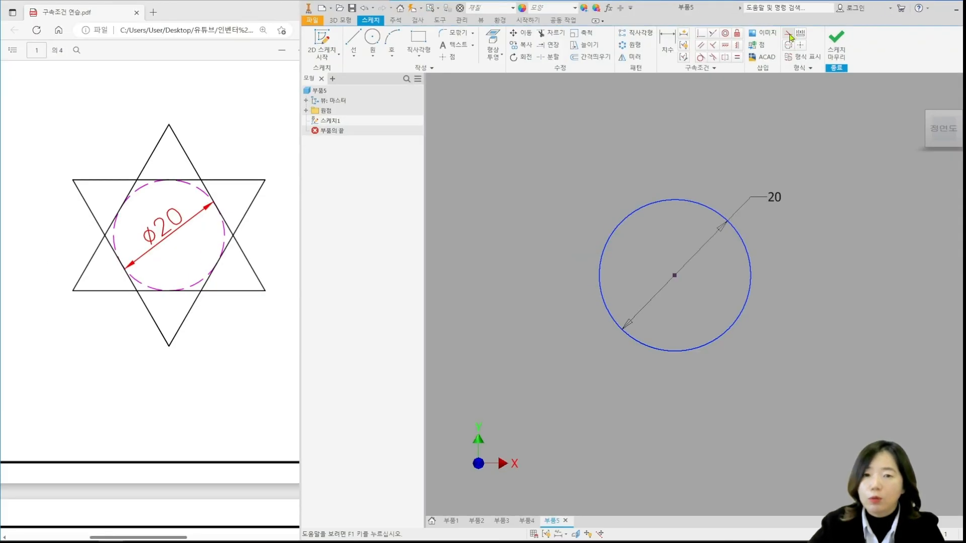
left_click(789, 34)
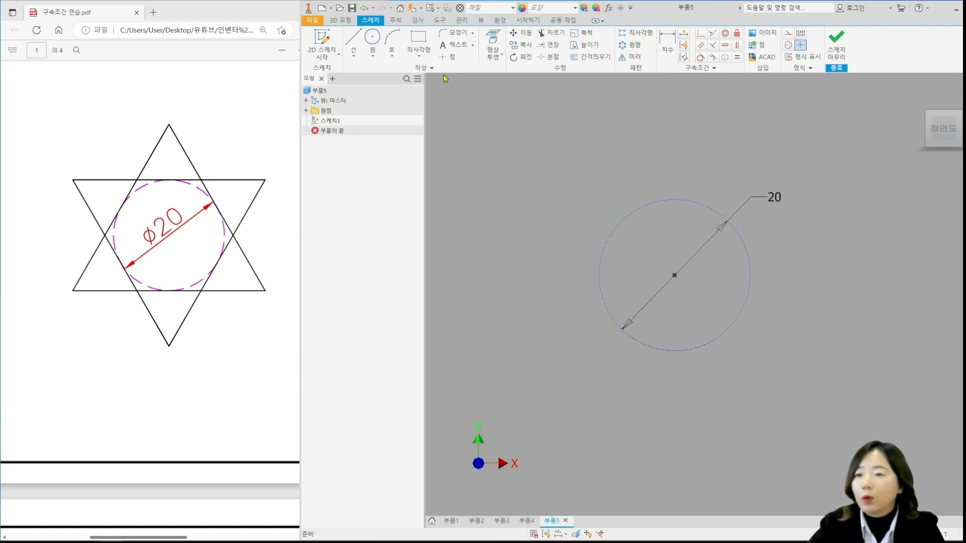
Draw an upright 3-sided circumscribed polygon centred on the origin, with its base midpoint at the bottom of the construction circle
left_click(419, 56)
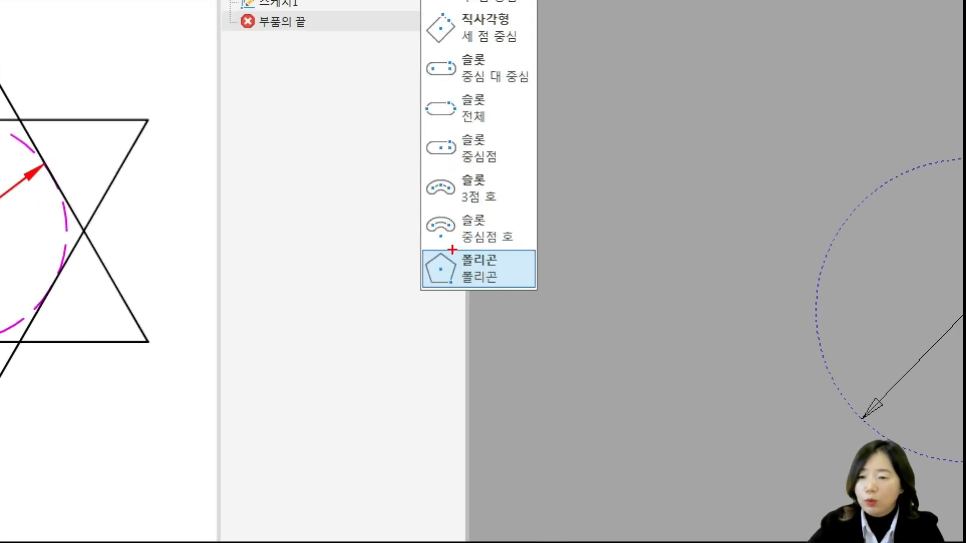
left_click_drag(416, 245, 538, 295)
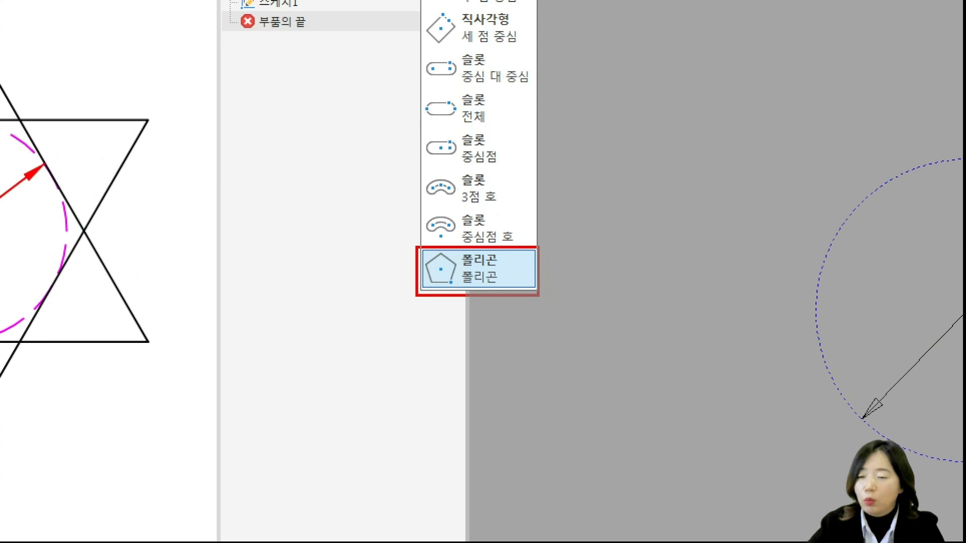
left_click(480, 270)
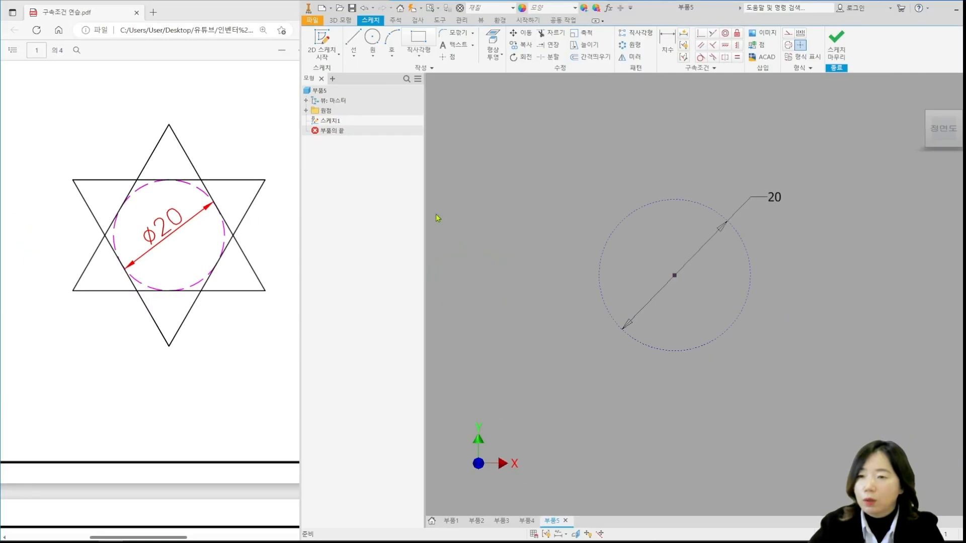
left_click(419, 56)
left_click(430, 256)
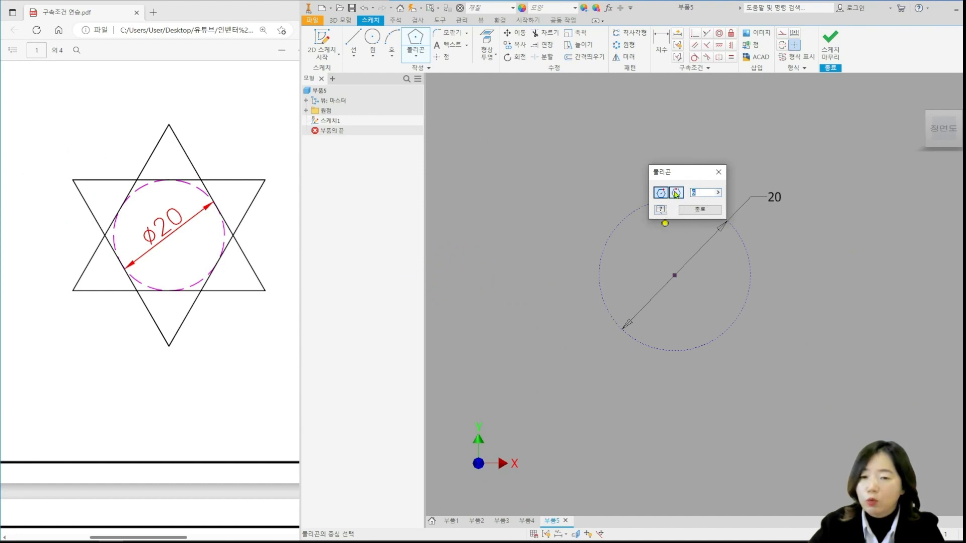
type("6")
left_click(676, 193)
left_click_drag(701, 193, 607, 109)
left_click(674, 275)
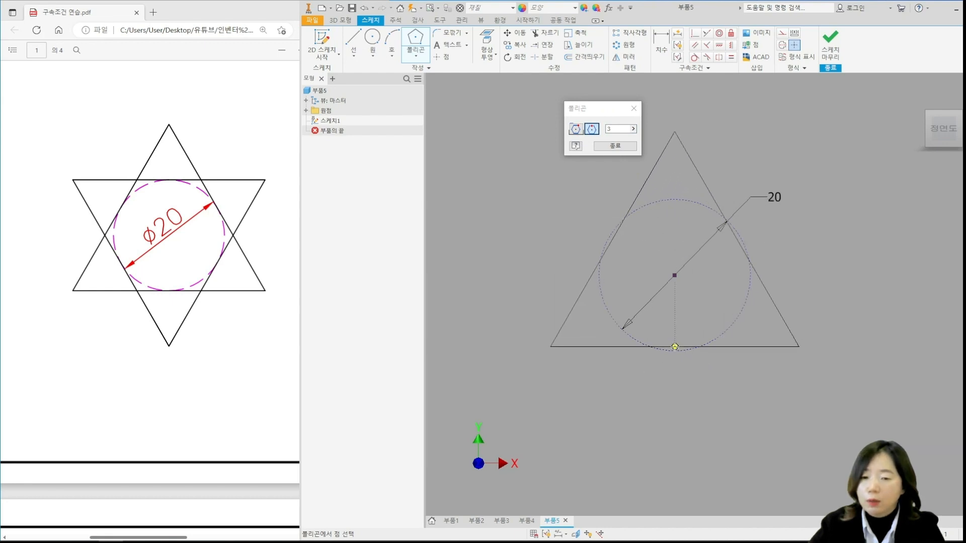
left_click(675, 351)
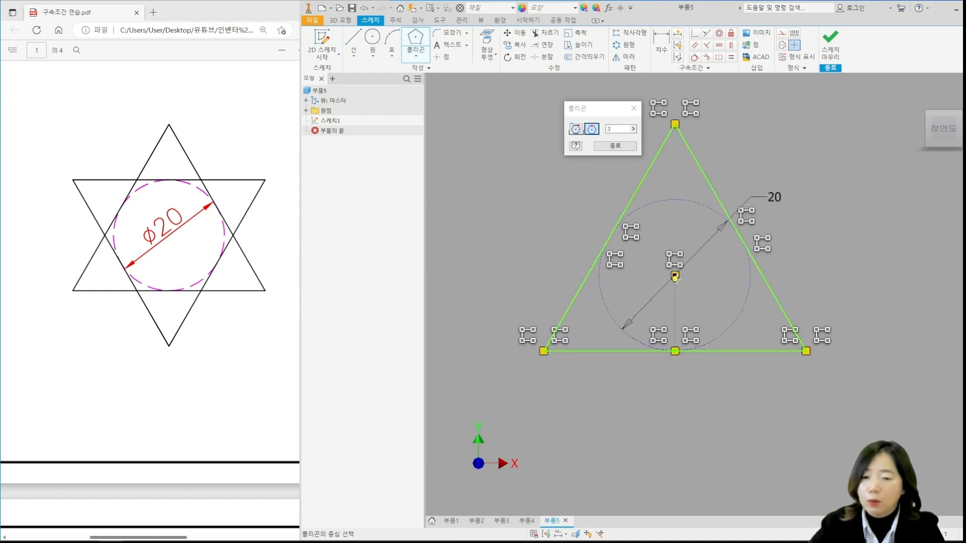
Draw an inverted 3-sided circumscribed polygon from the origin to the top of the construction circle and end the Polygon command
left_click(674, 275)
left_click(674, 199)
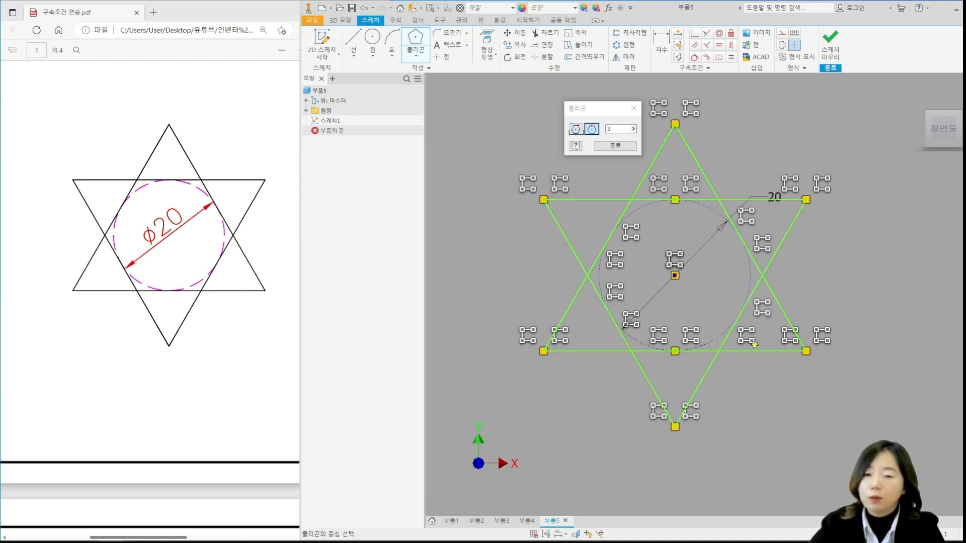
key("Escape")
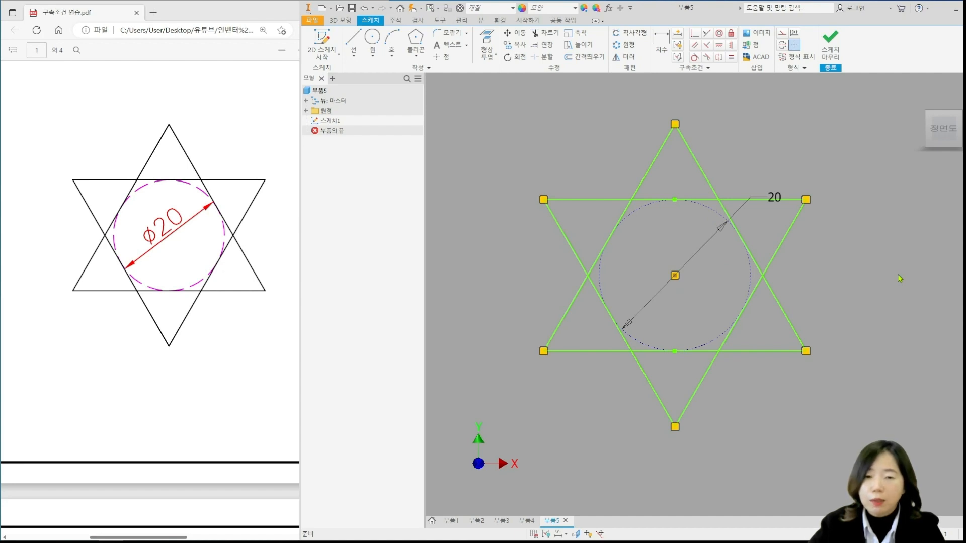
Pull the upright triangle's apex slightly to the left so the triangle tilts around the circle
mouse_move(806, 203)
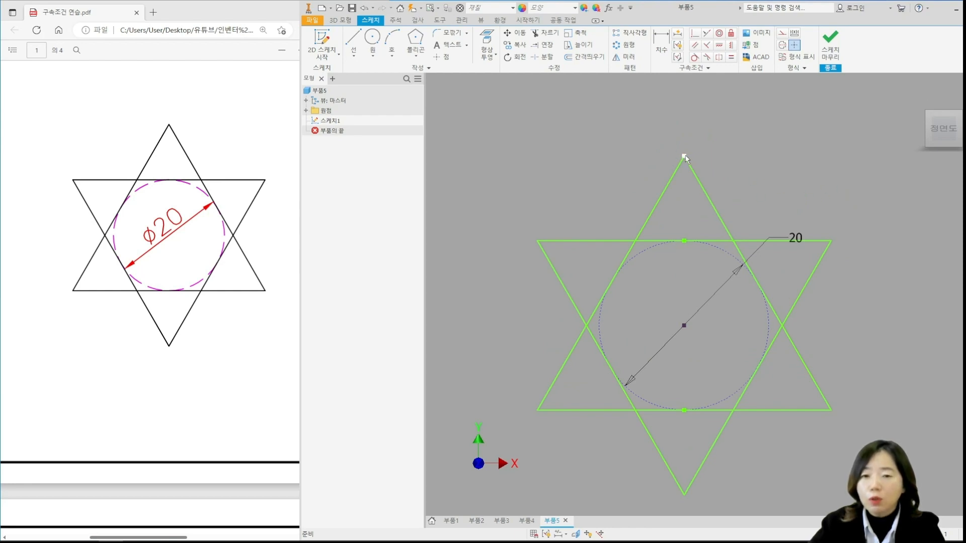
mouse_move(684, 156)
left_mouse_down()
mouse_move(811, 212)
mouse_move(685, 153)
mouse_move(672, 155)
mouse_move(693, 155)
mouse_move(662, 157)
mouse_move(562, 207)
mouse_move(670, 157)
left_mouse_up()
middle_click_drag(824, 351, 824, 311)
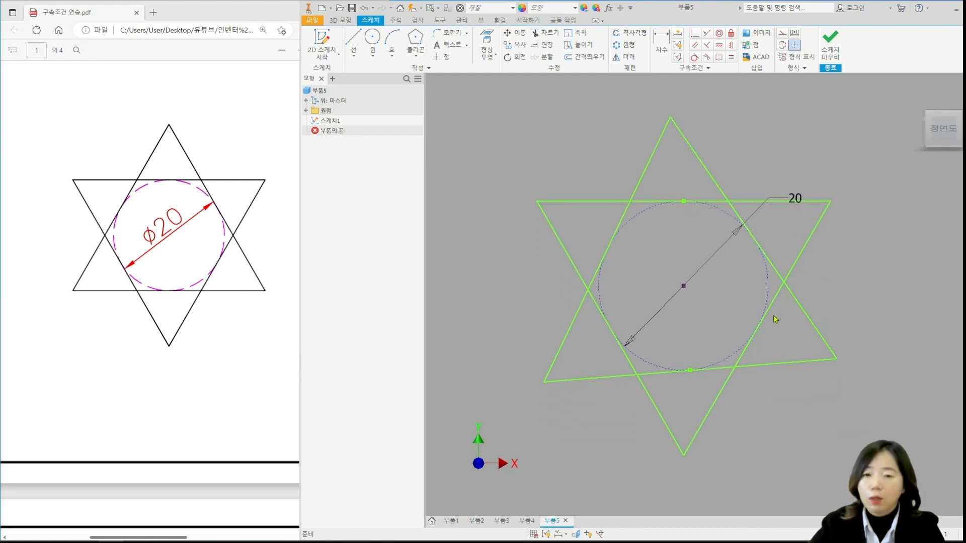
Apply a horizontal constraint to the upright triangle's base and to the inverted triangle's upper side, and end the command
left_click(790, 363)
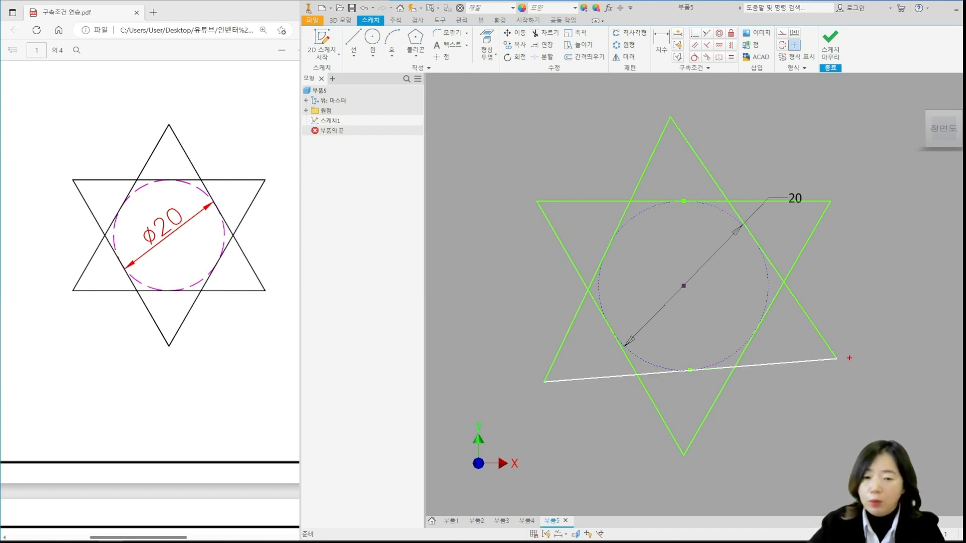
mouse_move(843, 361)
left_mouse_down("shift")
mouse_move(534, 376)
mouse_move(516, 361)
left_mouse_up("shift")
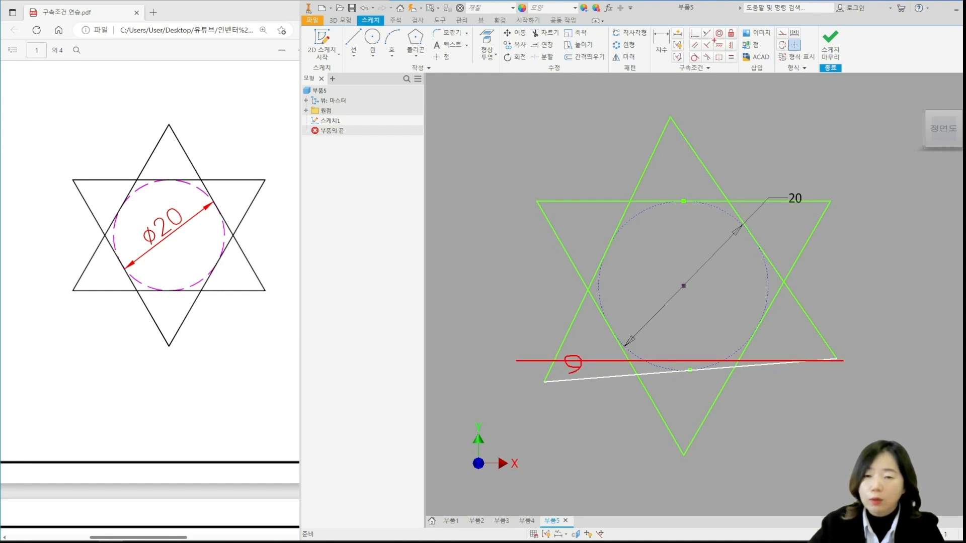
mouse_move(714, 40)
left_mouse_down("shift")
mouse_move(732, 57)
mouse_move(716, 53)
left_mouse_up("shift")
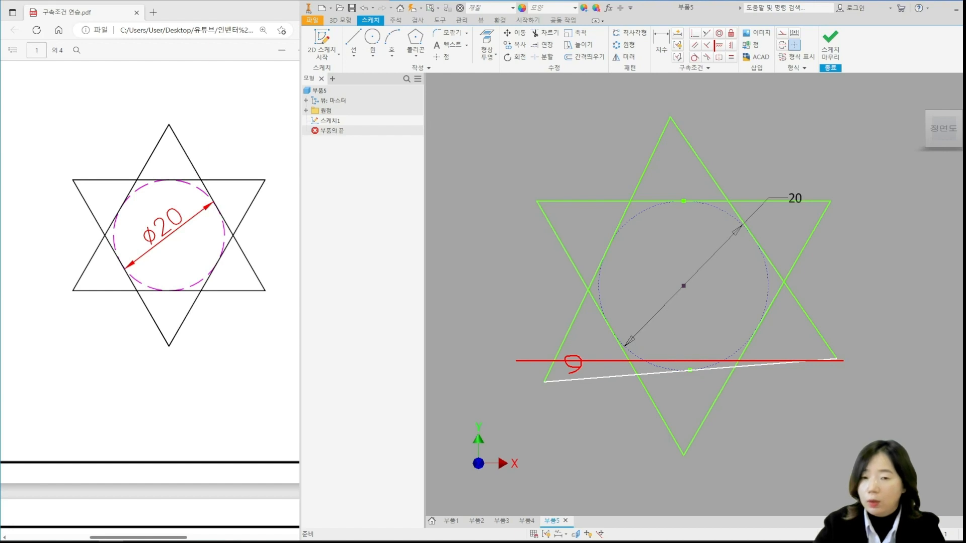
key("Escape")
left_click(722, 47)
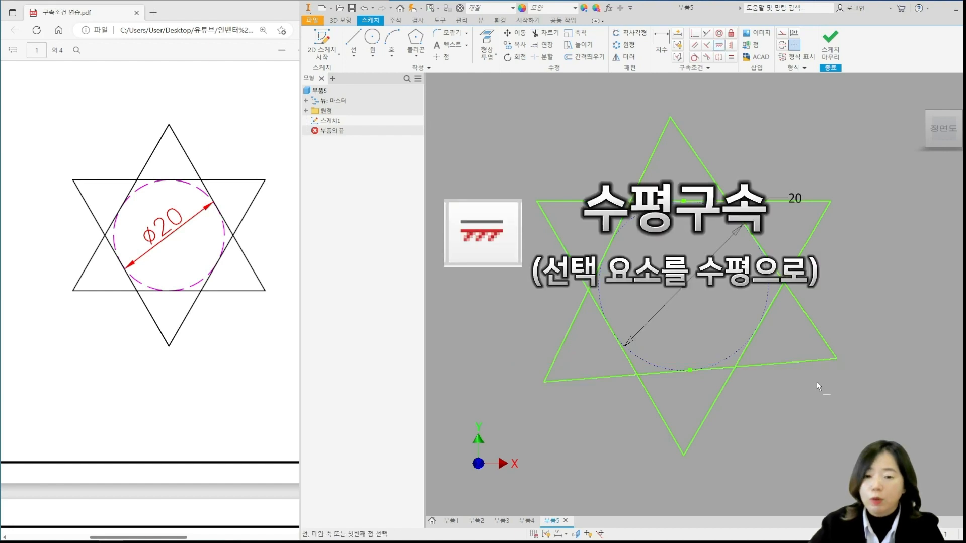
left_click(787, 363)
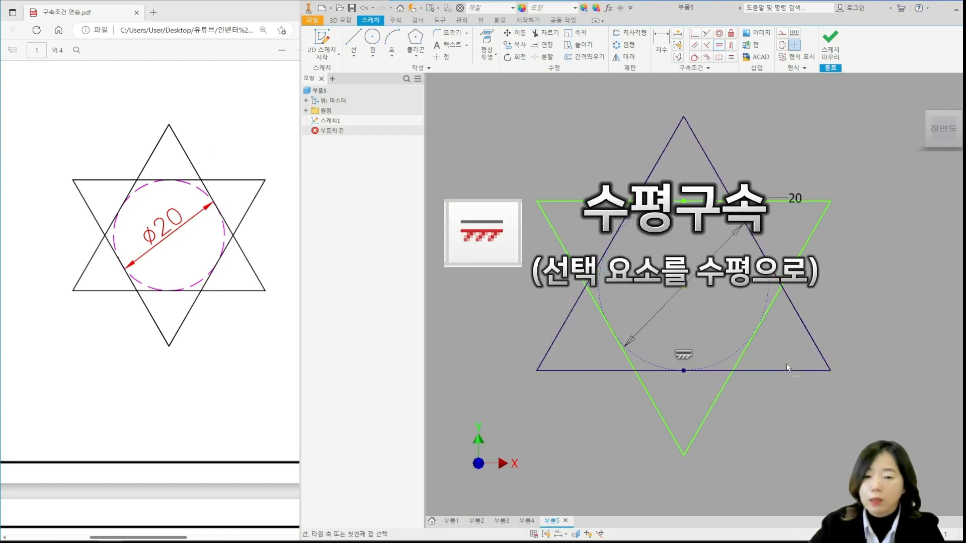
left_click(573, 202)
key("Escape")
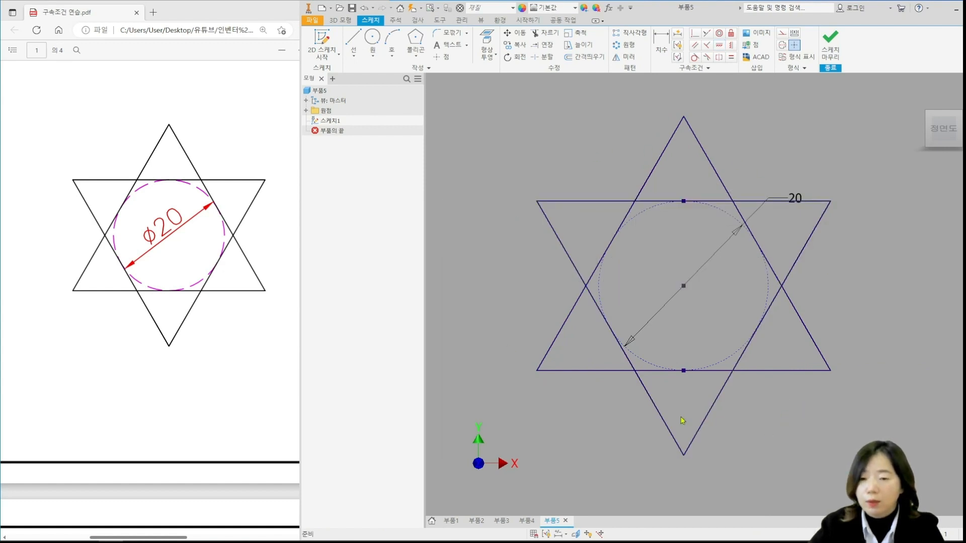
Switch to the practice PDF, bring the hexagon exercise with the Ø40 circle into view, and return to Inventor
left_click(171, 424)
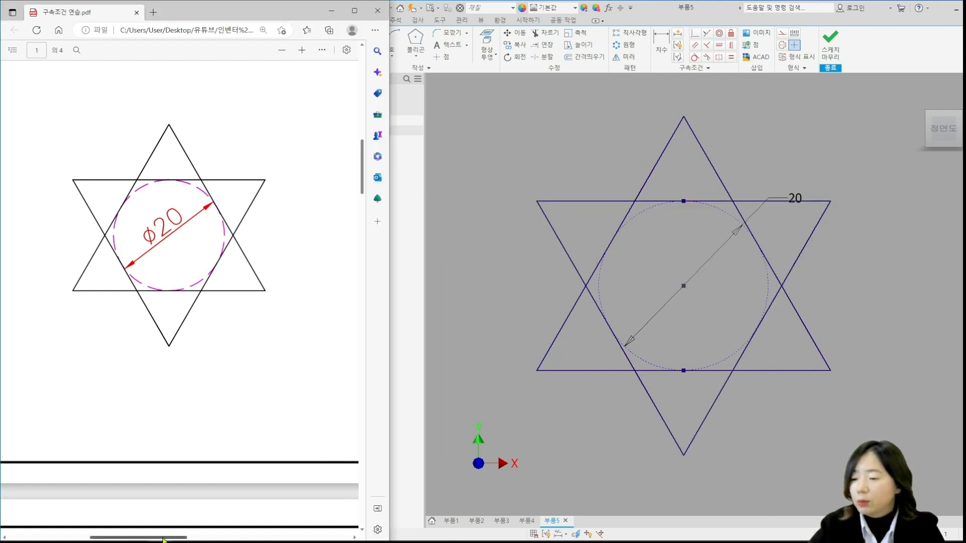
left_click_drag(181, 537, 287, 538)
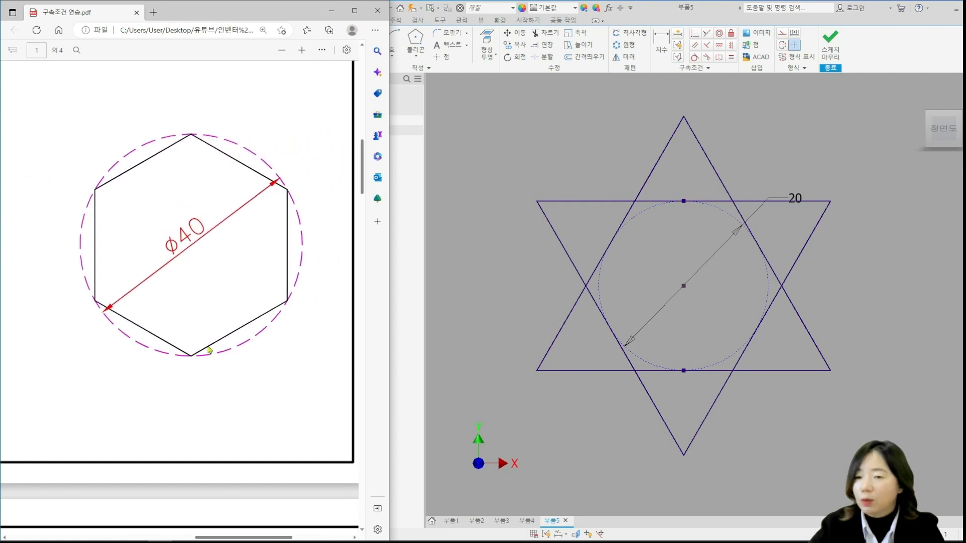
left_click(803, 440)
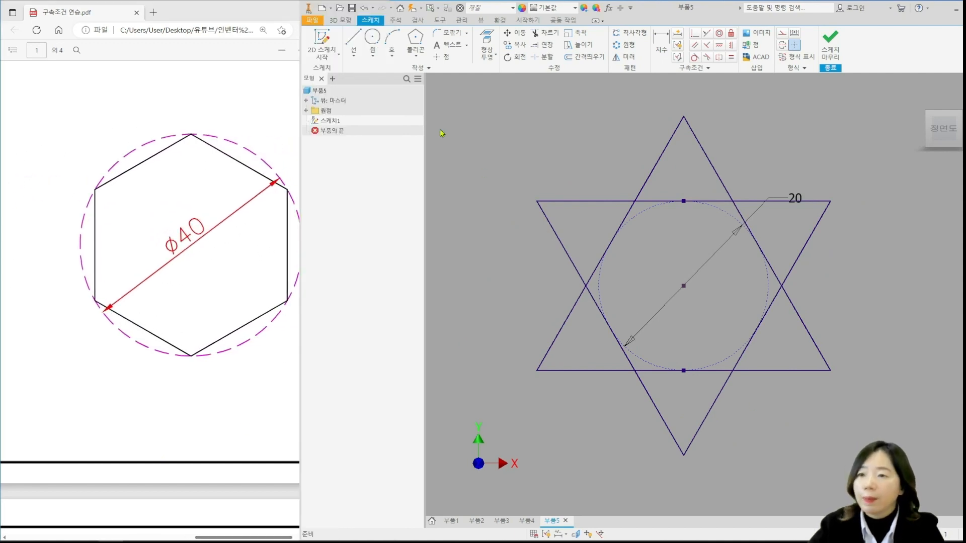
Create a new part from the Standard (mm).ipt template and start a 2D sketch on the XY plane
left_click(322, 8)
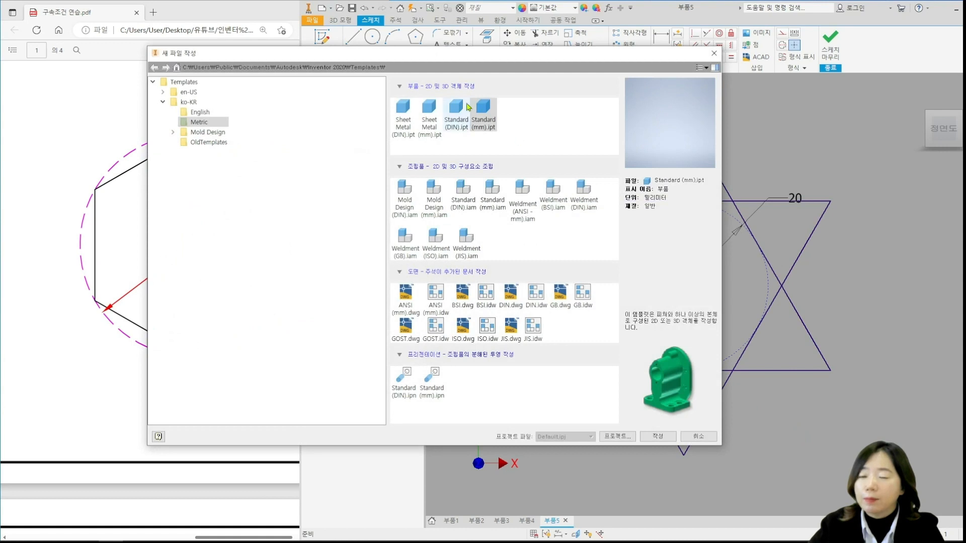
double_click(486, 112)
key("s")
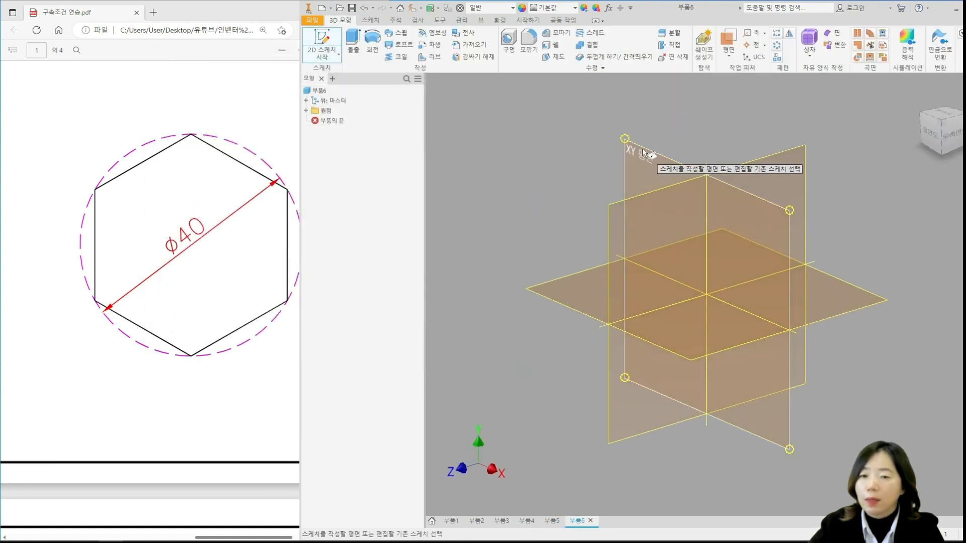
left_click(643, 150)
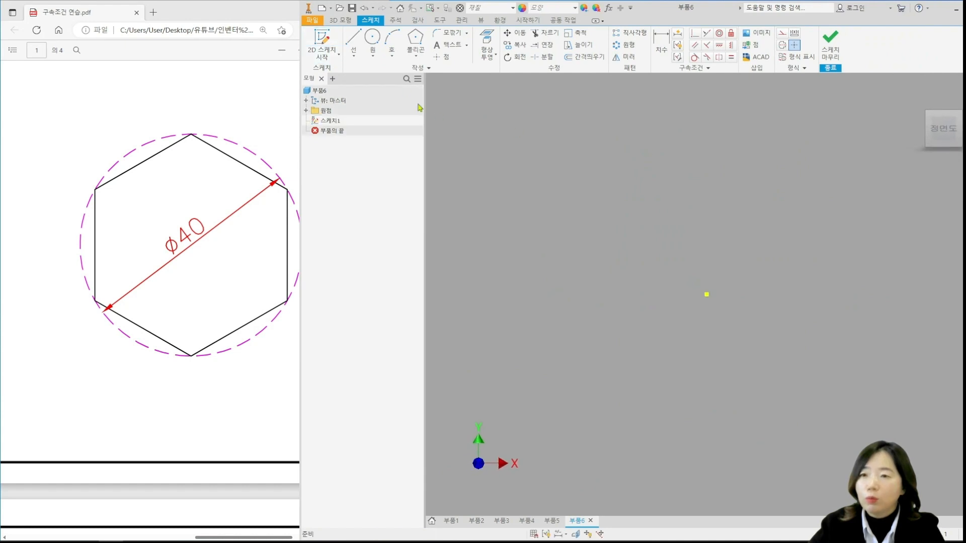
Draw a circle about 14.2 mm in diameter centred on the origin
key("c")
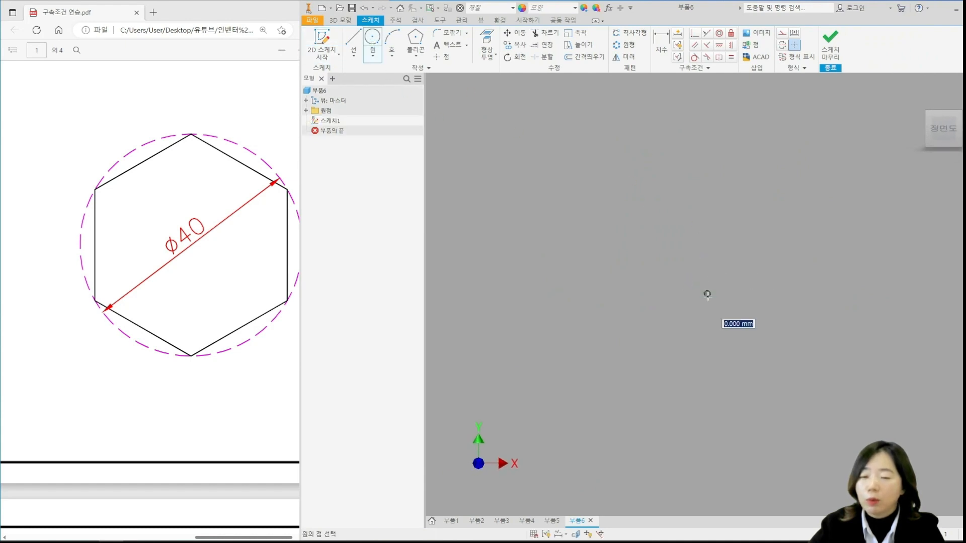
left_click(707, 293)
left_click(733, 207)
Dimension the circle's diameter as 40 mm and convert the circle to construction geometry
left_click(661, 43)
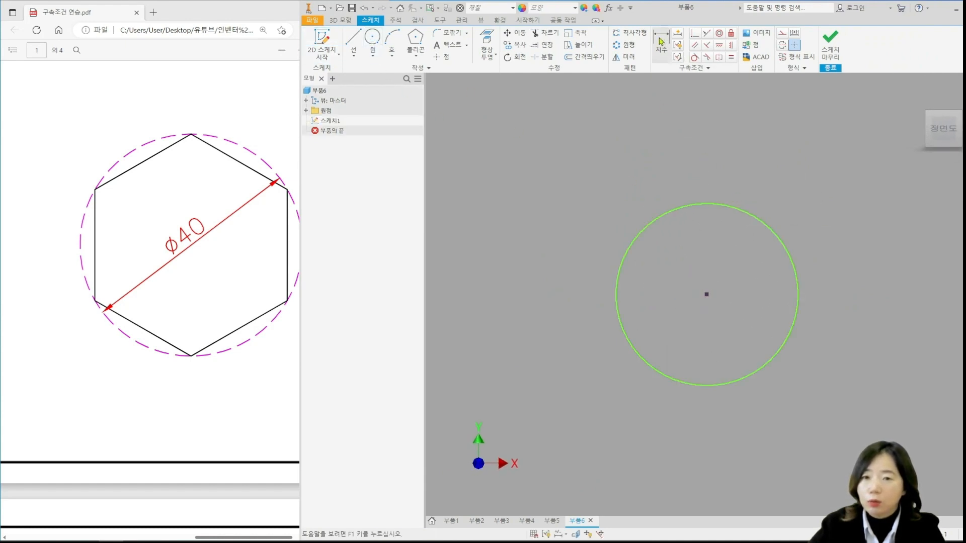
left_click(770, 228)
left_click(789, 199)
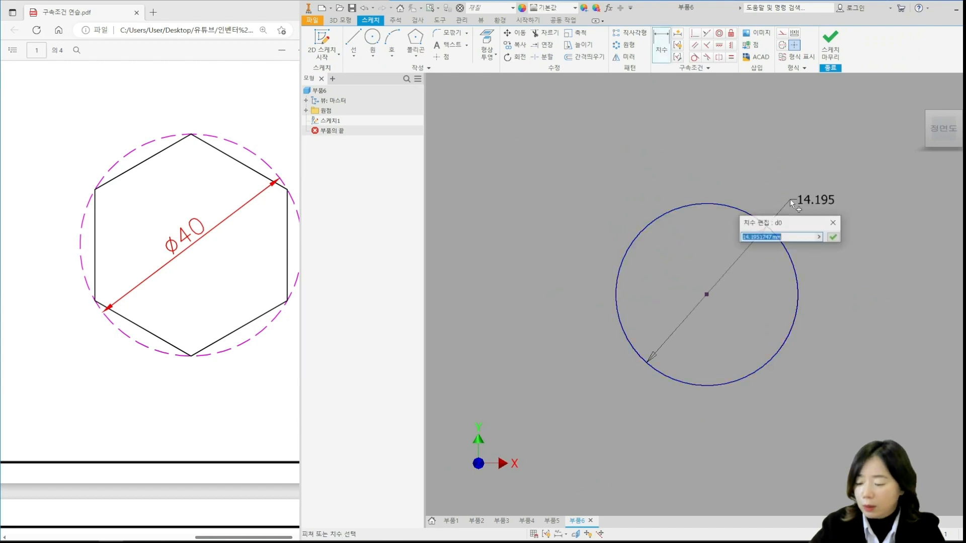
type("40")
key("Return")
key("Escape")
middle_click_drag(771, 261, 671, 266)
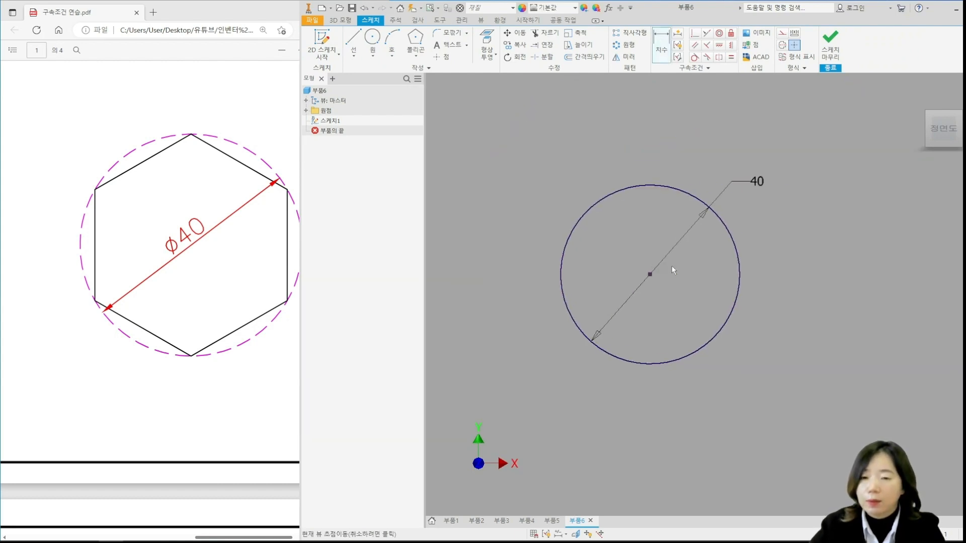
left_click_drag(767, 234, 709, 274)
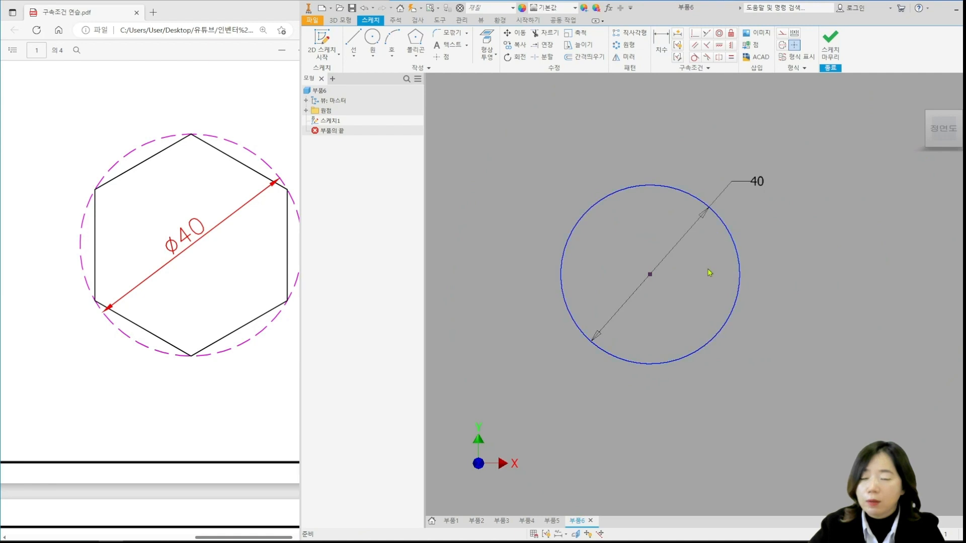
left_click(782, 34)
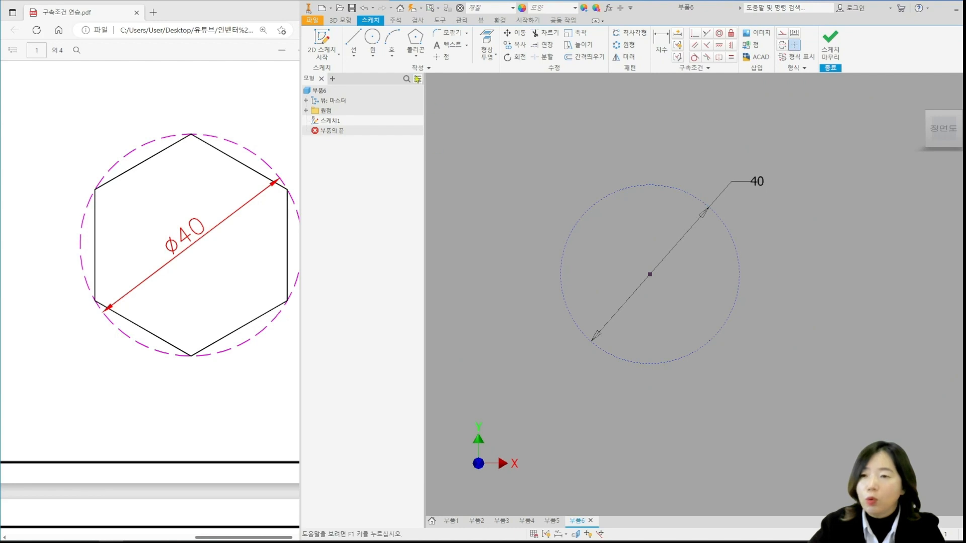
Draw a 6-sided inscribed polygon from the origin to the top of the construction circle, then end the command and hide the constraint symbols
left_click(416, 55)
left_click(425, 253)
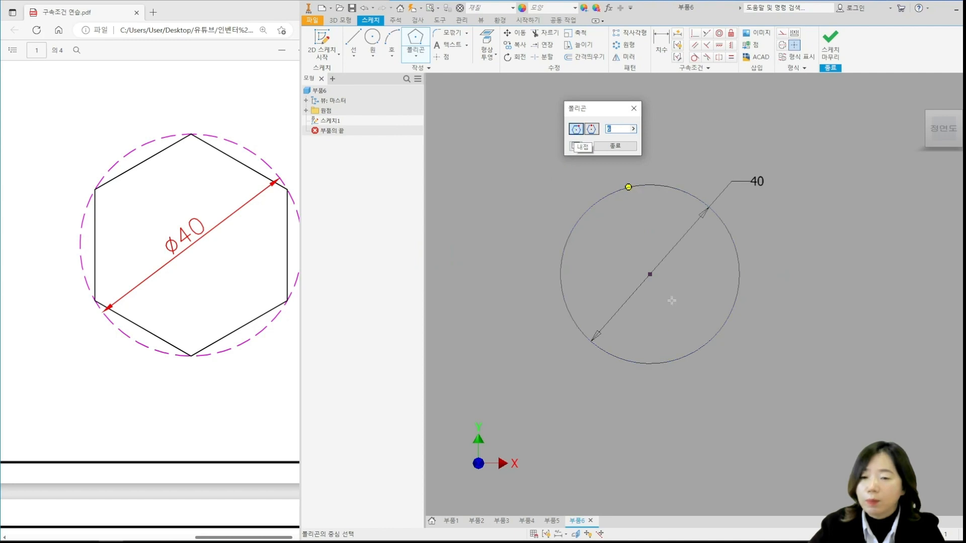
left_click(650, 274)
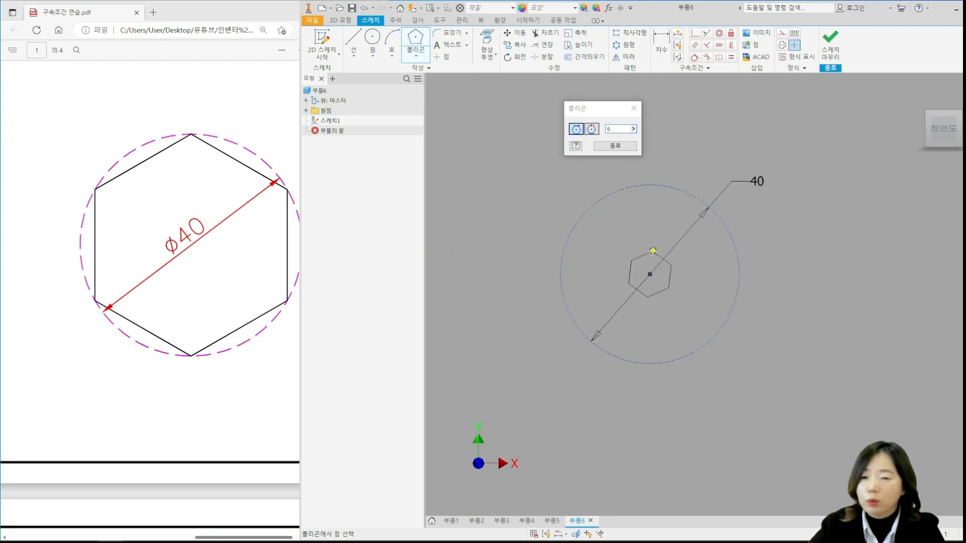
left_click(650, 185)
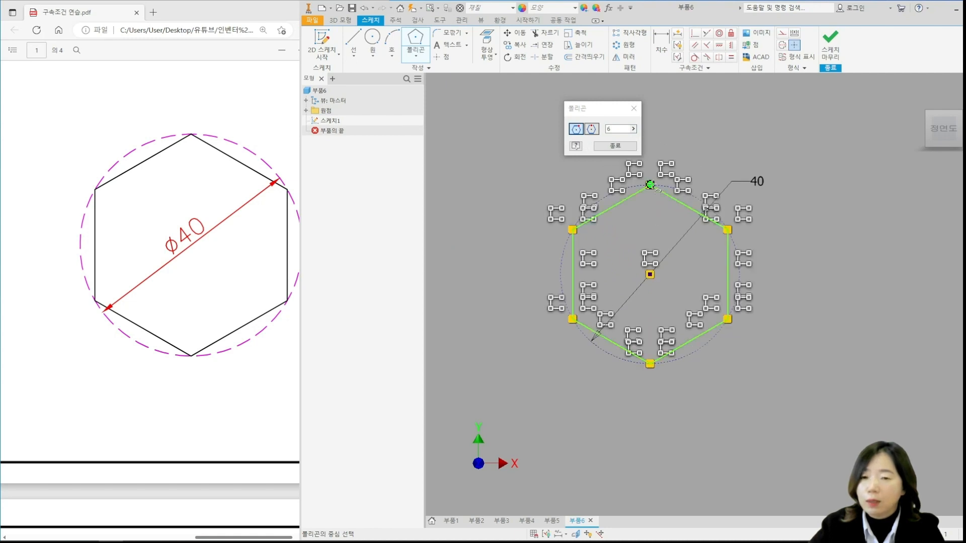
left_click(633, 108)
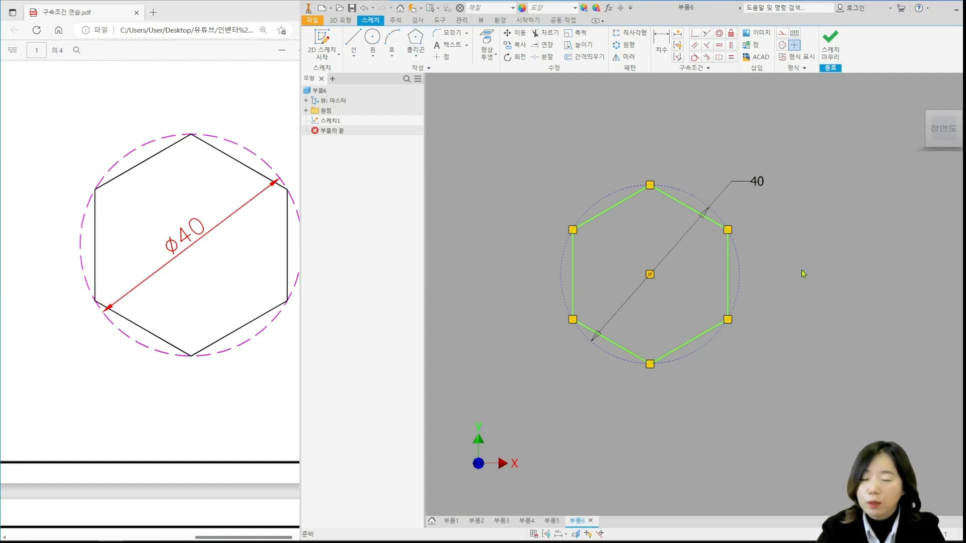
key("F9")
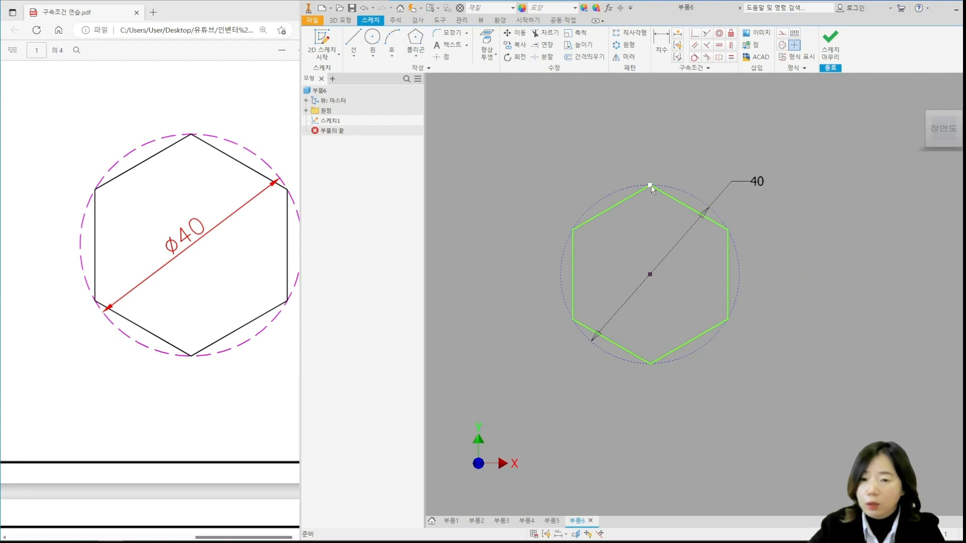
Pull the hexagon's top vertex slightly to the left along the circle to rotate the hexagon
left_click_drag(651, 187, 624, 190)
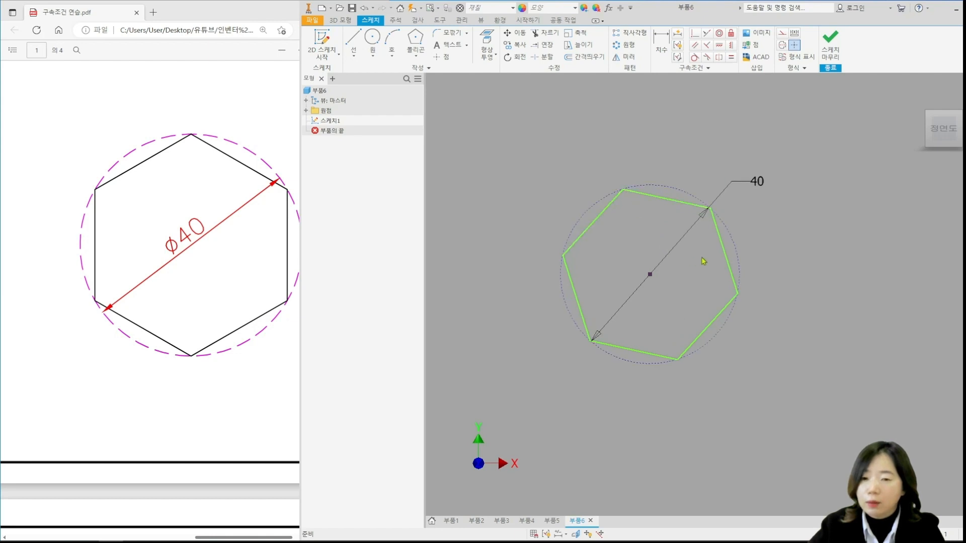
scroll(704, 260, "up", 3)
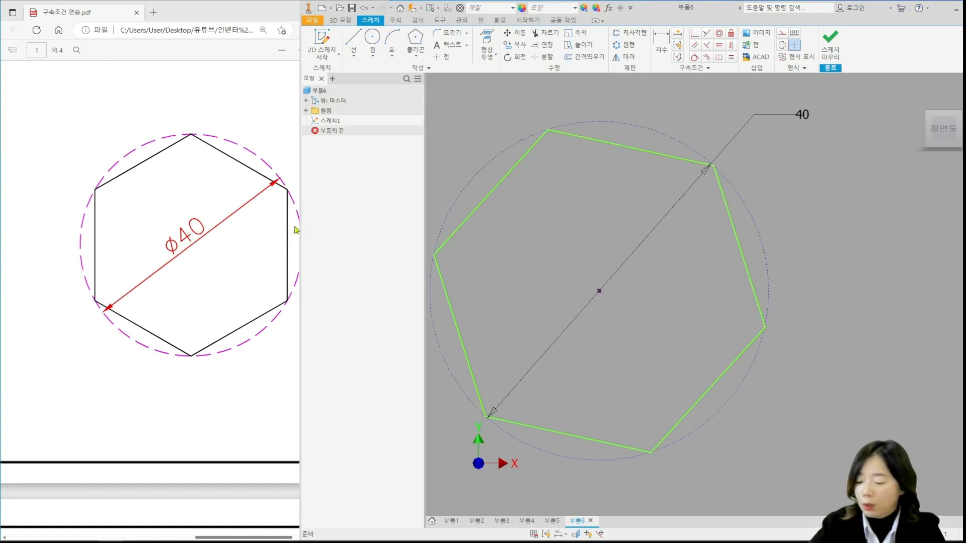
Apply a vertical constraint to the hexagon's right side and end the command
left_click_drag(287, 187, 286, 304)
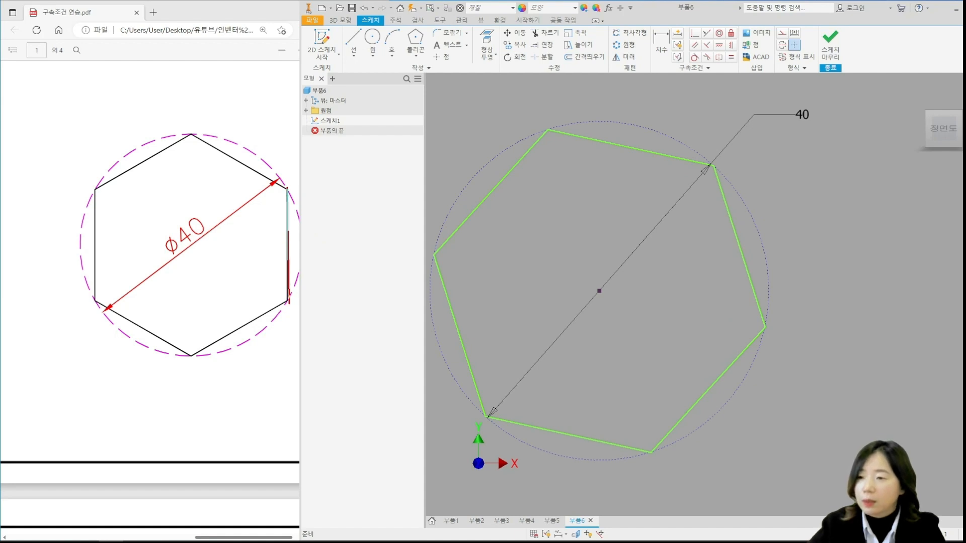
mouse_move(243, 150)
left_mouse_down()
mouse_move(222, 171)
mouse_move(246, 179)
left_mouse_up()
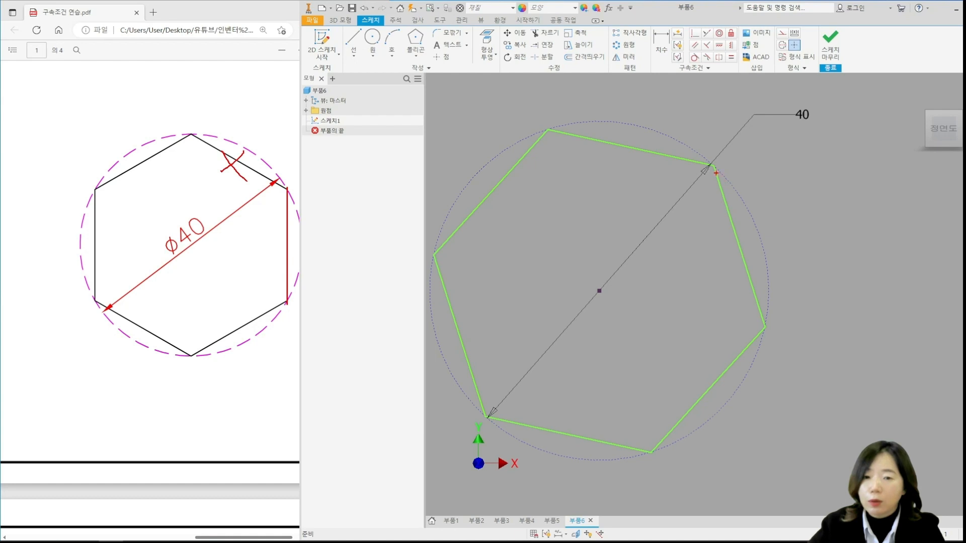
mouse_move(716, 173)
left_mouse_down()
mouse_move(746, 253)
mouse_move(759, 333)
left_mouse_up()
left_click_drag(729, 180, 728, 410, "shift")
key("Escape")
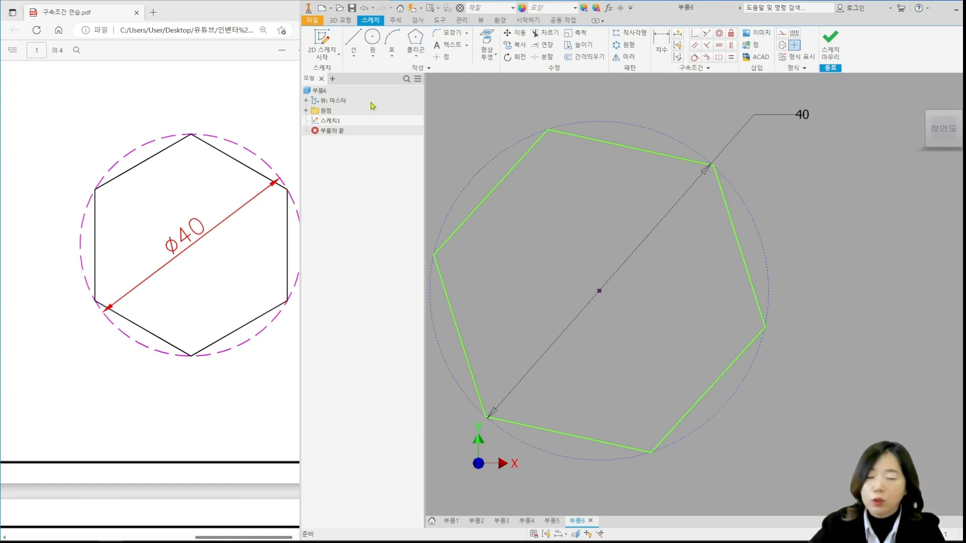
left_click(731, 46)
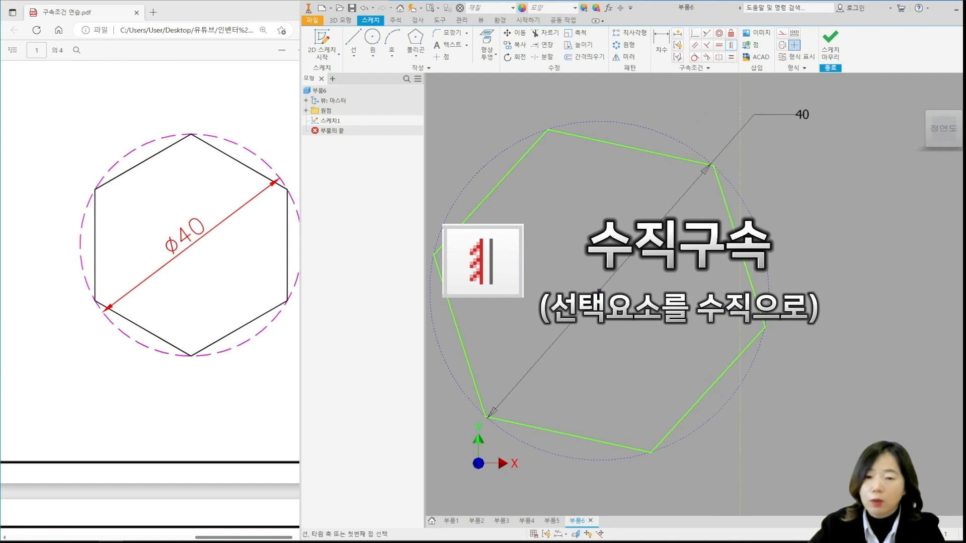
left_click(729, 211)
key("Escape")
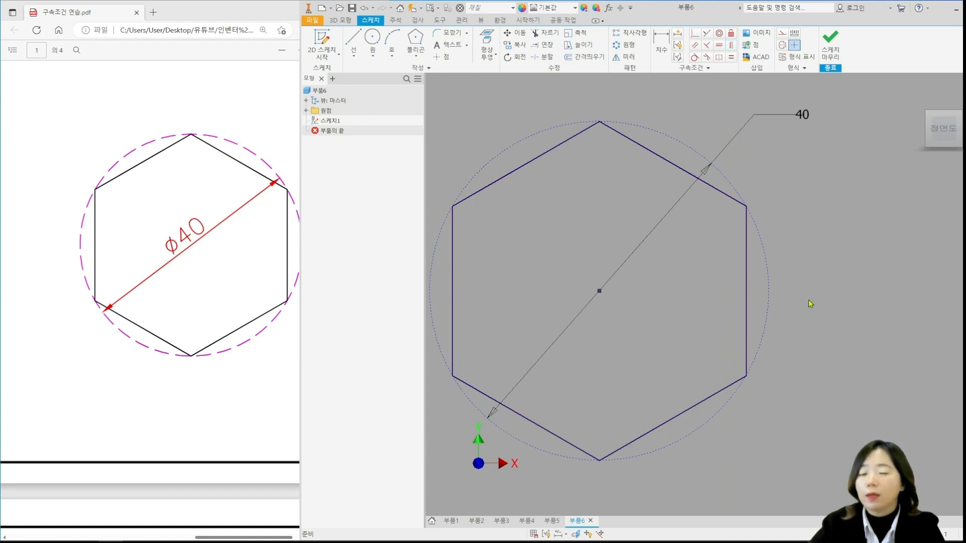
scroll(808, 301, "down", 5)
middle_click_drag(820, 299, 740, 295)
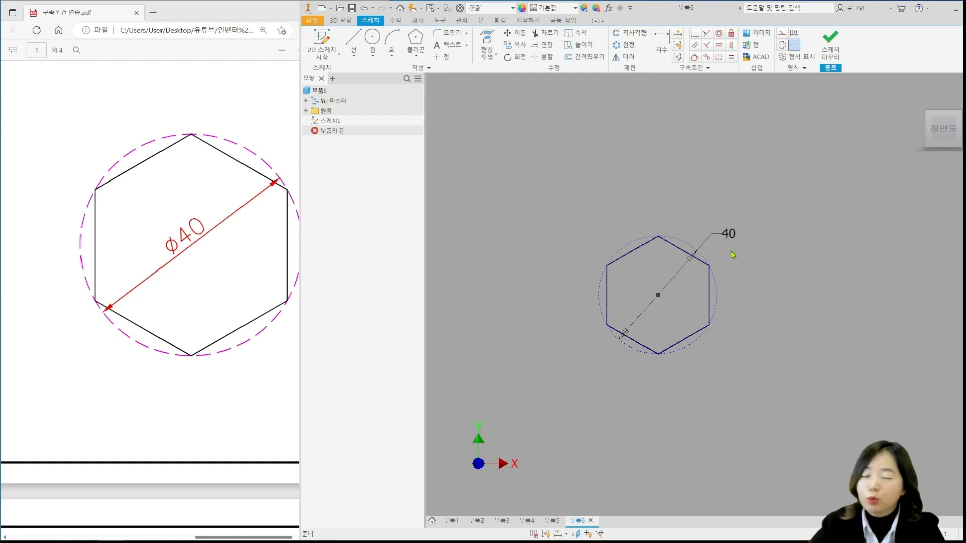
scroll(734, 262, "up", 5)
scroll(734, 262, "down", 4)
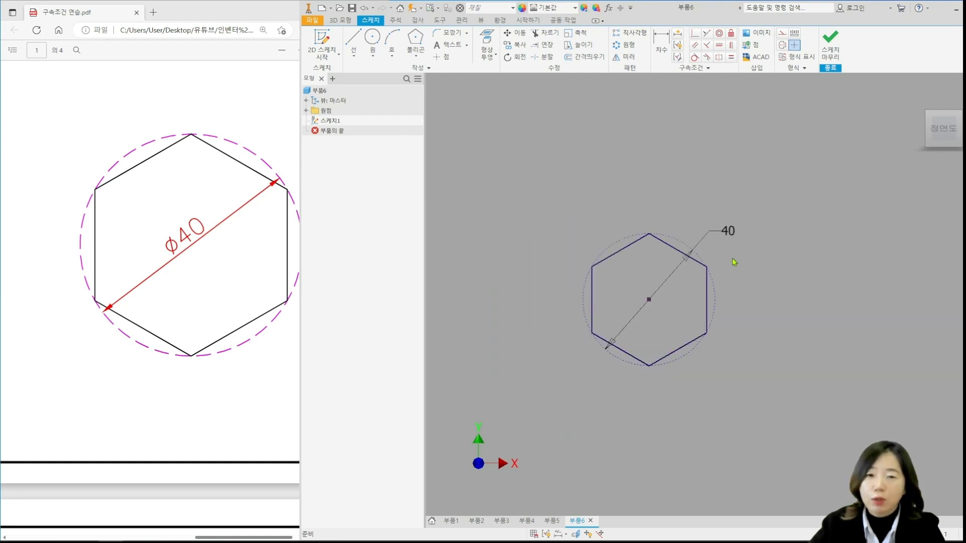
middle_click_drag(732, 258, 760, 244)
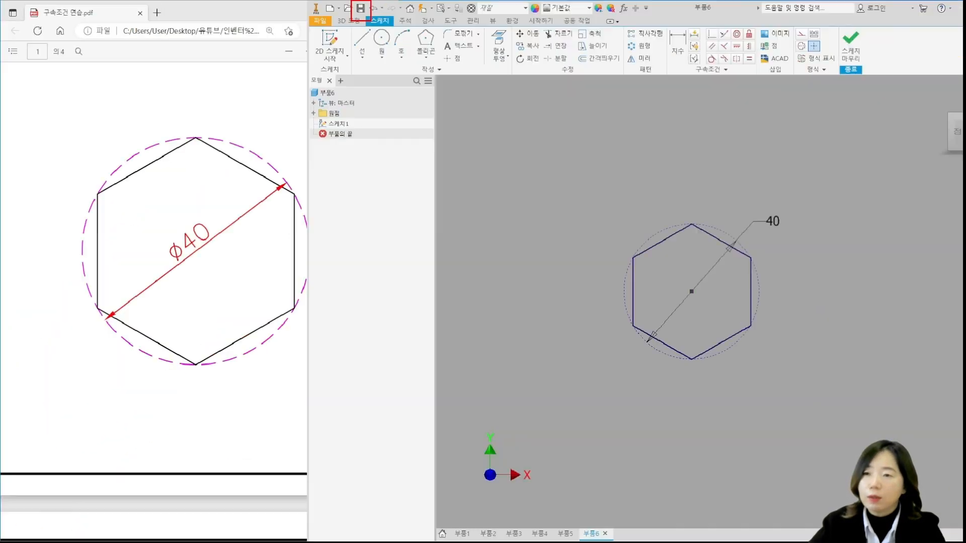
left_click(360, 8)
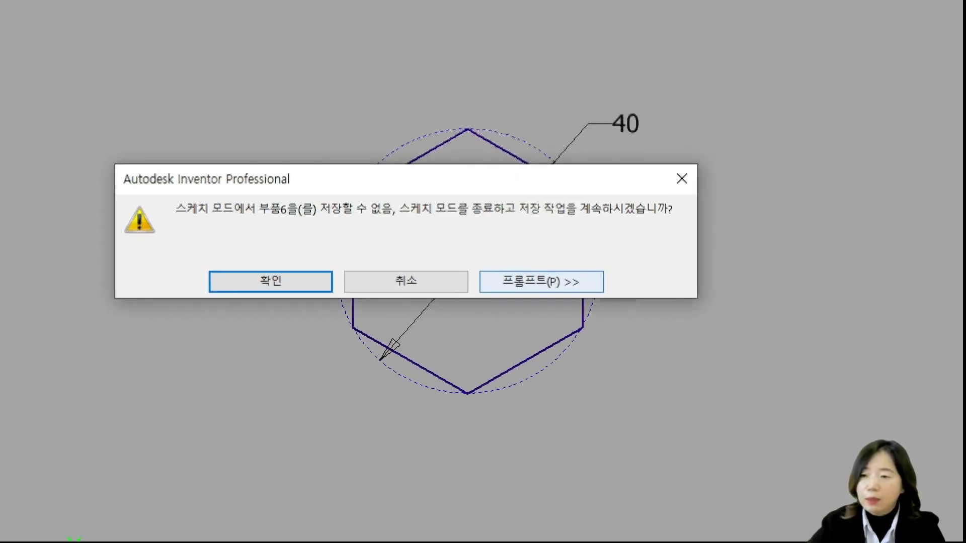
left_click(430, 254)
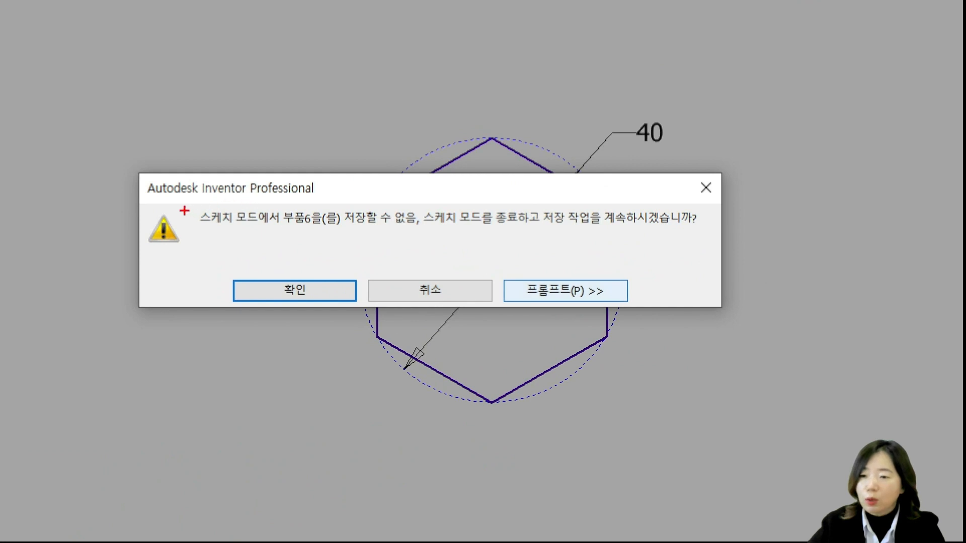
mouse_move(160, 202)
left_mouse_down("ctrl")
mouse_move(393, 215)
mouse_move(417, 230)
mouse_move(642, 238)
left_mouse_up("ctrl")
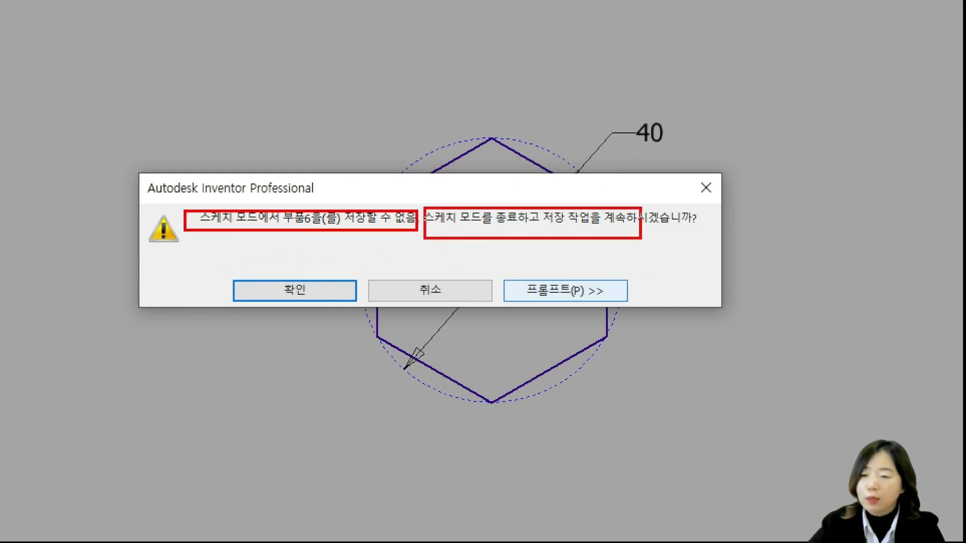
key("Escape")
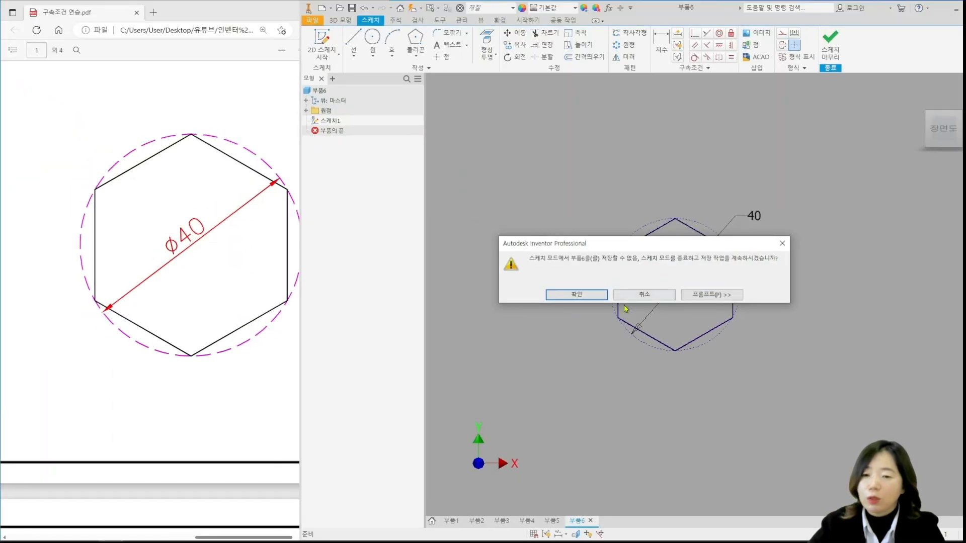
left_click(575, 295)
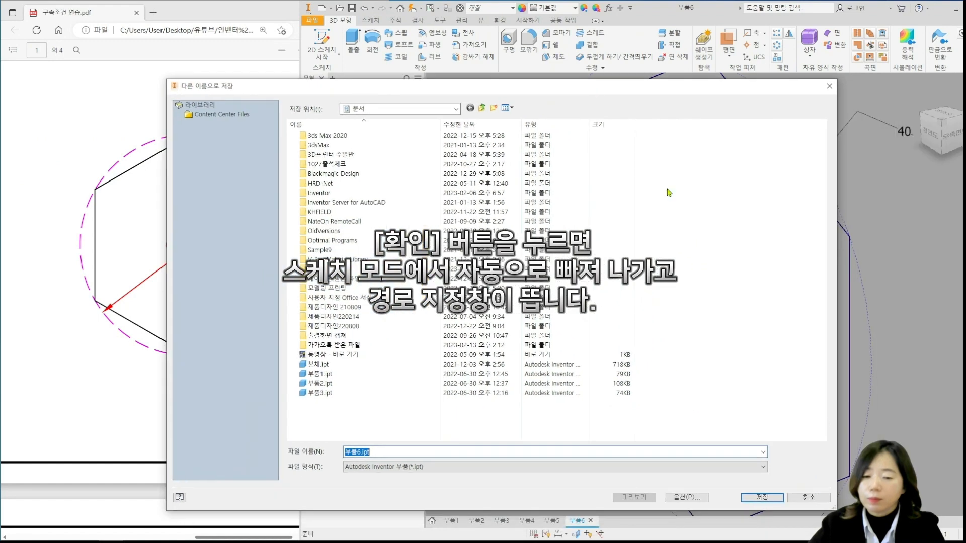
left_click(810, 497)
double_click(314, 121)
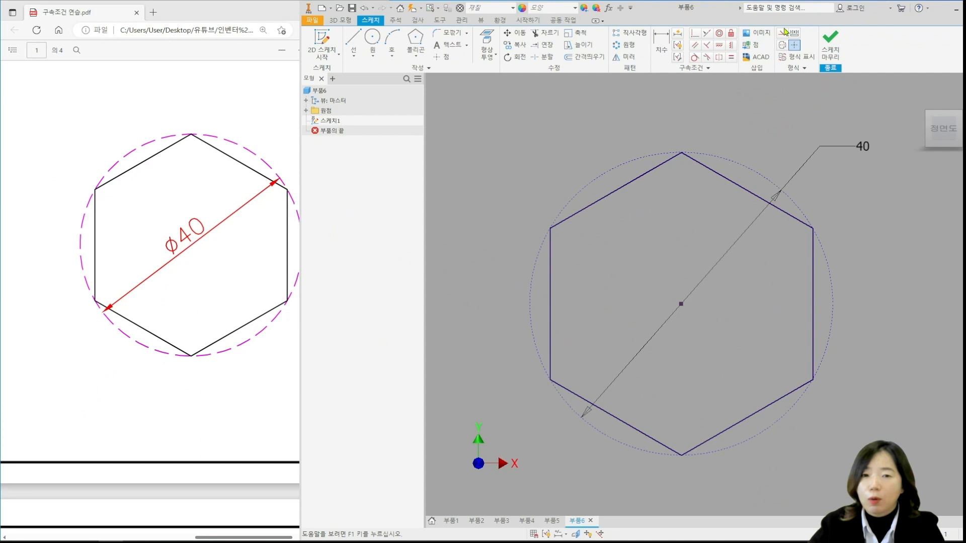
Finish the hexagon sketch and save the part to the desktop (바탕 화면) under the file name 1_6
left_click(831, 40)
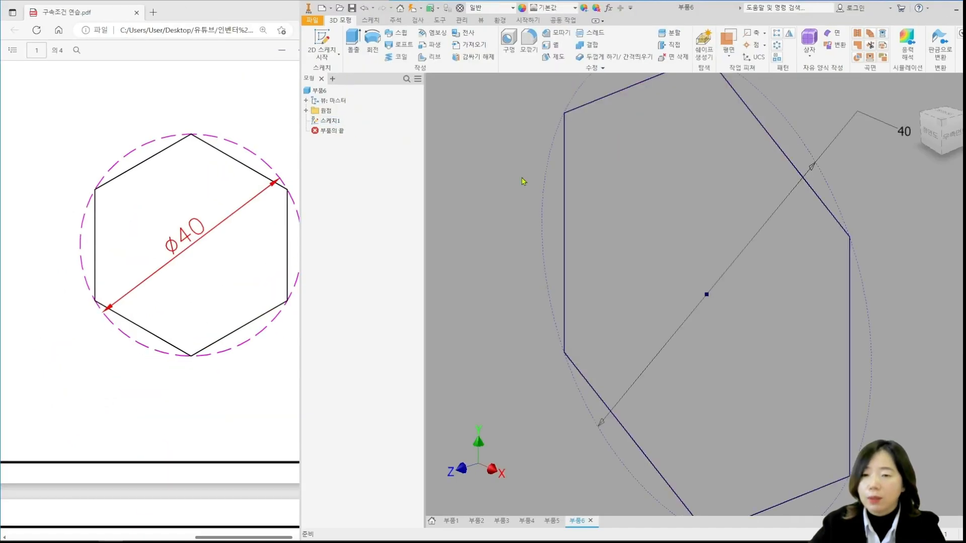
scroll(577, 194, "down", 5)
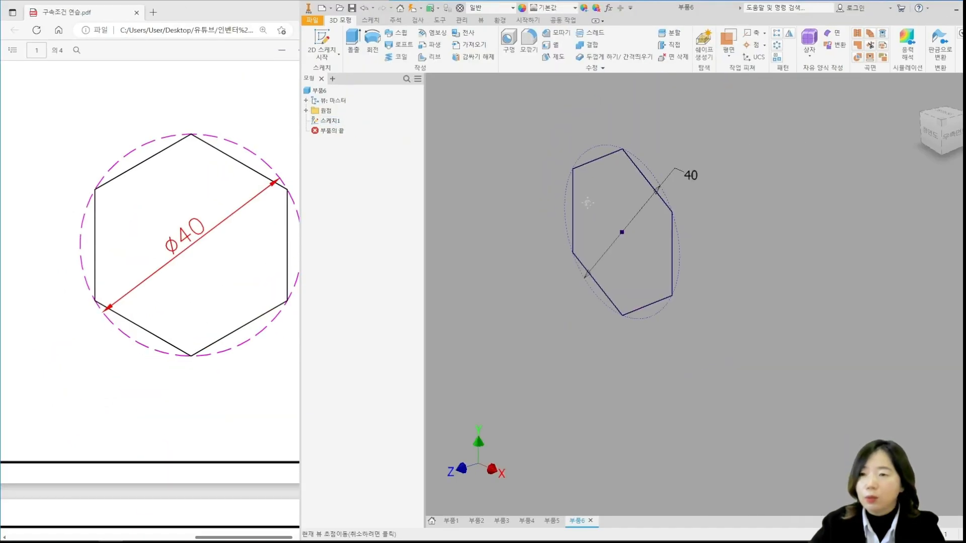
middle_click_drag(587, 197, 575, 200)
left_click(352, 8)
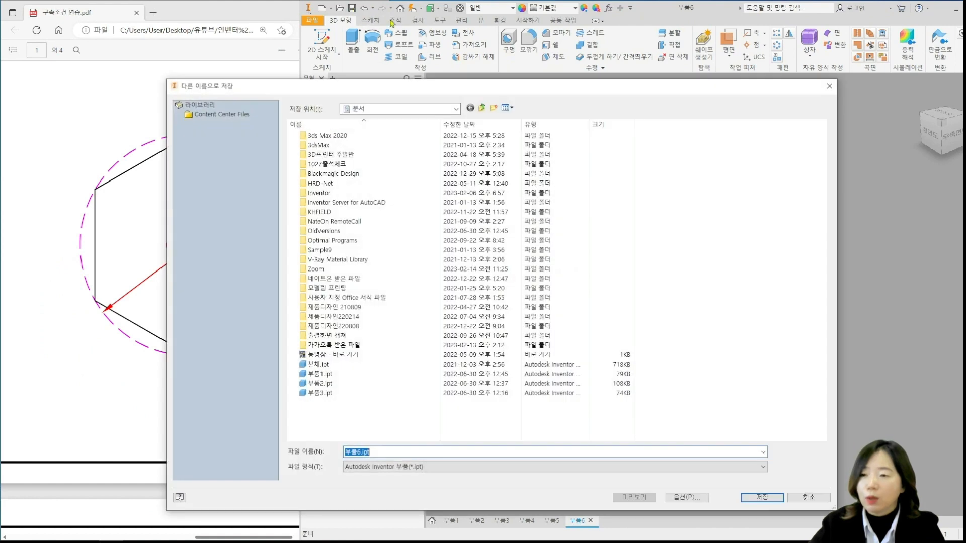
left_click(389, 109)
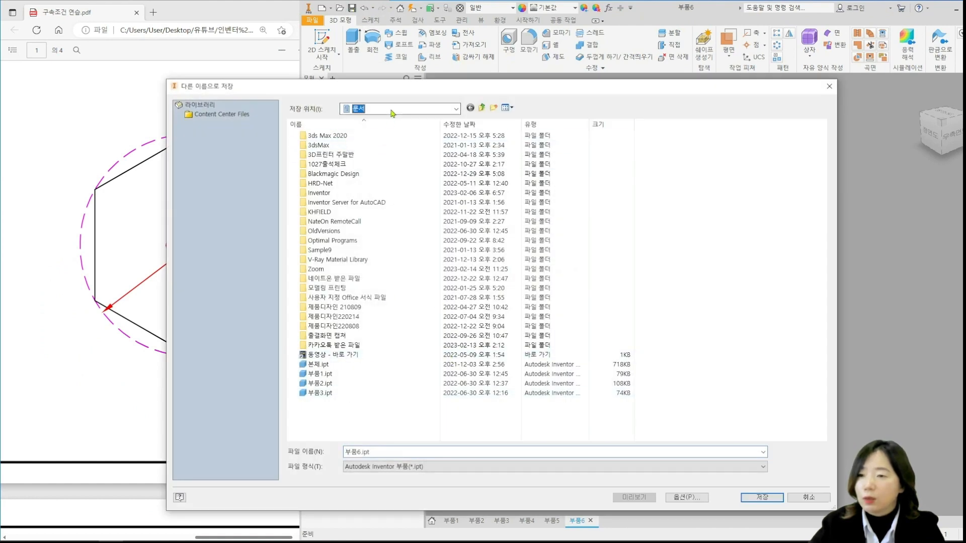
left_click(378, 133)
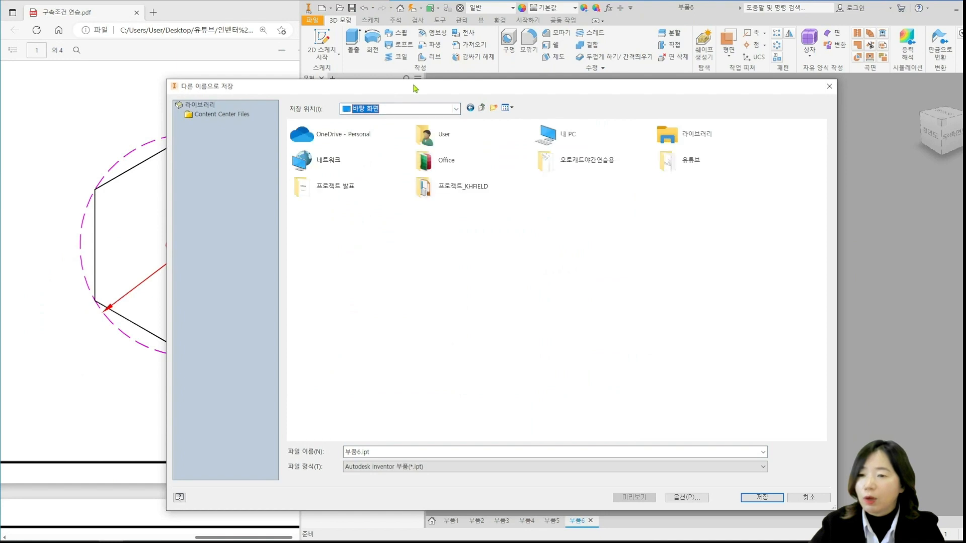
left_click(379, 449)
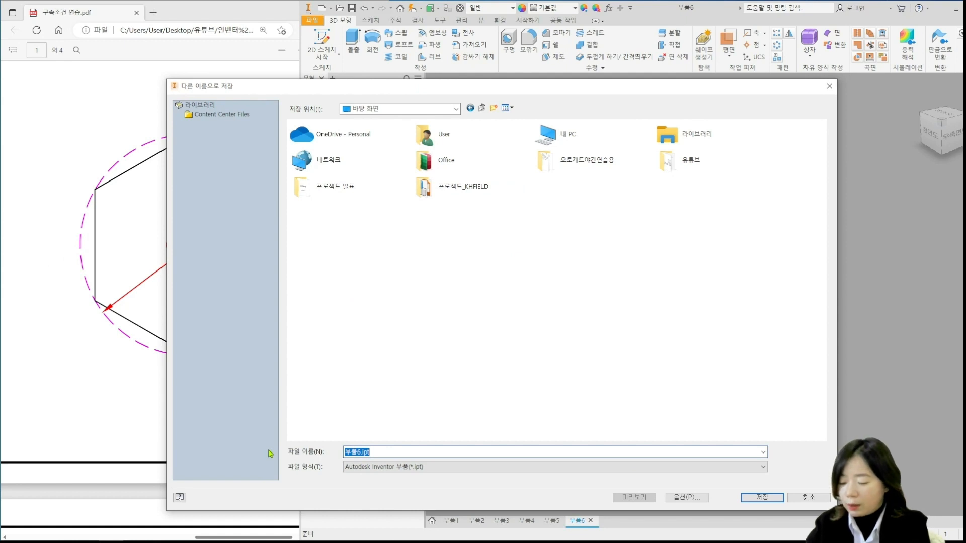
type("1_6")
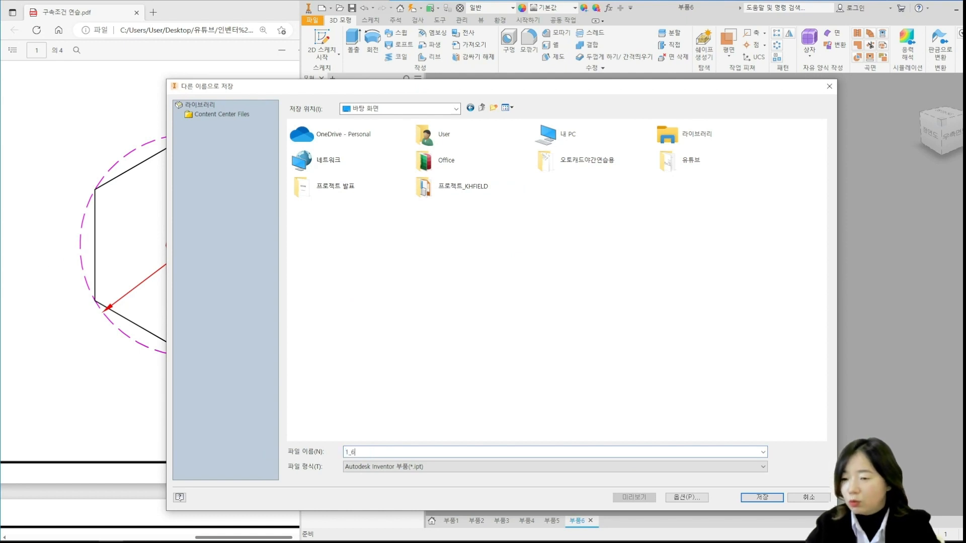
left_click(761, 497)
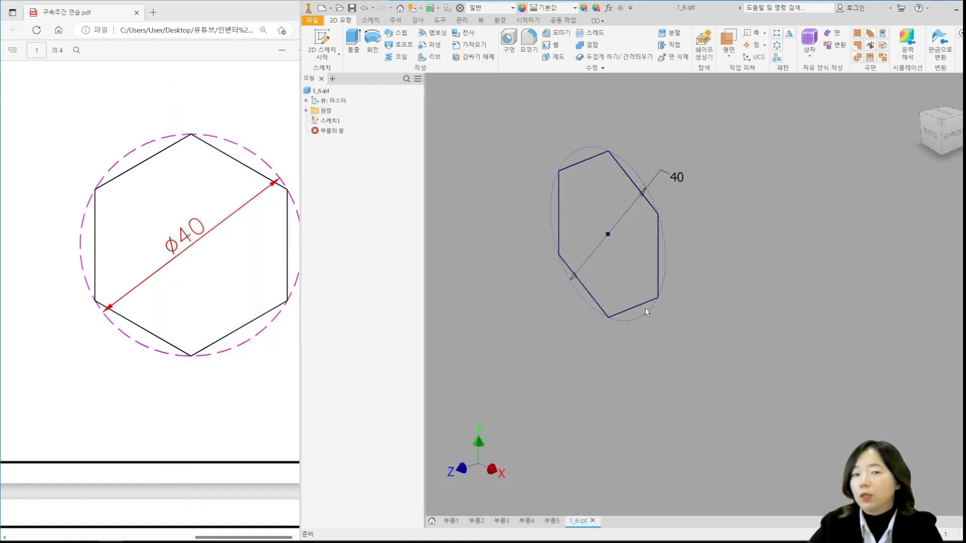
Shift the window so its right edge is visible, close the 1_6 part, and finish the star sketch in 부품5
left_click_drag(704, 8, 677, 8)
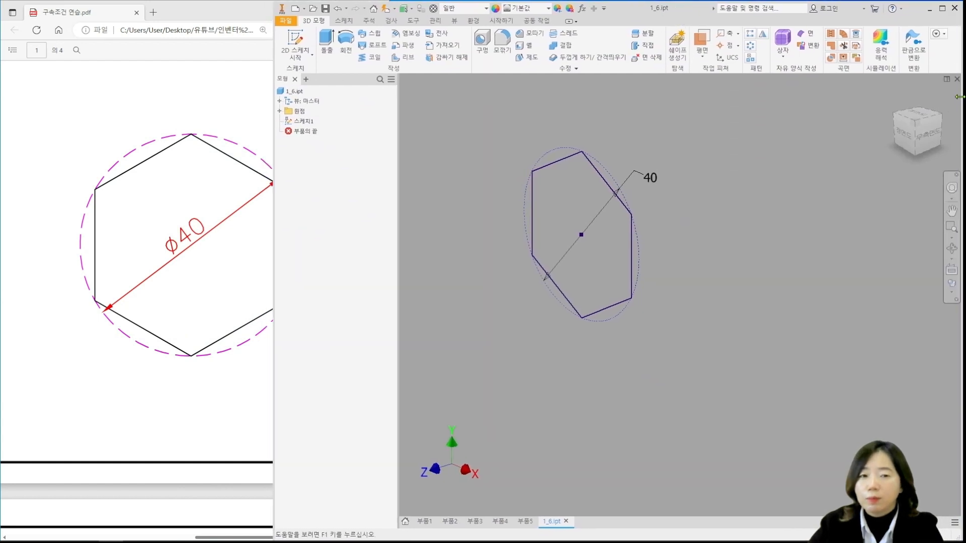
left_click(956, 80)
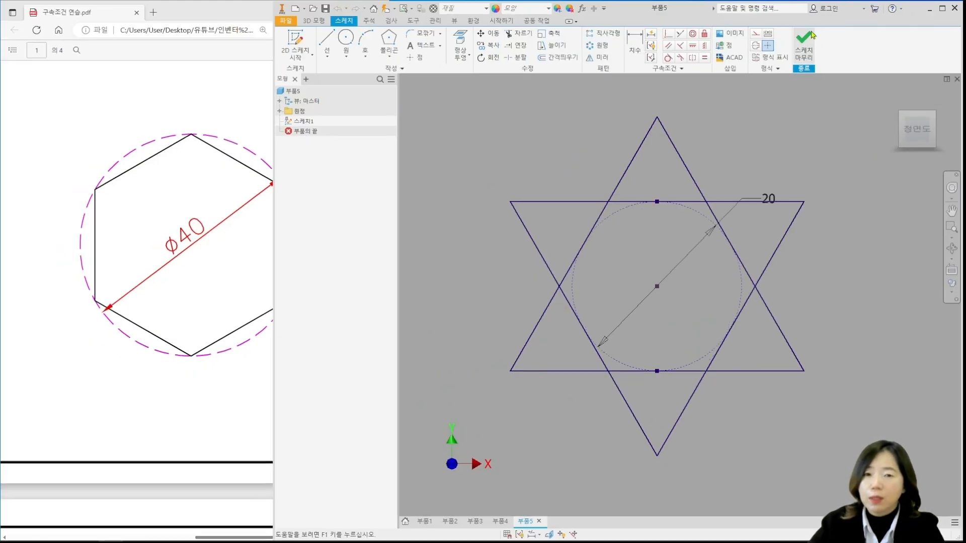
left_click(811, 35)
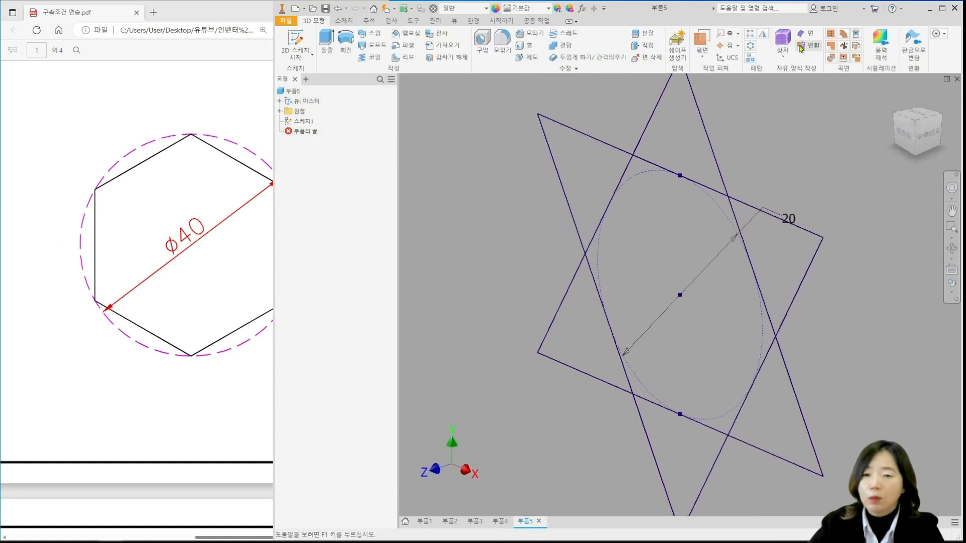